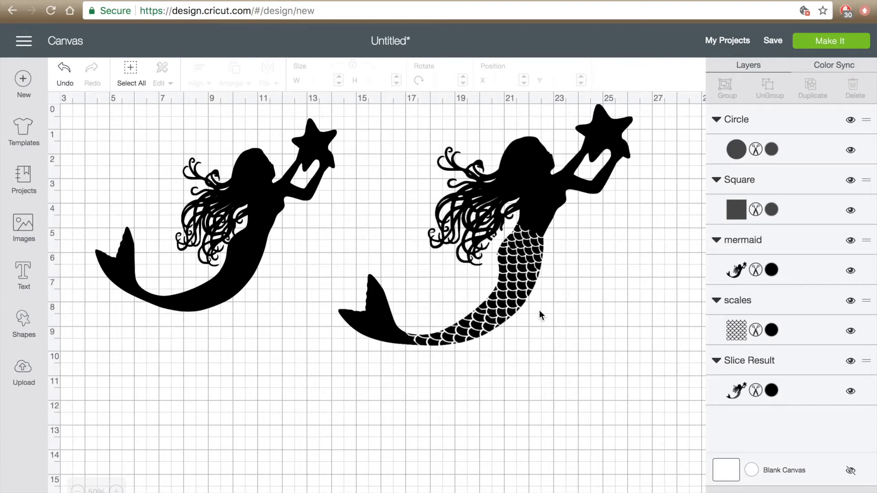
# Space the two mermaids apart, with the solid one at about X 4.6, Y 1.6 and the scaled one at about X 15.6, Y 0.03
pyautogui.moveTo(269, 230); pyautogui.dragTo(281, 237)
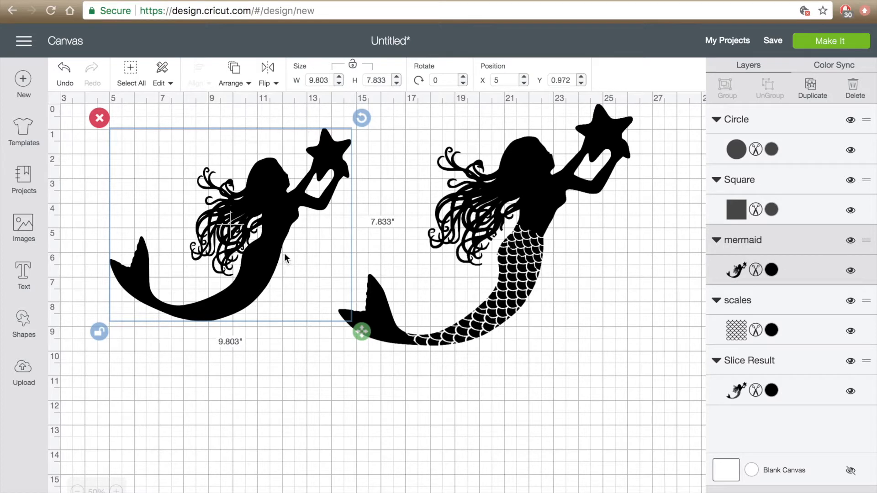
pyautogui.moveTo(532, 265); pyautogui.dragTo(566, 267)
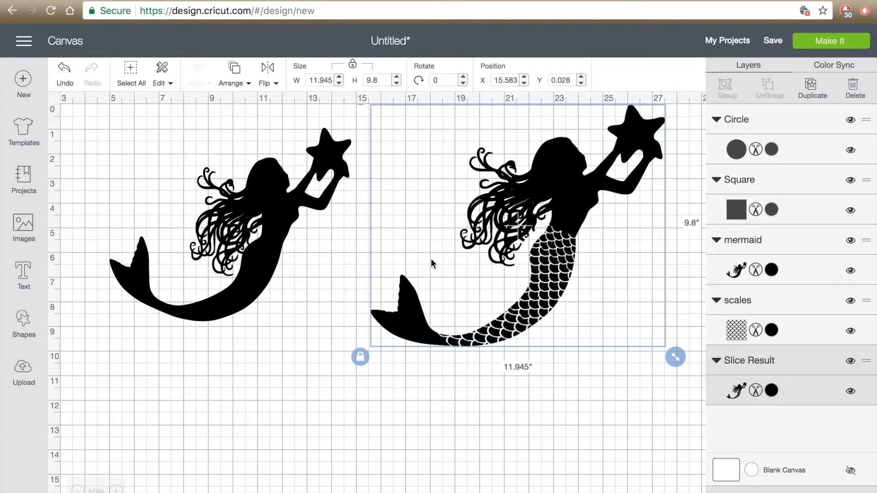
pyautogui.click(262, 269)
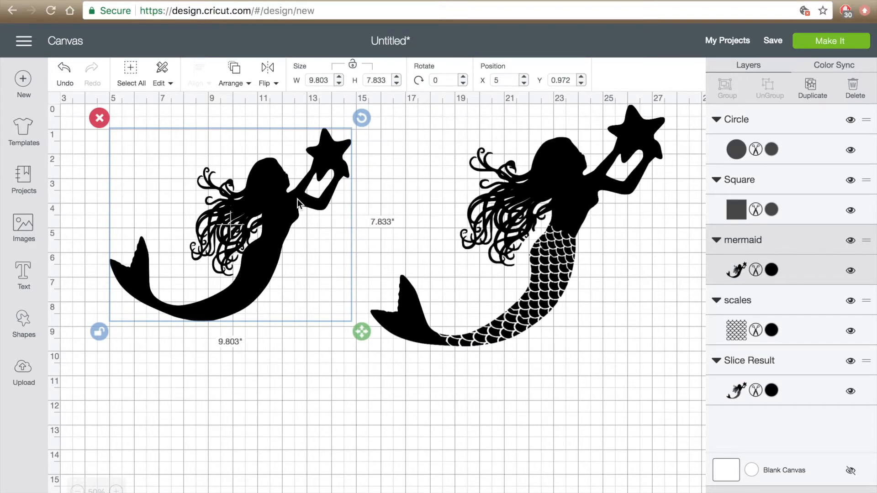
pyautogui.moveTo(298, 199)
pyautogui.mouseDown()
pyautogui.moveTo(281, 238)
pyautogui.moveTo(288, 213)
pyautogui.mouseUp()
# Examine the scales pattern, the square and the circle below the mermaids, along with the available basic shapes
pyautogui.scroll(-1, 281, 237)
pyautogui.scroll(-10, 264, 347)
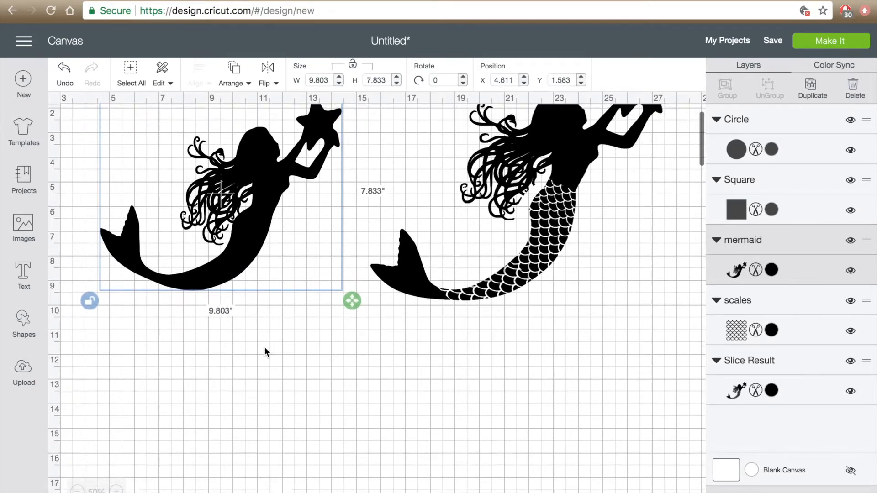
pyautogui.scroll(-3, 265, 347)
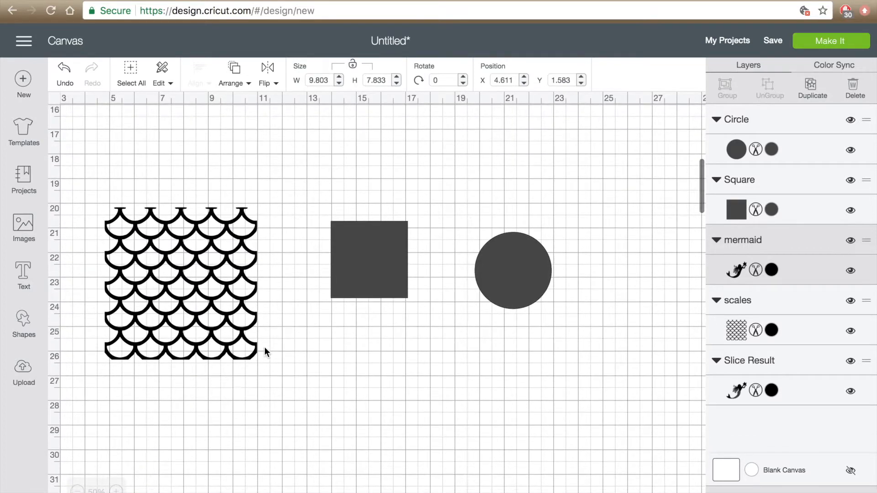
pyautogui.click(234, 328)
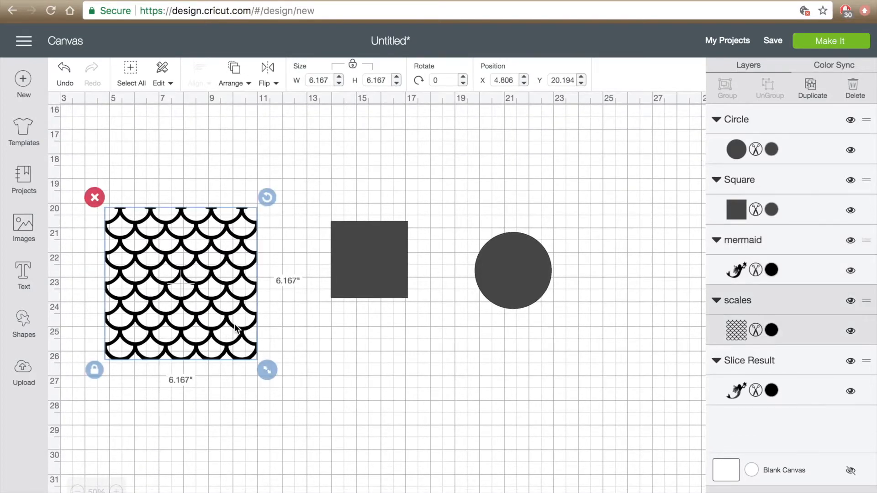
pyautogui.moveTo(234, 328); pyautogui.dragTo(246, 287)
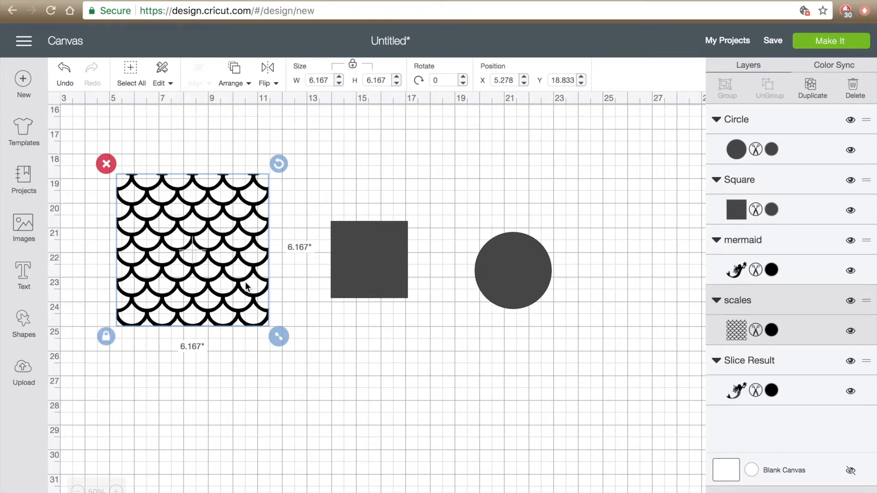
pyautogui.click(404, 244)
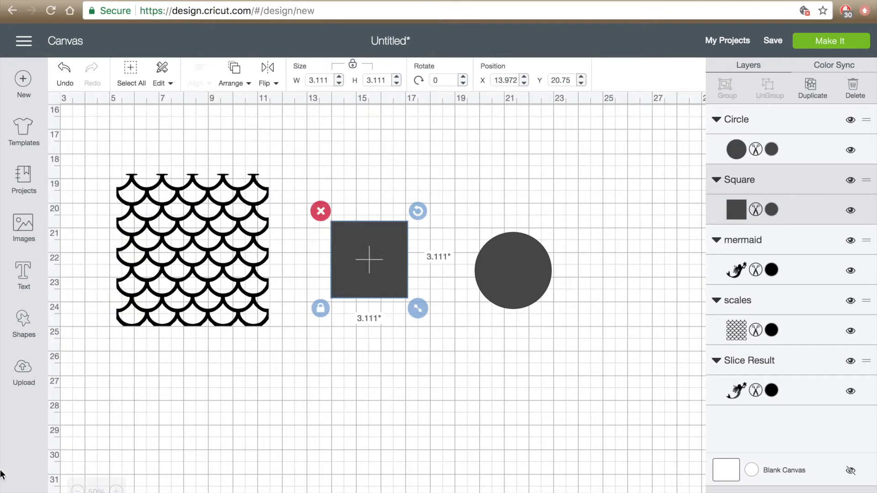
pyautogui.click(29, 327)
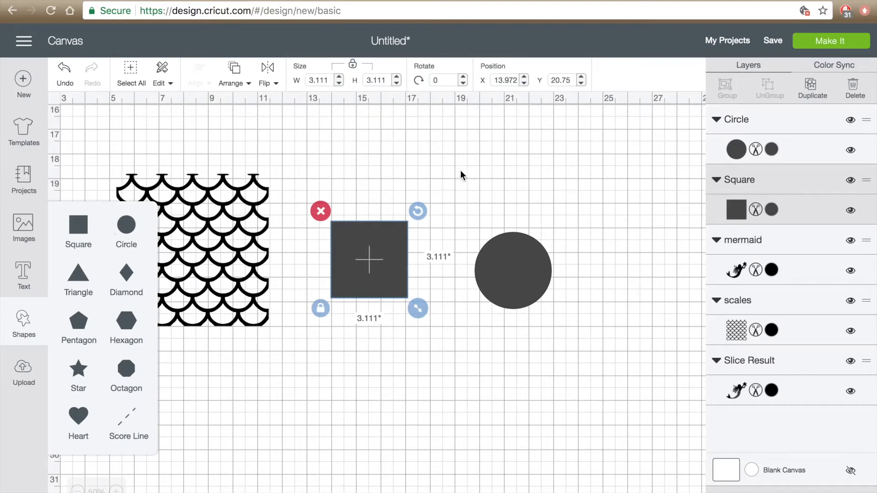
pyautogui.click(530, 242)
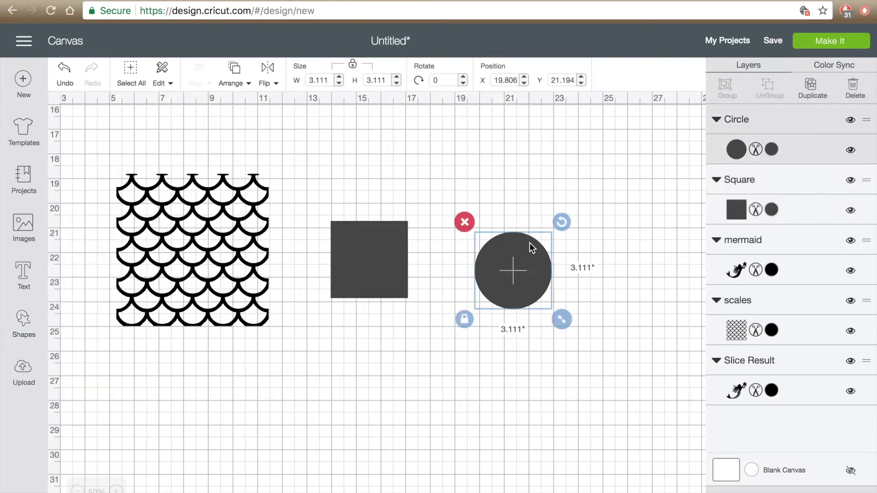
# Move the scales pattern up to about X 5.1, Y 12.8 and bring the square and circle up beside it
pyautogui.moveTo(213, 224); pyautogui.dragTo(213, 173)
pyautogui.scroll(5, 211, 196)
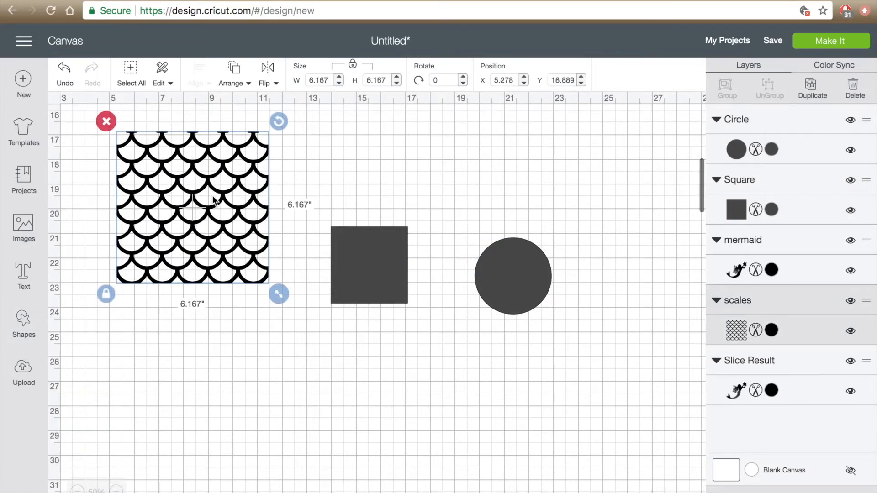
pyautogui.moveTo(201, 369); pyautogui.dragTo(191, 268)
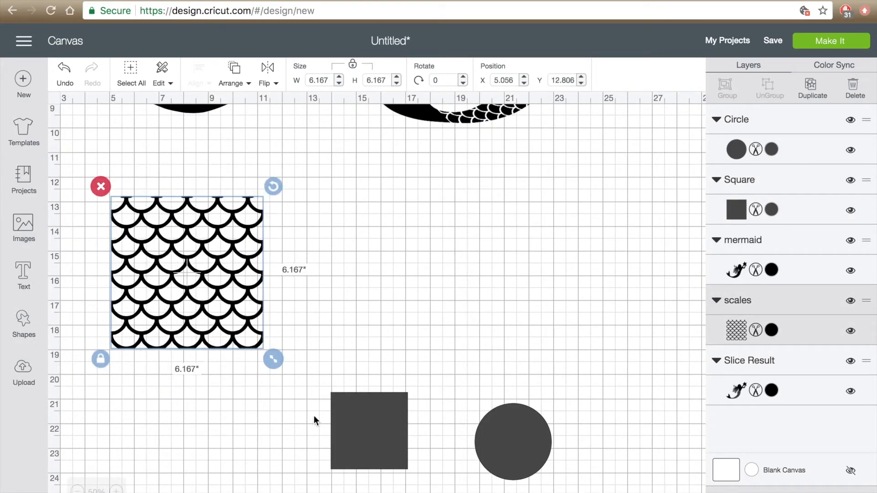
pyautogui.moveTo(376, 409); pyautogui.dragTo(371, 271)
pyautogui.moveTo(528, 429); pyautogui.dragTo(526, 226)
# Recolor the scales pattern to Mango (#F39F73)
pyautogui.click(242, 283)
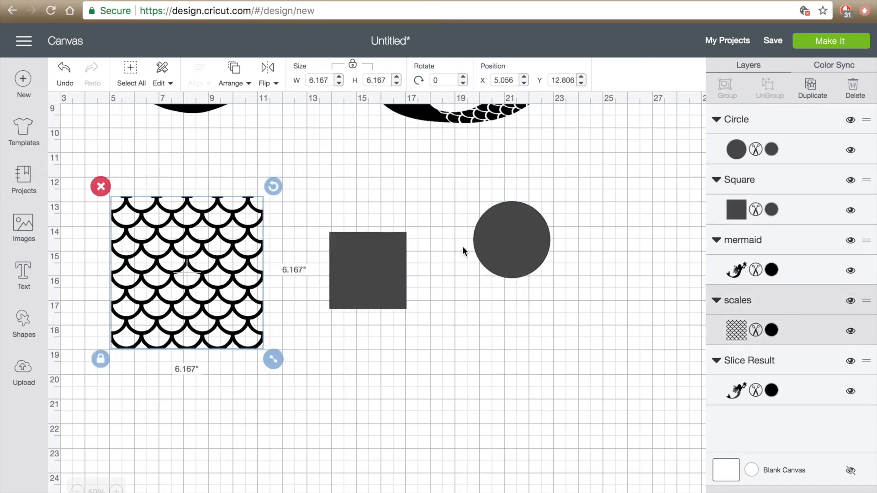
pyautogui.click(772, 330)
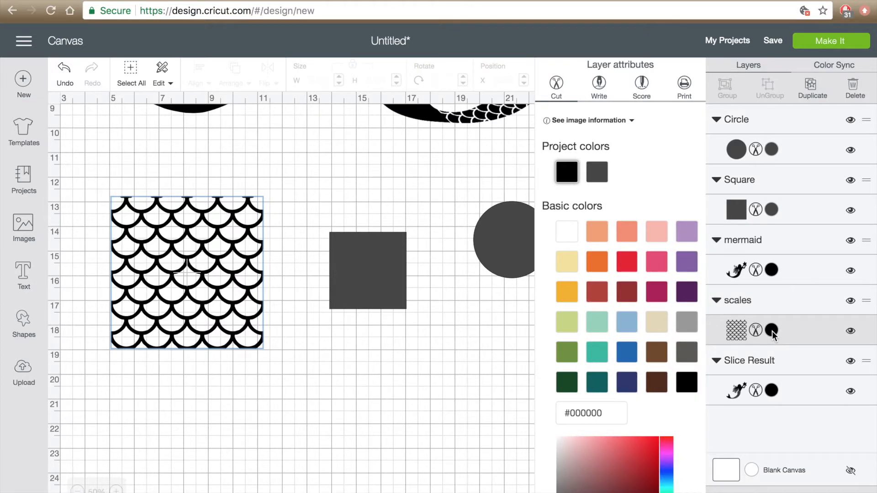
pyautogui.click(604, 238)
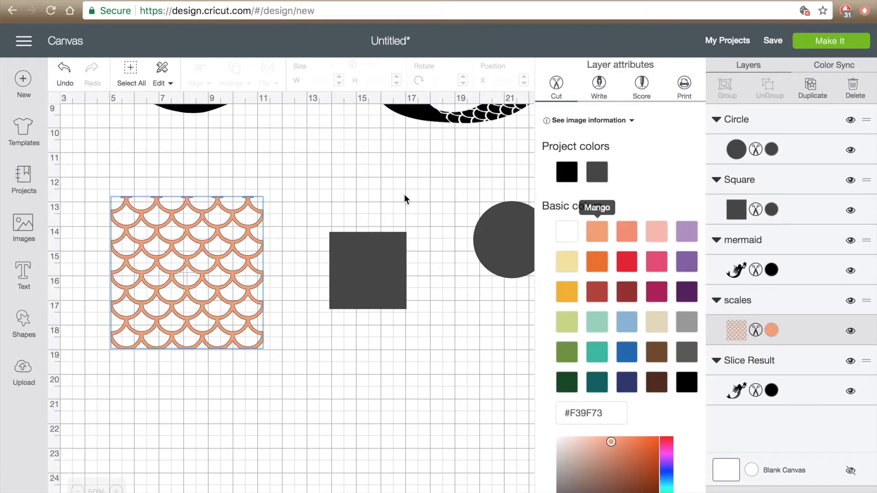
# Move the scales pattern to about X 1.4, Y 12.1 and space the square and circle beside it, the circle at about X 18.9, Y 13.5
pyautogui.scroll(5, 393, 205)
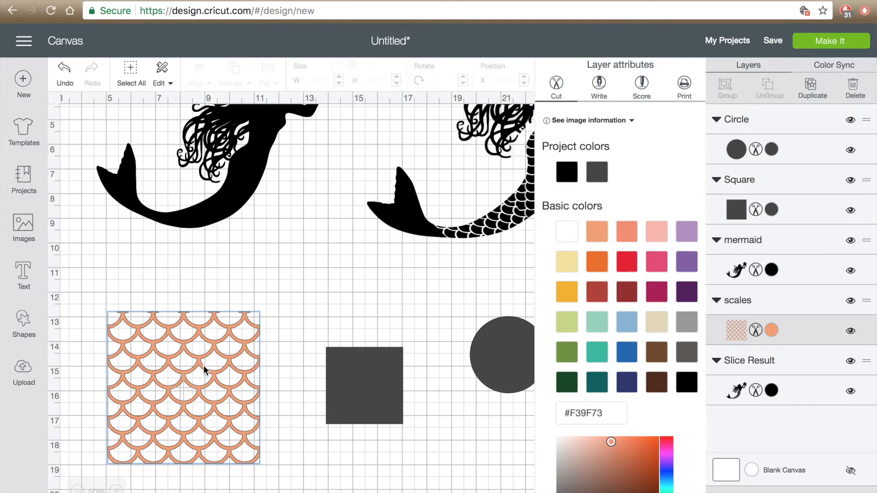
pyautogui.click(209, 387)
pyautogui.moveTo(209, 387); pyautogui.dragTo(206, 366)
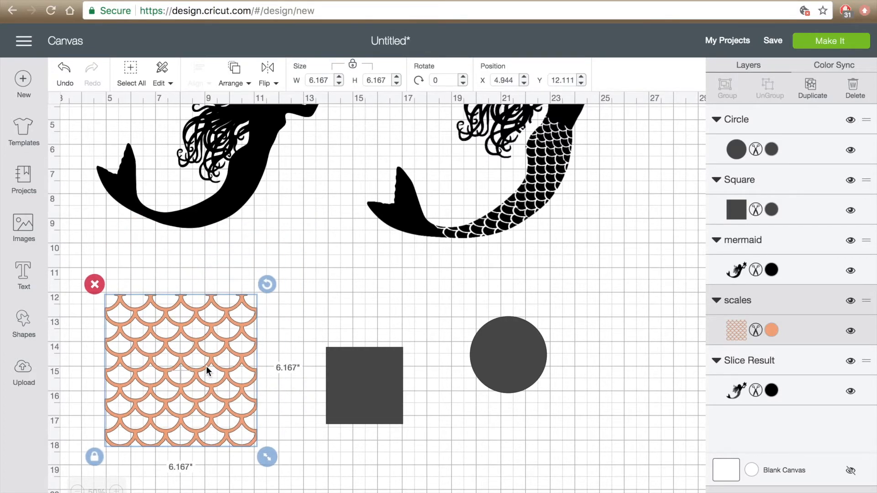
pyautogui.hscroll(-3, 207, 366)
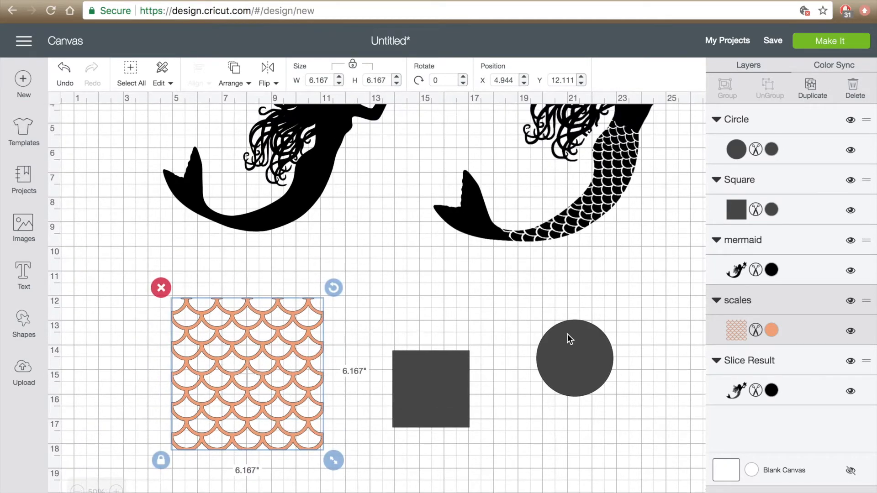
pyautogui.moveTo(235, 319); pyautogui.dragTo(150, 323)
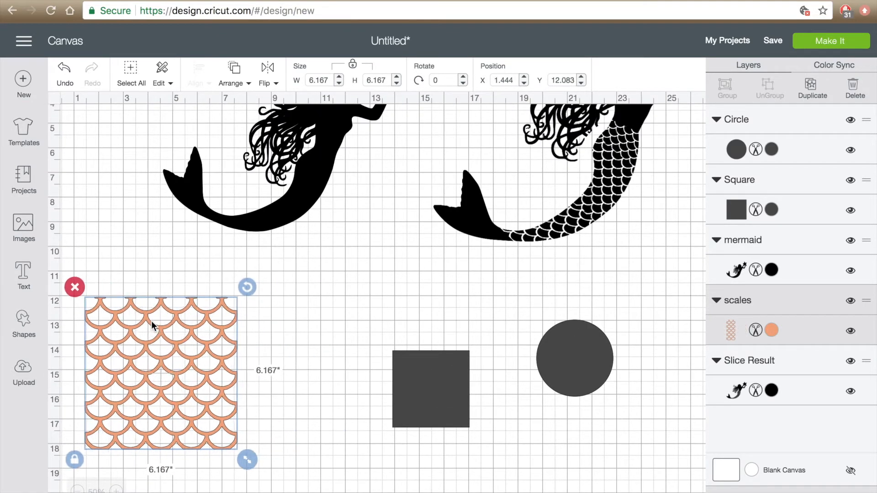
pyautogui.moveTo(422, 375); pyautogui.dragTo(375, 361)
pyautogui.moveTo(607, 356); pyautogui.dragTo(584, 367)
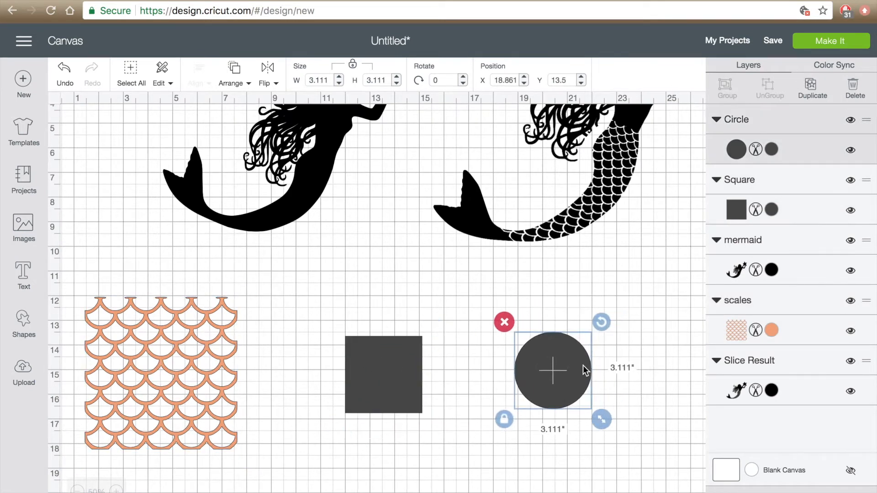
# Duplicate the scales pattern three times
pyautogui.click(157, 311)
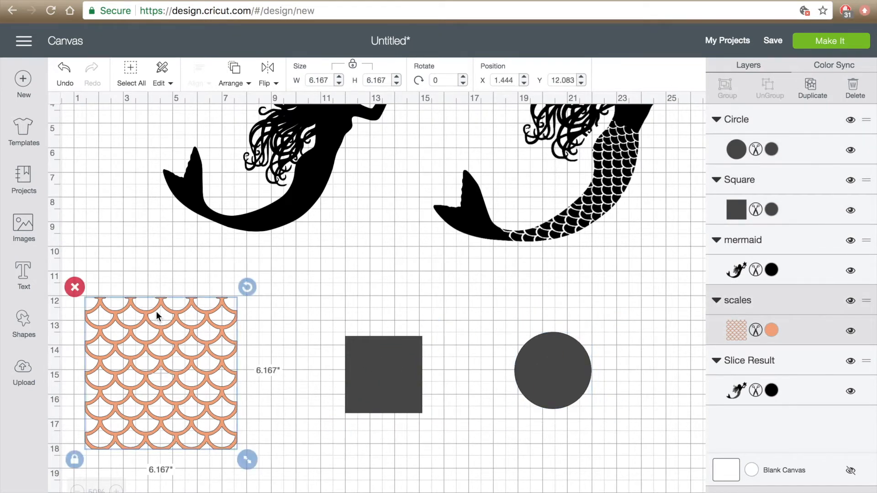
pyautogui.click(812, 92)
pyautogui.click(811, 93)
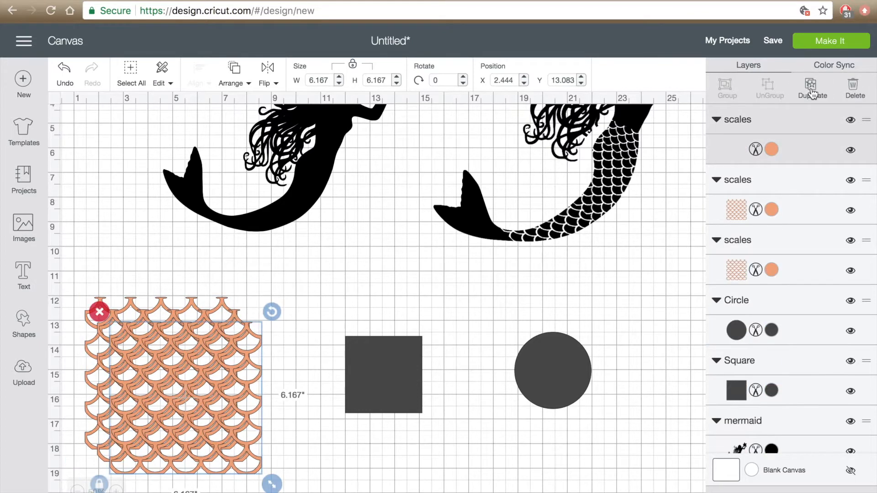
# Move the square to about X 11.2, Y 15.1 and shift the circle lower on the canvas
pyautogui.scroll(-1, 446, 327)
pyautogui.scroll(-3, 445, 328)
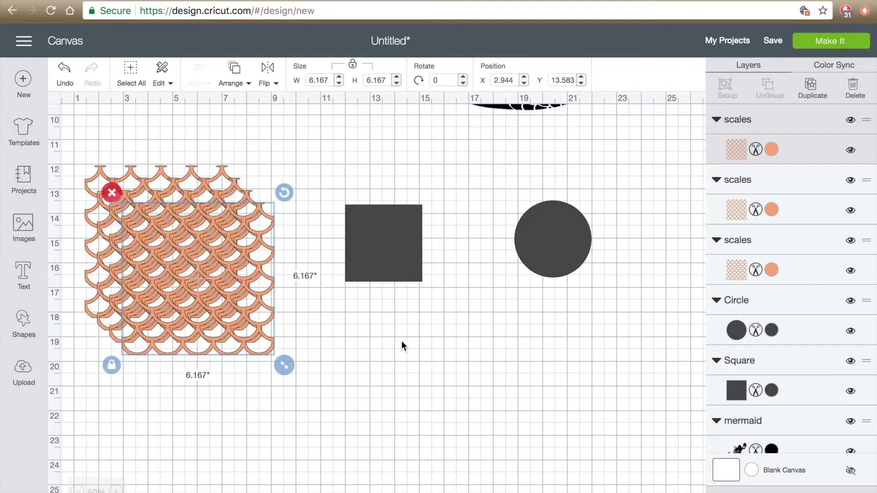
pyautogui.moveTo(359, 254); pyautogui.dragTo(337, 322)
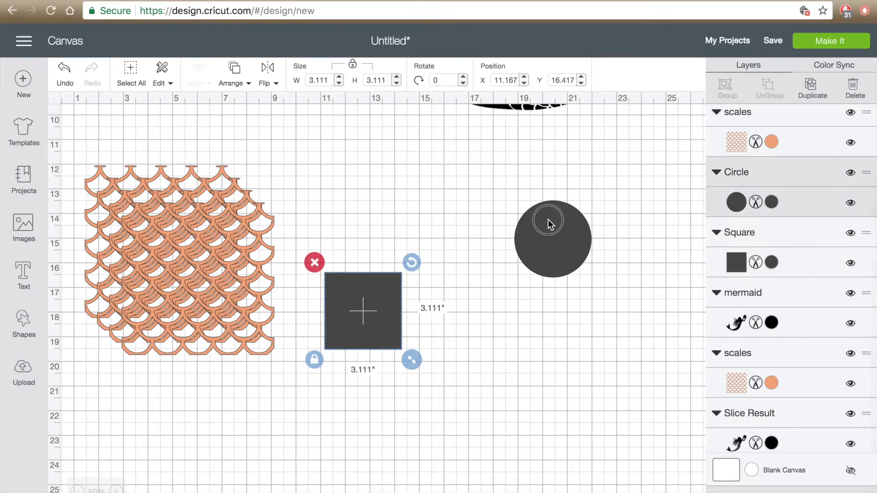
pyautogui.moveTo(550, 221); pyautogui.dragTo(543, 295)
pyautogui.moveTo(393, 313); pyautogui.dragTo(393, 280)
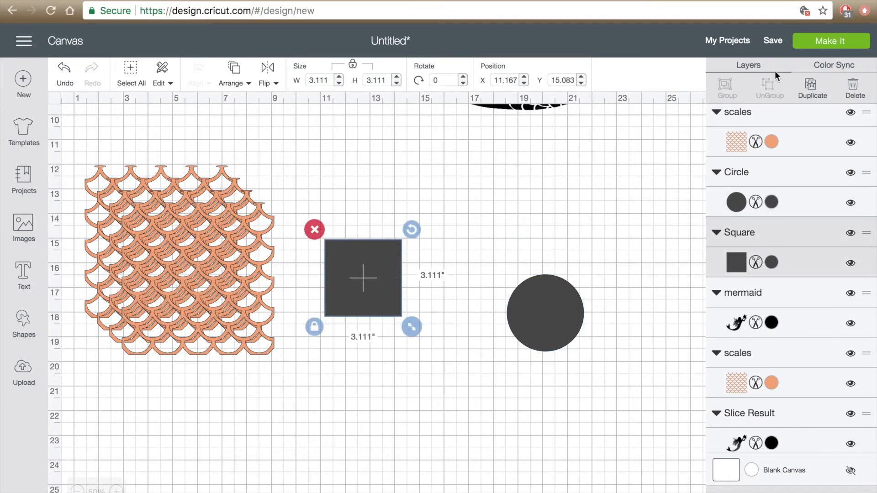
# Duplicate the square three times
pyautogui.click(811, 86)
pyautogui.click(812, 87)
pyautogui.click(811, 87)
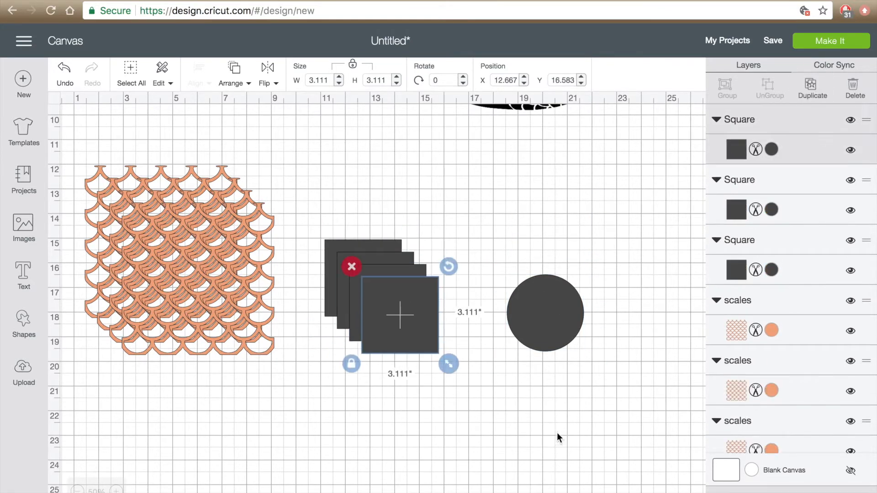
# Move the circle to about X 18.6, Y 15.5 and duplicate it three times
pyautogui.moveTo(558, 322); pyautogui.dragTo(558, 294)
pyautogui.click(811, 87)
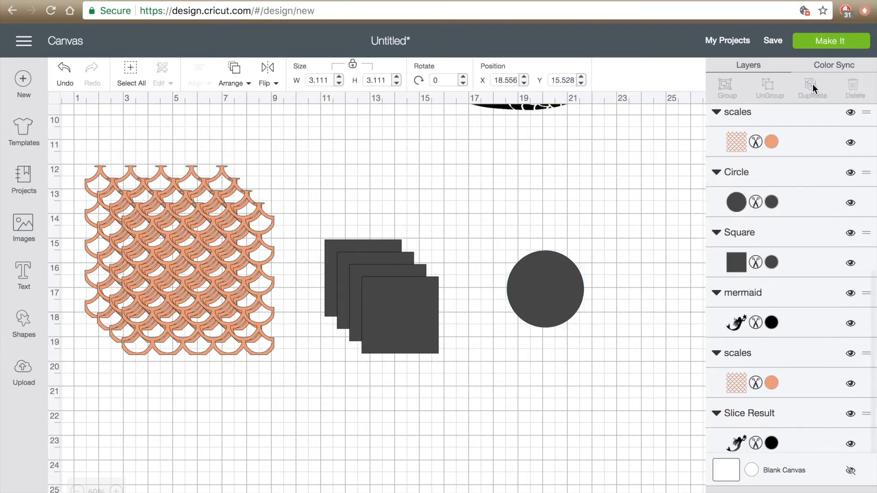
pyautogui.click(812, 88)
pyautogui.click(812, 88)
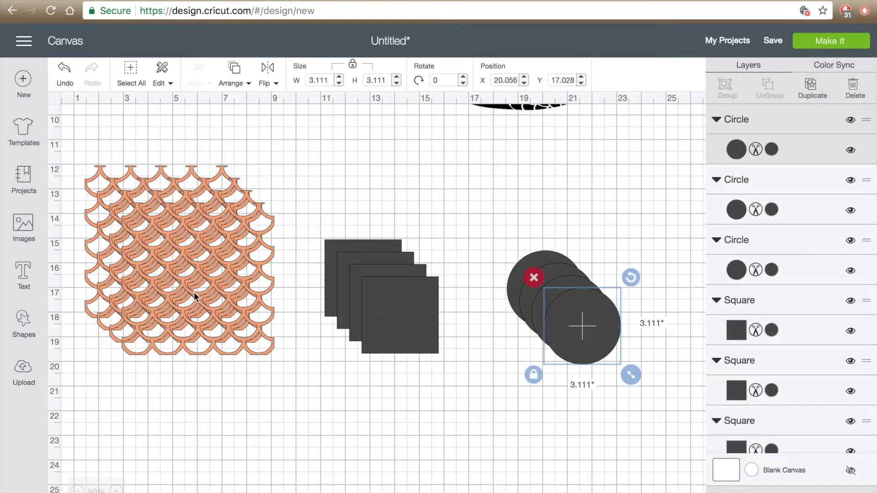
# Move the solid mermaid to about X 2.2, Y 2.6 and duplicate it twice
pyautogui.scroll(5, 194, 292)
pyautogui.hscroll(2, 194, 292)
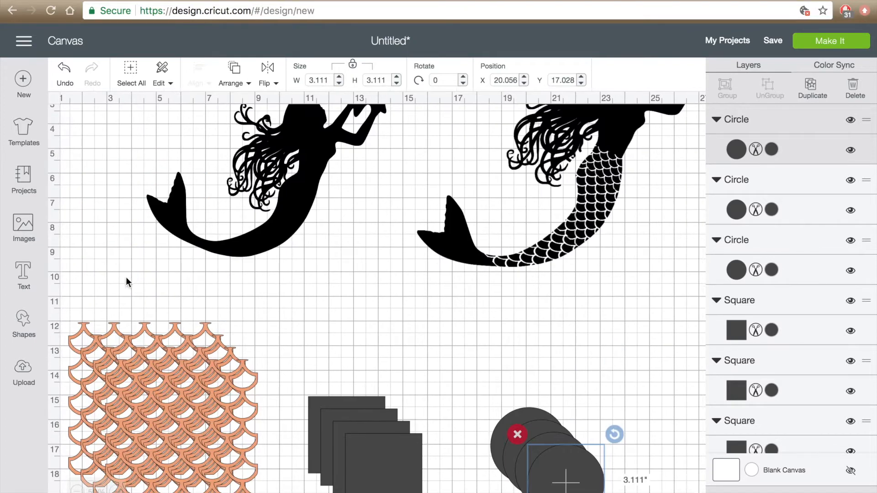
pyautogui.click(258, 215)
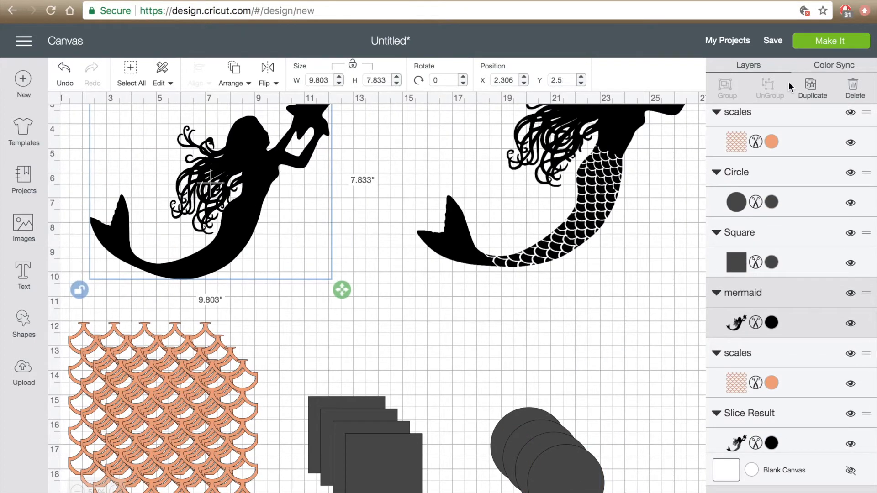
pyautogui.moveTo(259, 184); pyautogui.dragTo(256, 185)
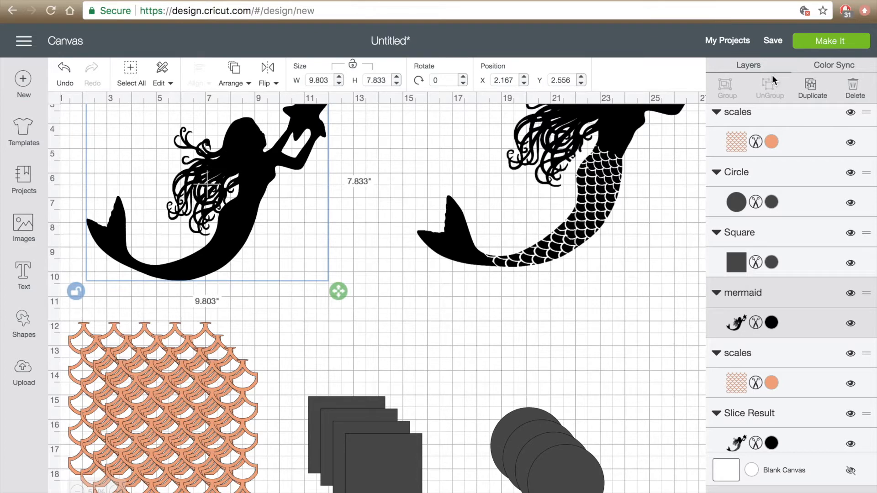
pyautogui.click(811, 94)
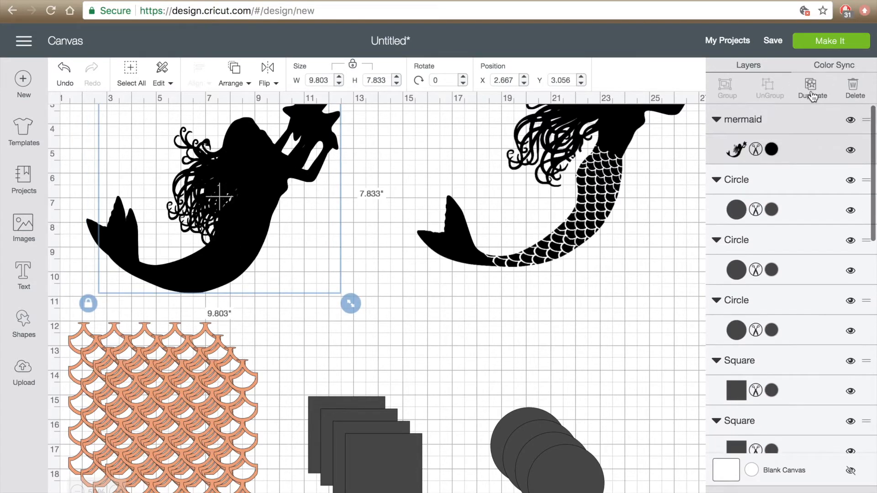
pyautogui.click(811, 95)
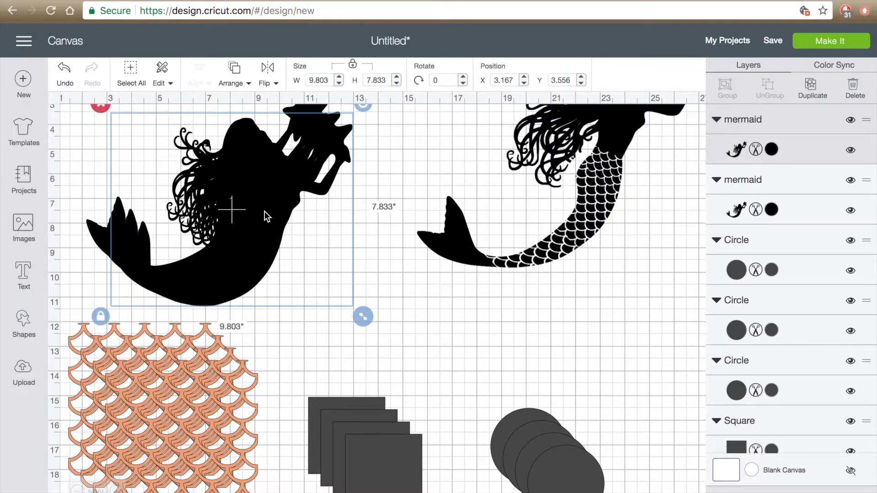
# Move the scaled mermaid out of the work area to about X 26.5, Y 1.25
pyautogui.scroll(2, 264, 211)
pyautogui.click(614, 165)
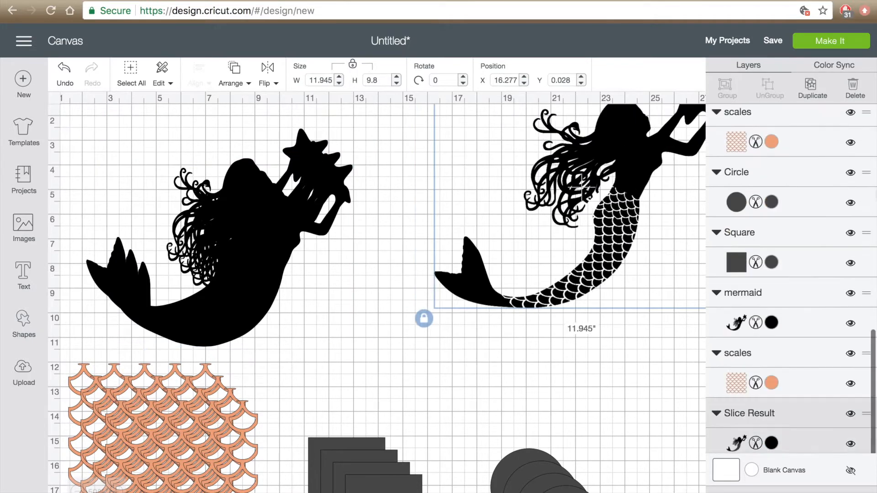
pyautogui.moveTo(615, 165); pyautogui.dragTo(754, 211)
pyautogui.moveTo(548, 333); pyautogui.dragTo(773, 303)
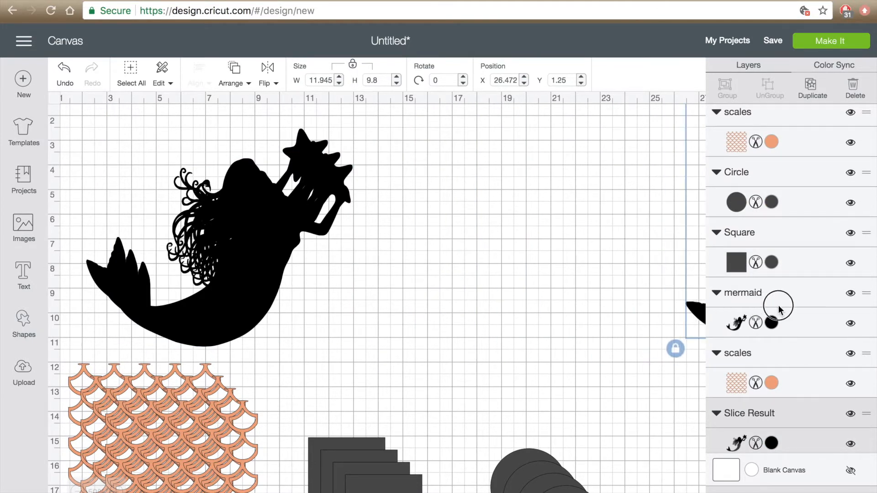
# Move a solid mermaid copy into the empty canvas area and enlarge it to about 15.998 × 12.783 inches
pyautogui.moveTo(314, 235); pyautogui.dragTo(497, 228)
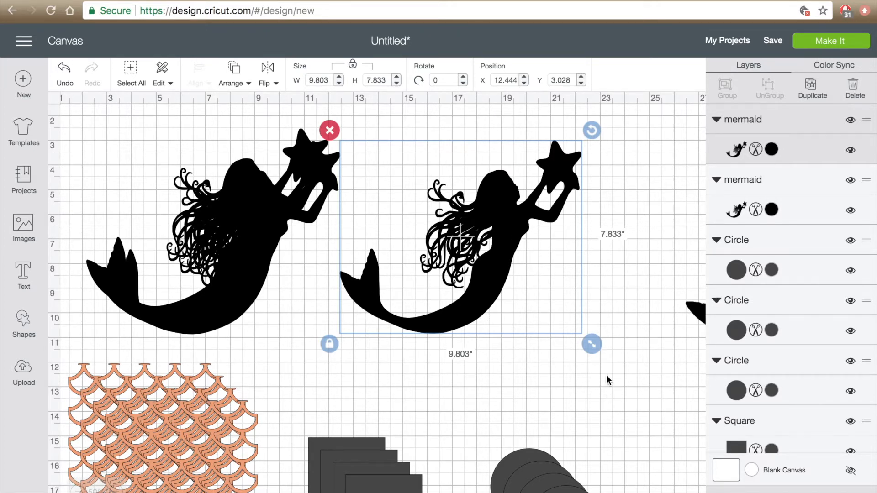
pyautogui.moveTo(592, 344); pyautogui.dragTo(681, 414)
pyautogui.moveTo(503, 269); pyautogui.dragTo(457, 255)
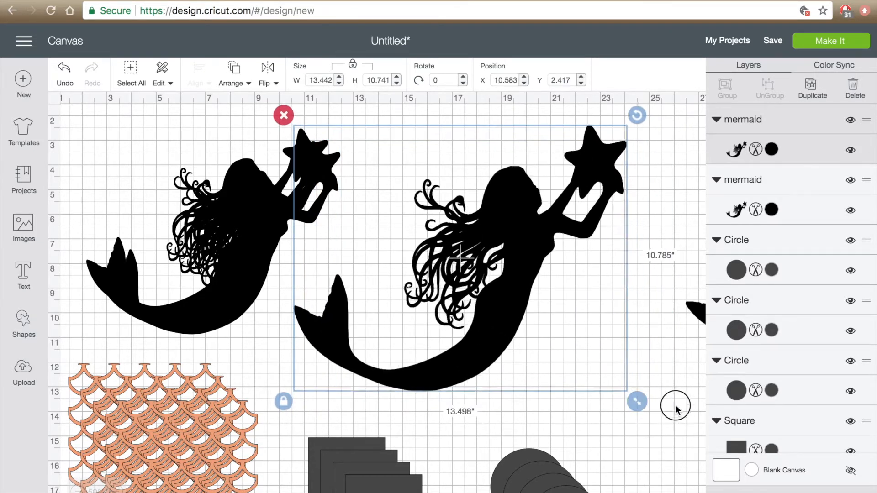
pyautogui.moveTo(676, 409); pyautogui.dragTo(684, 409)
pyautogui.moveTo(519, 319); pyautogui.dragTo(513, 289)
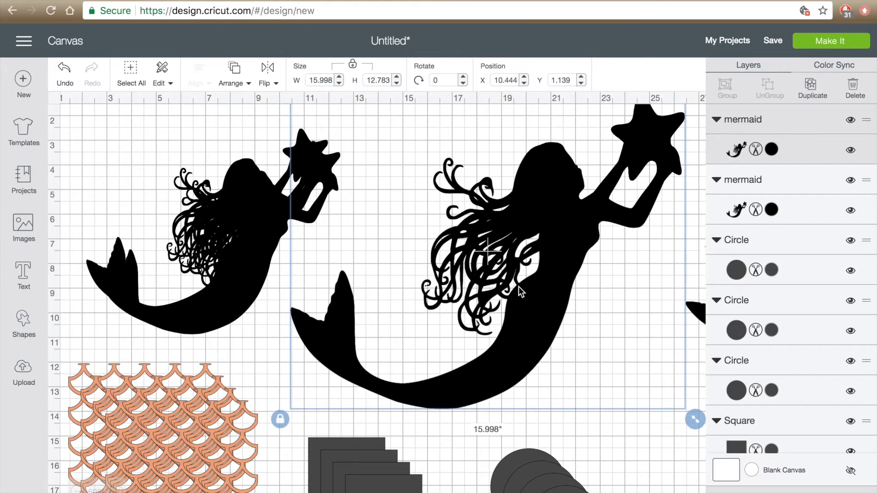
# Place a square copy at the large mermaid's waist and send the large mermaid, moved to about X 9.5, Y 1.028, to the back
pyautogui.moveTo(395, 488); pyautogui.dragTo(529, 297)
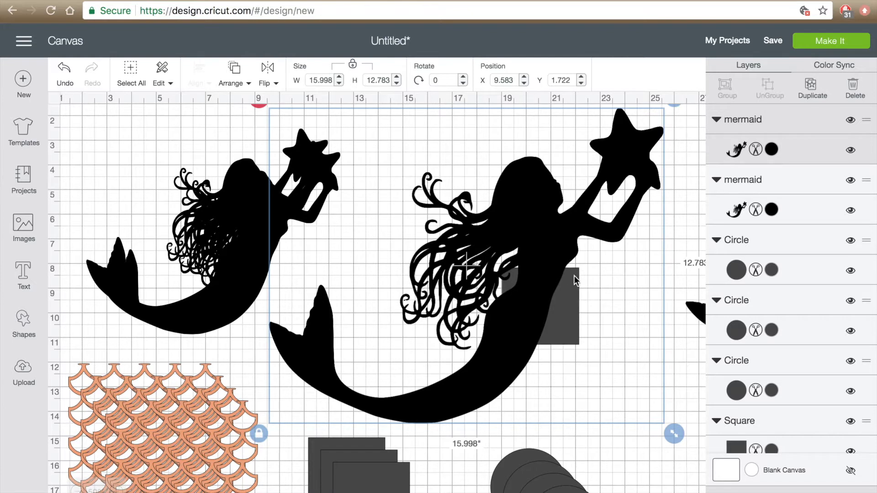
pyautogui.moveTo(521, 223); pyautogui.dragTo(543, 195)
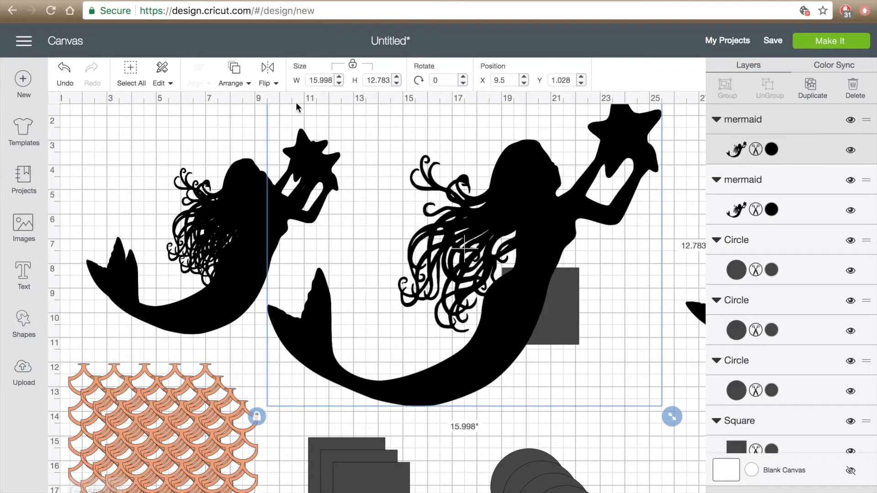
pyautogui.click(248, 84)
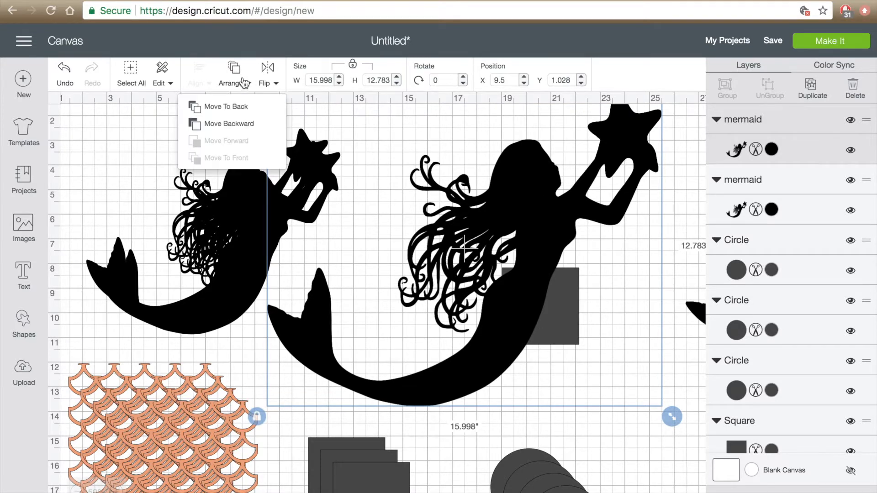
pyautogui.click(233, 110)
# Rotate the square to about 22.75° and position it over the large mermaid's torso at about X 18.464, Y 4.992
pyautogui.moveTo(566, 286); pyautogui.dragTo(543, 235)
pyautogui.moveTo(574, 179); pyautogui.dragTo(596, 197)
pyautogui.moveTo(539, 224); pyautogui.dragTo(554, 237)
pyautogui.moveTo(593, 184); pyautogui.dragTo(594, 180)
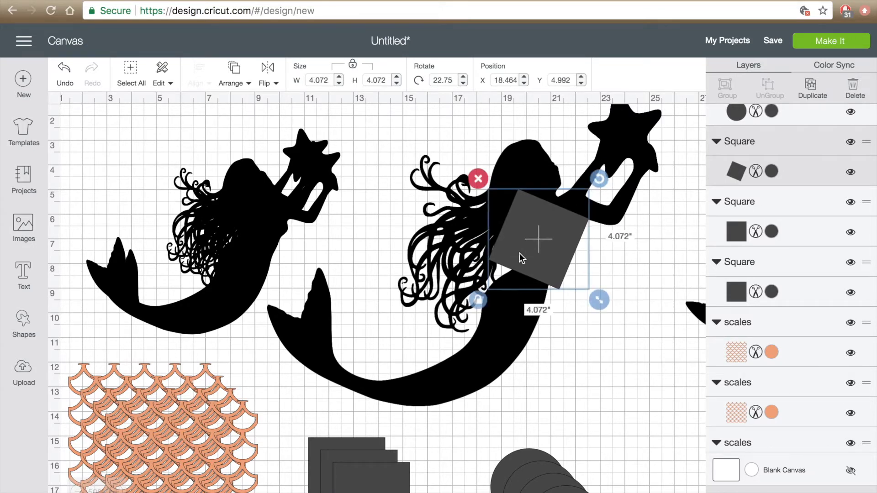
# Set the square aside, try a scales copy on the tail at about 64.87° and 5.829 inches wide, and return it to the scales stack
pyautogui.moveTo(555, 240); pyautogui.dragTo(655, 453)
pyautogui.moveTo(198, 411); pyautogui.dragTo(443, 306)
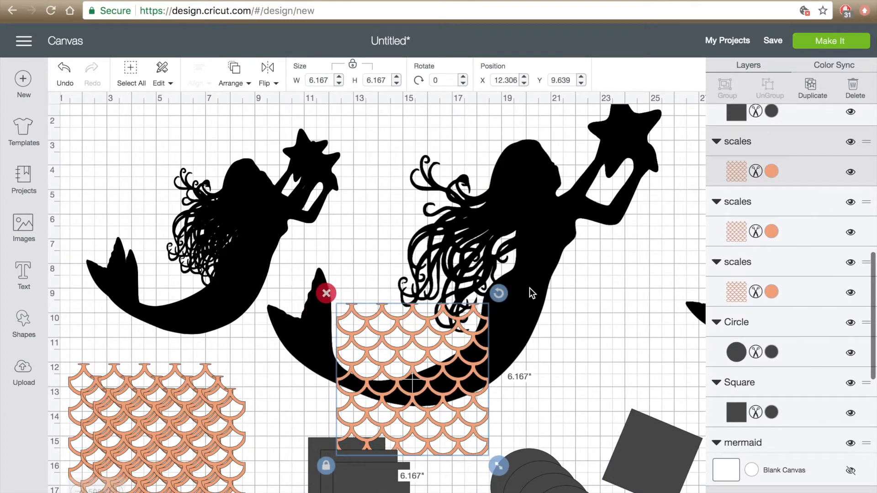
pyautogui.moveTo(505, 294); pyautogui.dragTo(555, 404)
pyautogui.moveTo(452, 399); pyautogui.dragTo(478, 402)
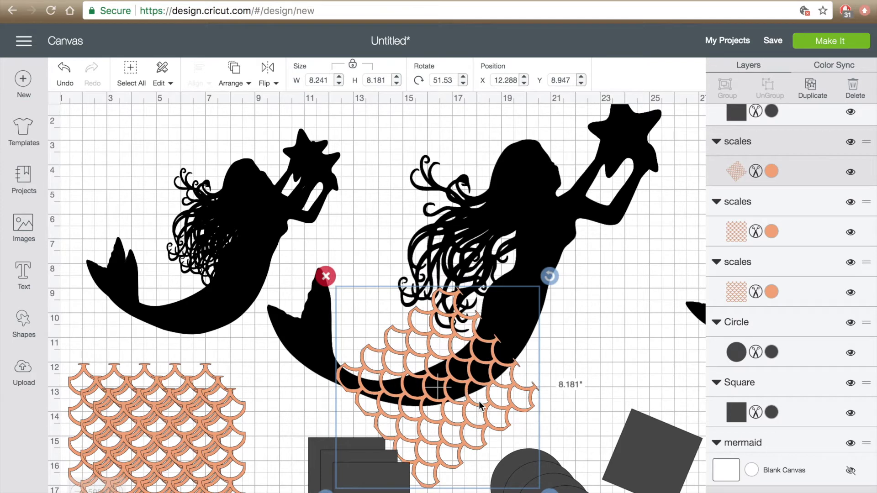
pyautogui.moveTo(544, 490); pyautogui.dragTo(493, 439)
pyautogui.moveTo(496, 277); pyautogui.dragTo(536, 315)
pyautogui.moveTo(413, 368); pyautogui.dragTo(414, 392)
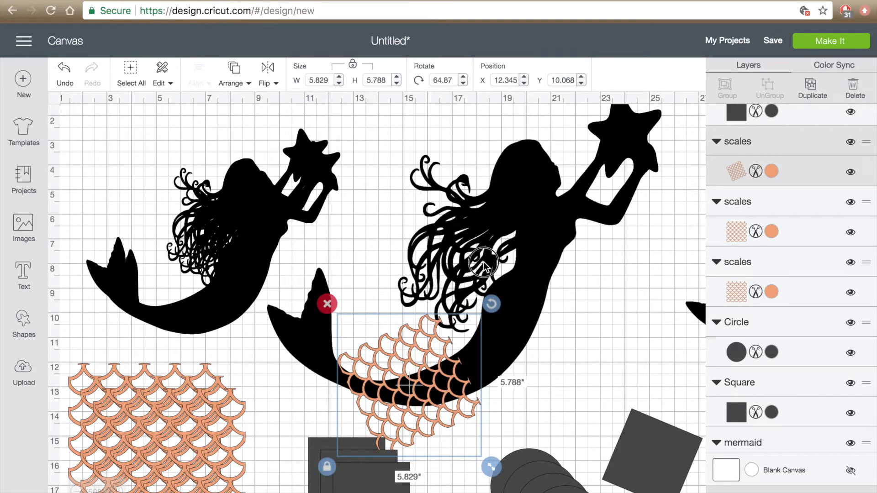
pyautogui.click(457, 279)
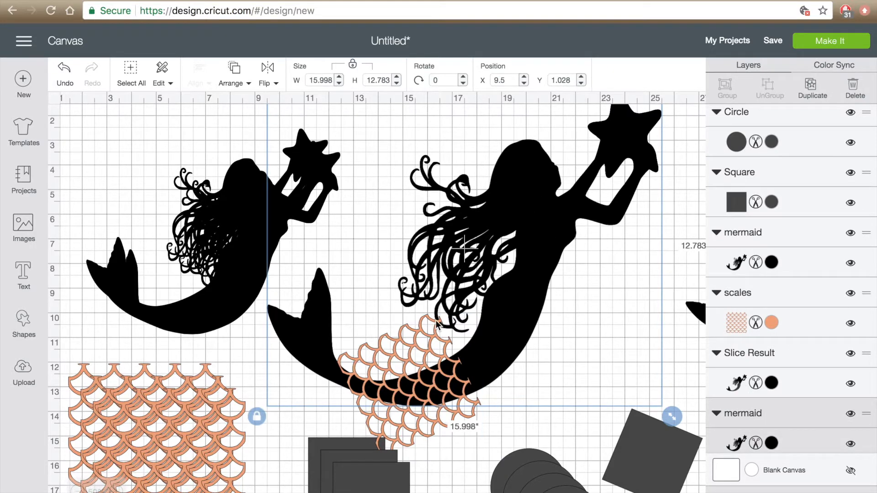
pyautogui.moveTo(419, 339); pyautogui.dragTo(172, 417)
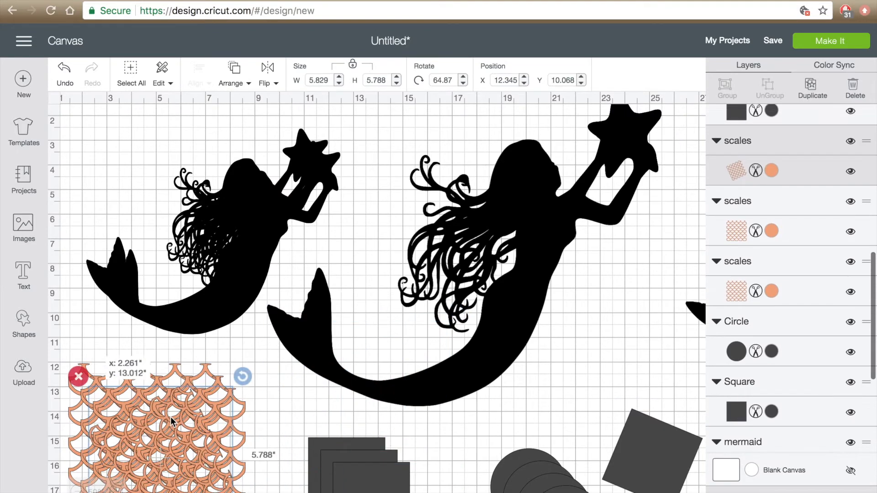
# Put the tilted square back over the torso, enlarge it to about 5.517 inches and position it at about X 18.853, Y 3.631
pyautogui.moveTo(670, 464); pyautogui.dragTo(564, 244)
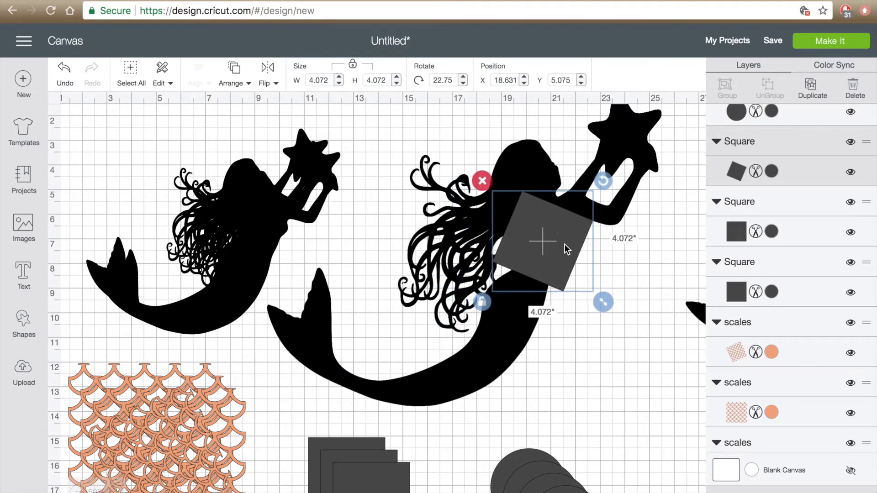
pyautogui.moveTo(603, 302); pyautogui.dragTo(636, 336)
pyautogui.moveTo(580, 284); pyautogui.dragTo(584, 242)
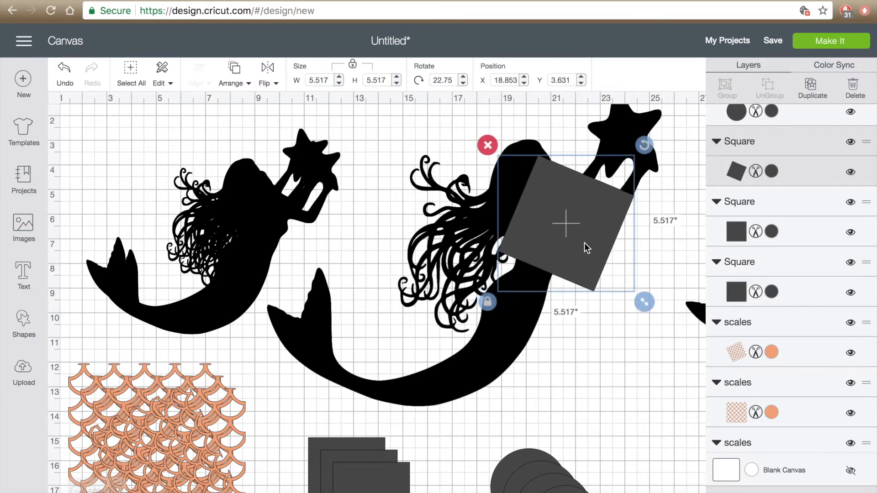
# Select the tilted square together with the large mermaid, shift them up and across together, and slice them
pyautogui.click(601, 231)
pyautogui.click(463, 217)
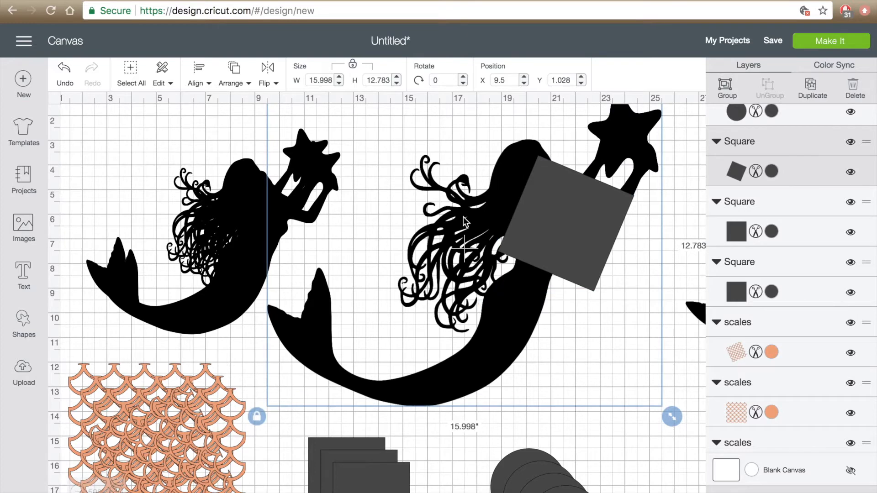
pyautogui.moveTo(463, 219); pyautogui.dragTo(483, 252)
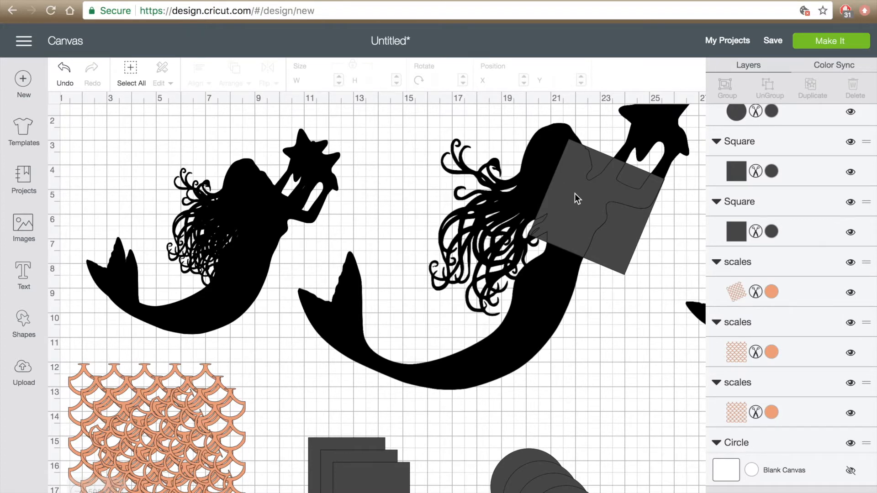
# Delete both grey slice pieces and the black torso piece cut from the large mermaid
pyautogui.moveTo(592, 191); pyautogui.dragTo(602, 172)
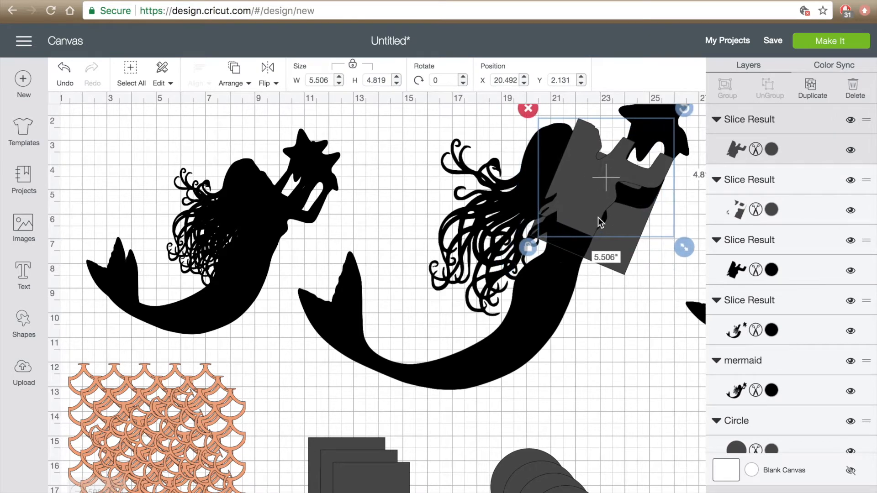
pyautogui.press('Delete')
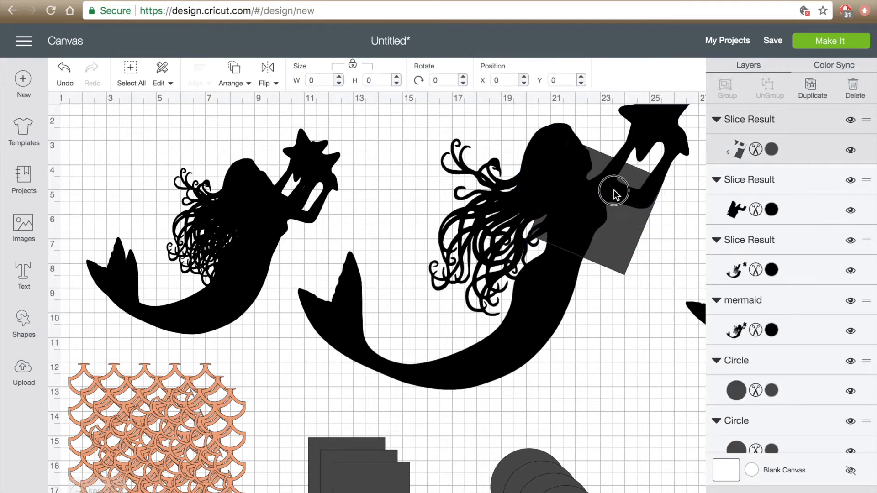
pyautogui.click(596, 189)
pyautogui.press('Delete')
pyautogui.click(572, 180)
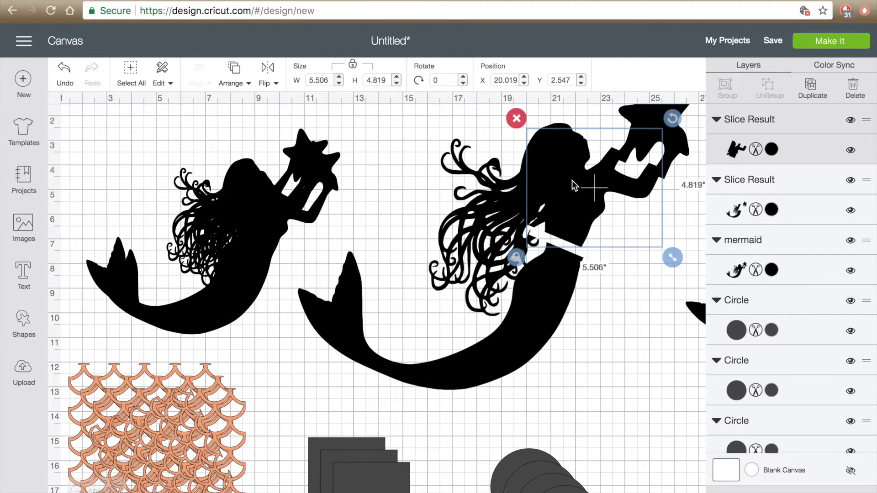
pyautogui.press('Delete')
# Move the cut mermaid to about X 8.4, Y 1.9 and place another square copy between its tail and star
pyautogui.moveTo(636, 141); pyautogui.dragTo(626, 196)
pyautogui.moveTo(550, 277); pyautogui.dragTo(548, 270)
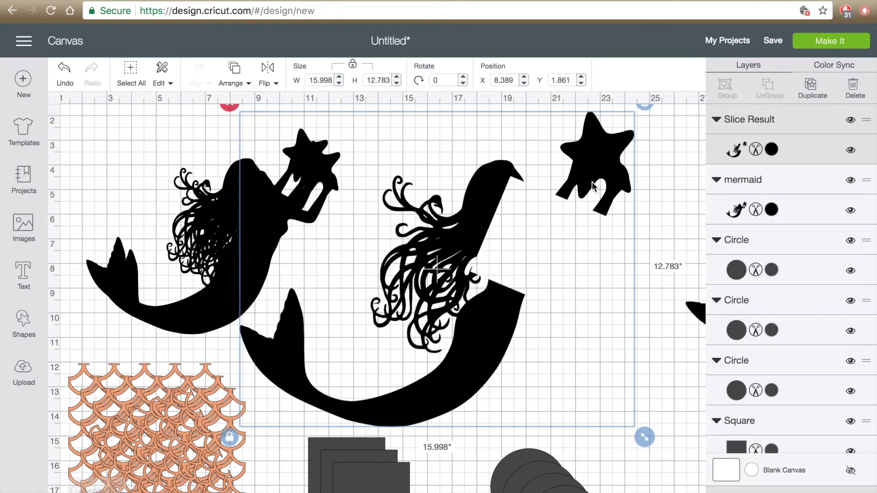
pyautogui.moveTo(365, 485); pyautogui.dragTo(574, 269)
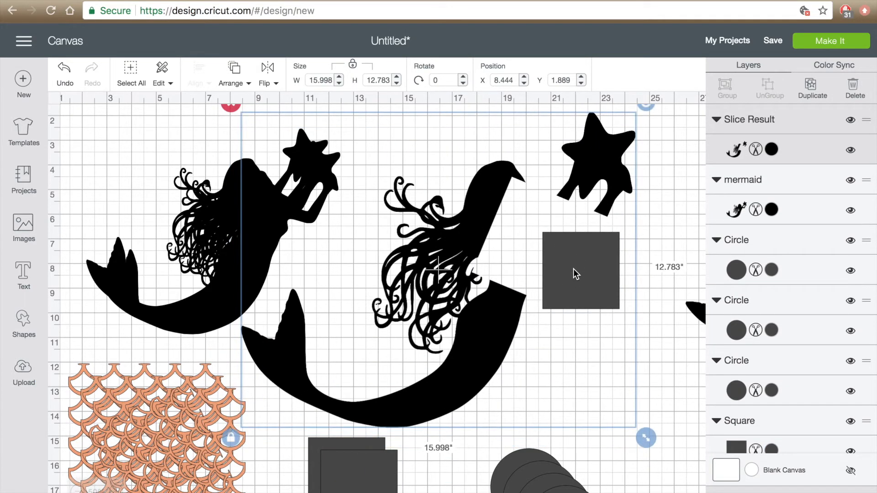
# Send the cut mermaid to the back and position it at about X 8.806, Y 1.917
pyautogui.click(668, 213)
pyautogui.moveTo(568, 280); pyautogui.dragTo(612, 248)
pyautogui.click(231, 83)
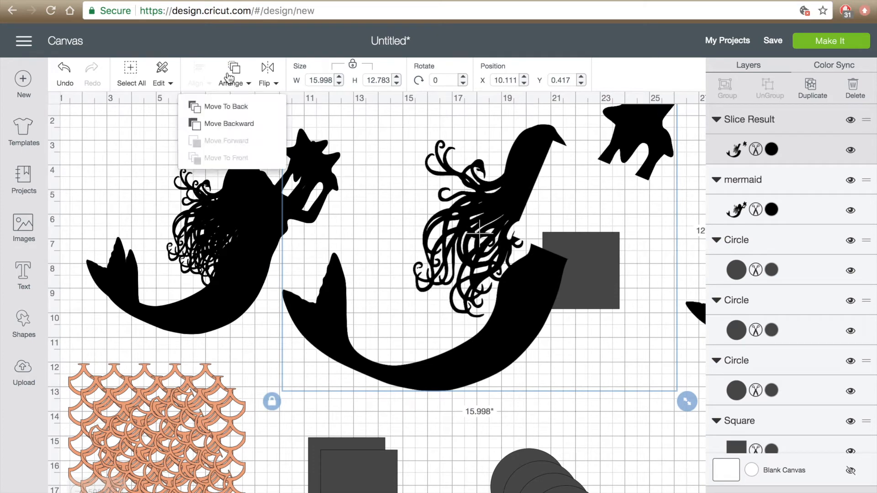
pyautogui.click(231, 124)
pyautogui.moveTo(629, 270); pyautogui.dragTo(596, 303)
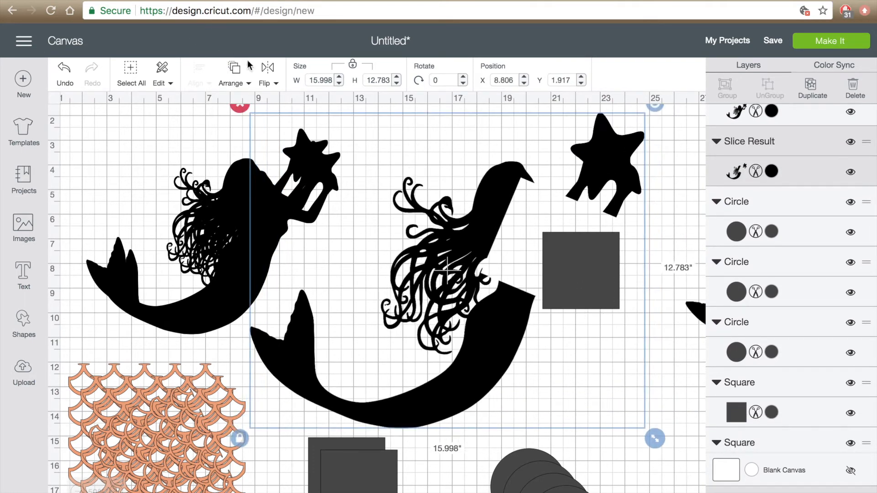
pyautogui.click(231, 83)
pyautogui.click(222, 109)
# Stretch the square to about 10.639 × 6.722 inches and place it at about X 14.444, Y 1.667 over the head and star
pyautogui.moveTo(592, 290); pyautogui.dragTo(599, 163)
pyautogui.moveTo(634, 200); pyautogui.dragTo(664, 215)
pyautogui.moveTo(597, 164); pyautogui.dragTo(439, 185)
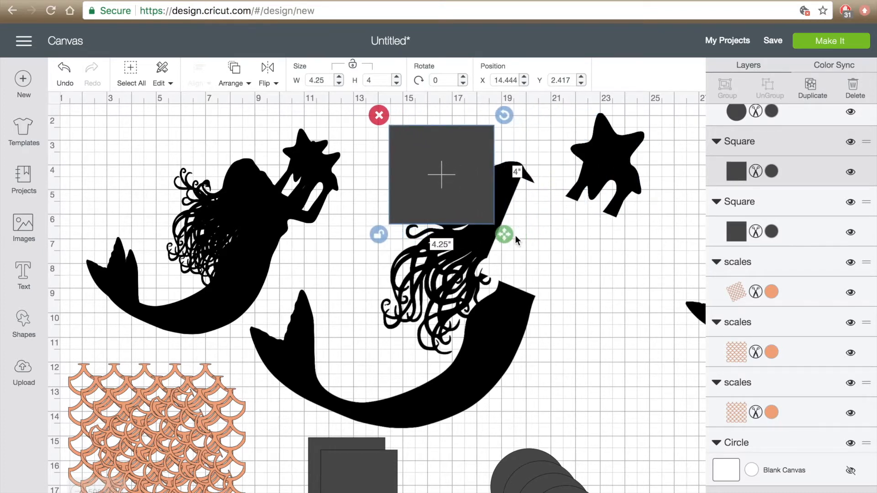
pyautogui.moveTo(504, 234); pyautogui.dragTo(694, 235)
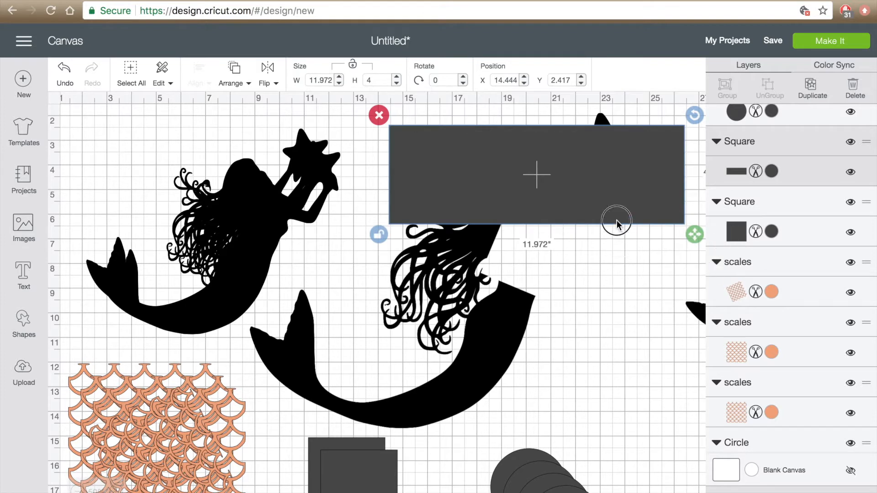
pyautogui.moveTo(695, 234); pyautogui.dragTo(655, 280)
pyautogui.moveTo(572, 176); pyautogui.dragTo(572, 159)
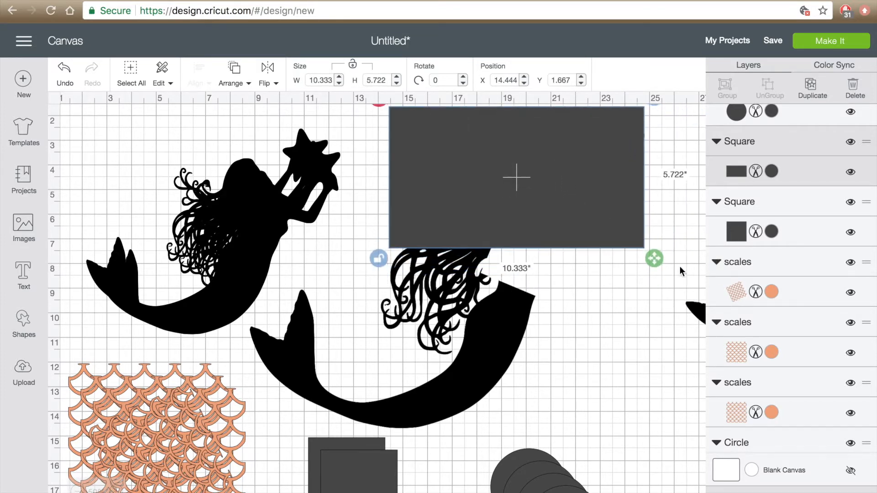
pyautogui.moveTo(655, 259); pyautogui.dragTo(665, 286)
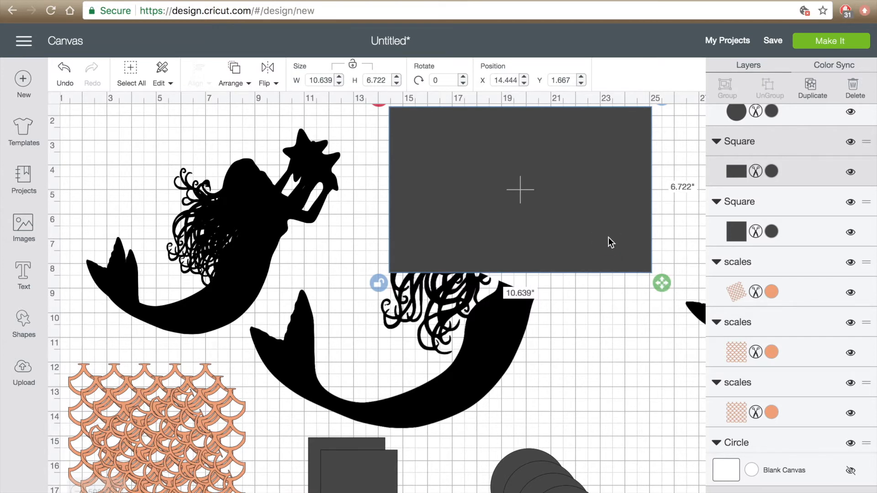
# Select the rectangle together with the cut mermaid, move them to about X 9.861, Y 1.167, and slice them
pyautogui.keyDown('shift'); pyautogui.click(451, 291); pyautogui.keyUp('shift')
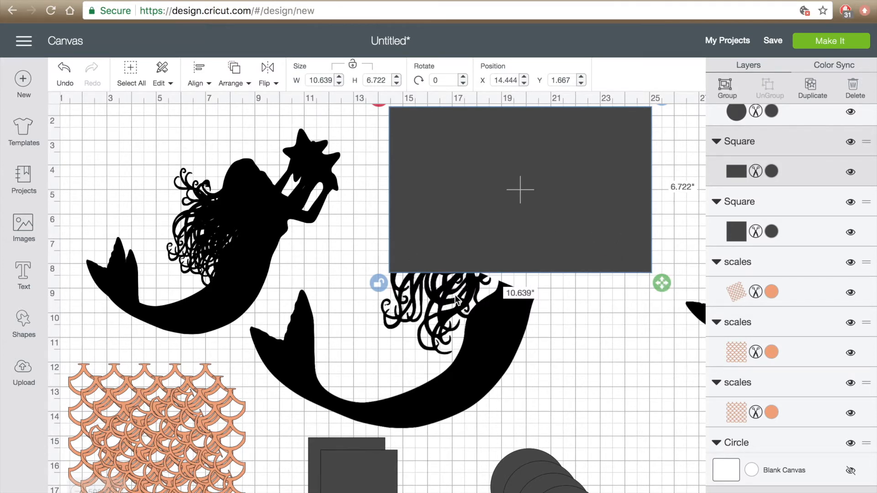
pyautogui.moveTo(487, 327); pyautogui.dragTo(516, 309)
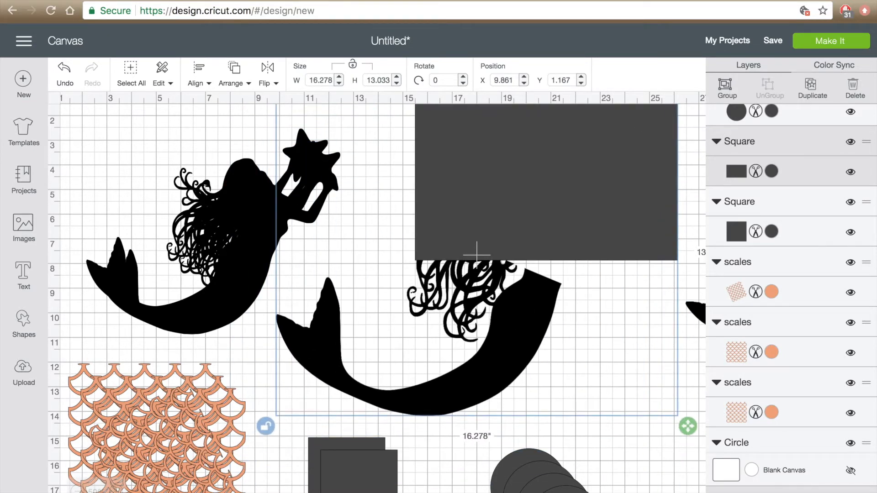
pyautogui.click(724, 490)
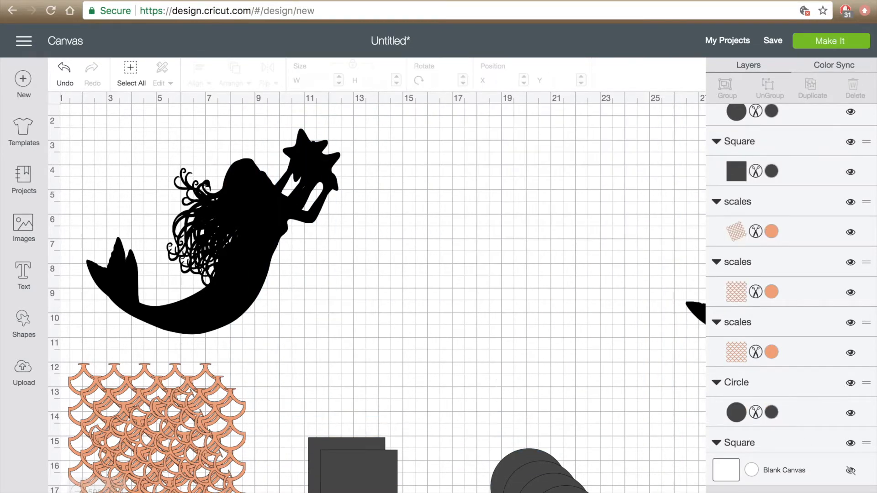
# Delete the grey rectangle pieces and the sliced head and star piece, and move the remaining tail to about X 12.389, Y 5.861
pyautogui.scroll(2, 533, 274)
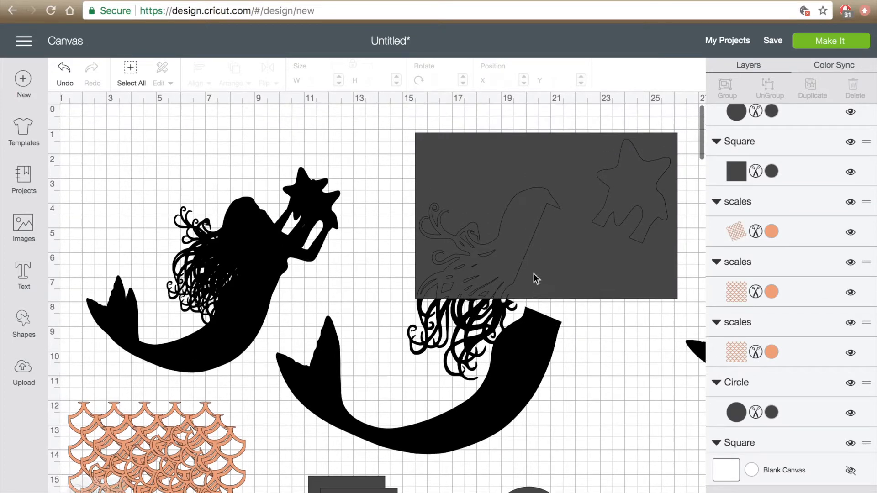
pyautogui.click(581, 218)
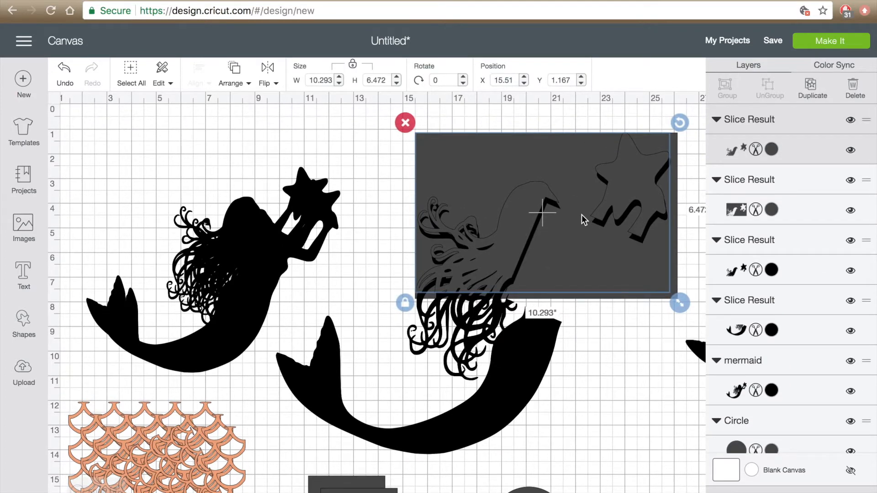
pyautogui.press('Delete')
pyautogui.click(599, 209)
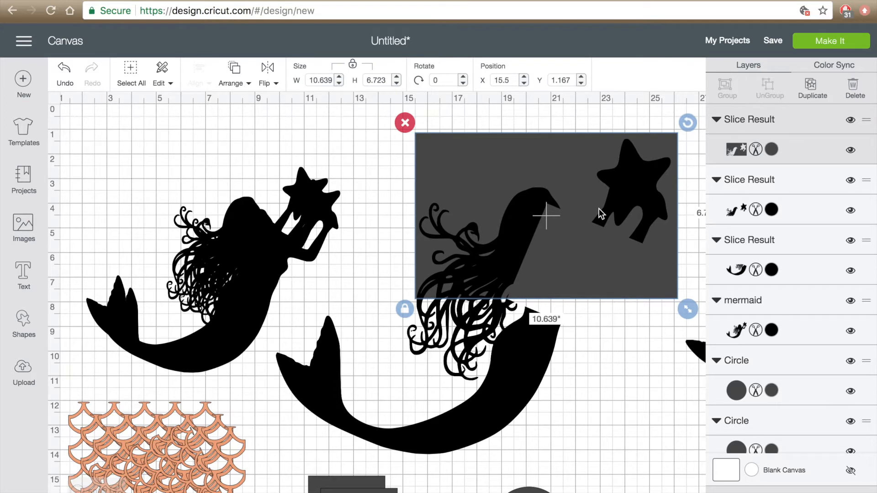
pyautogui.press('Delete')
pyautogui.click(645, 191)
pyautogui.press('Delete')
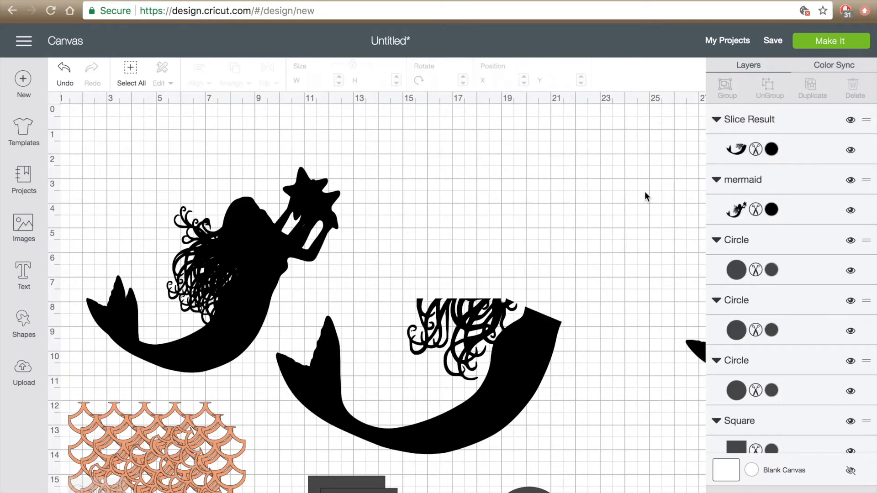
pyautogui.moveTo(487, 306); pyautogui.dragTo(551, 255)
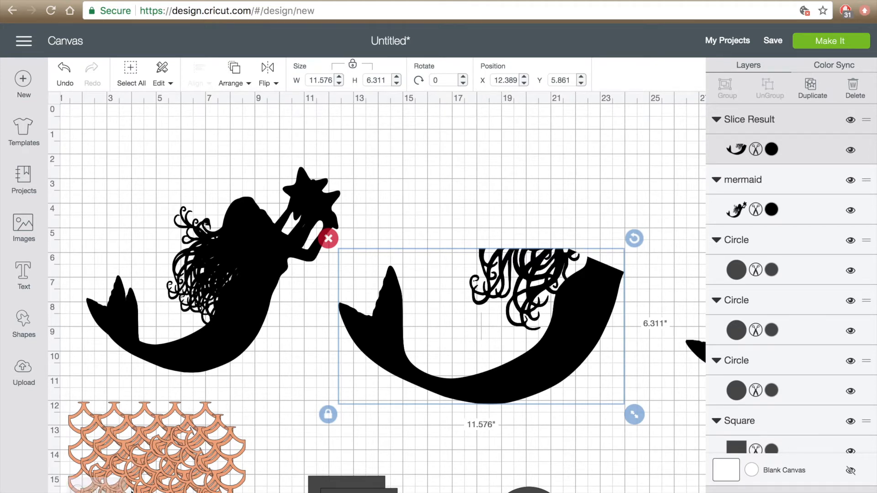
# Place a 3.111-inch grey circle over the hair strands beside the enlarged tail at about X 18.389, Y 6.764
pyautogui.click(121, 490)
pyautogui.click(120, 490)
pyautogui.hscroll(10, 363, 362)
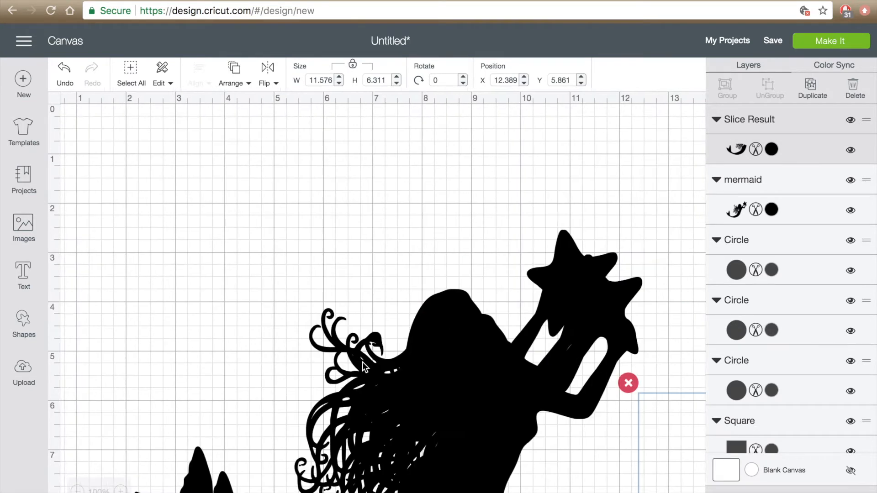
pyautogui.hscroll(8, 363, 367)
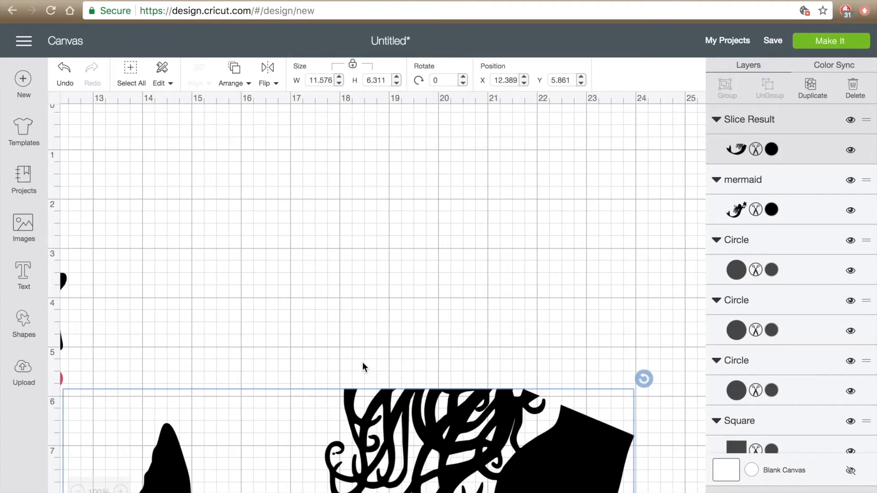
pyautogui.scroll(-6, 363, 368)
pyautogui.scroll(-2, 363, 362)
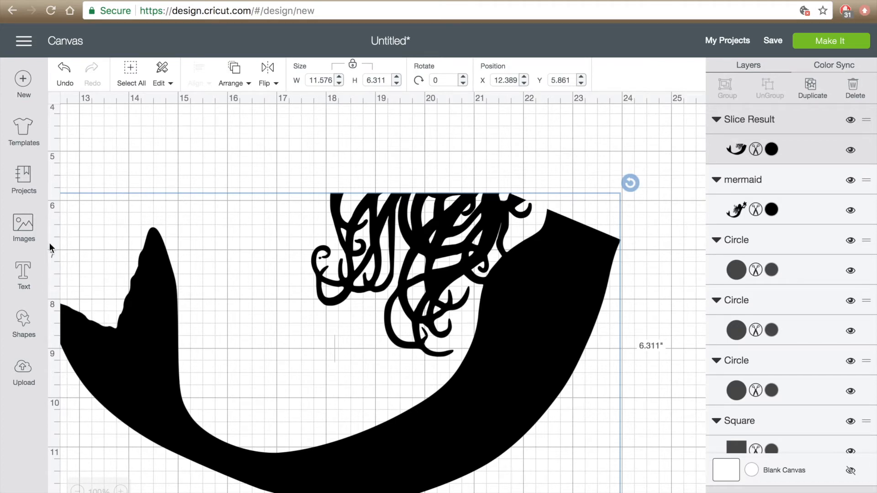
pyautogui.scroll(-10, 321, 374)
pyautogui.moveTo(454, 479); pyautogui.dragTo(433, 359)
pyautogui.scroll(8, 433, 359)
pyautogui.scroll(-3, 433, 364)
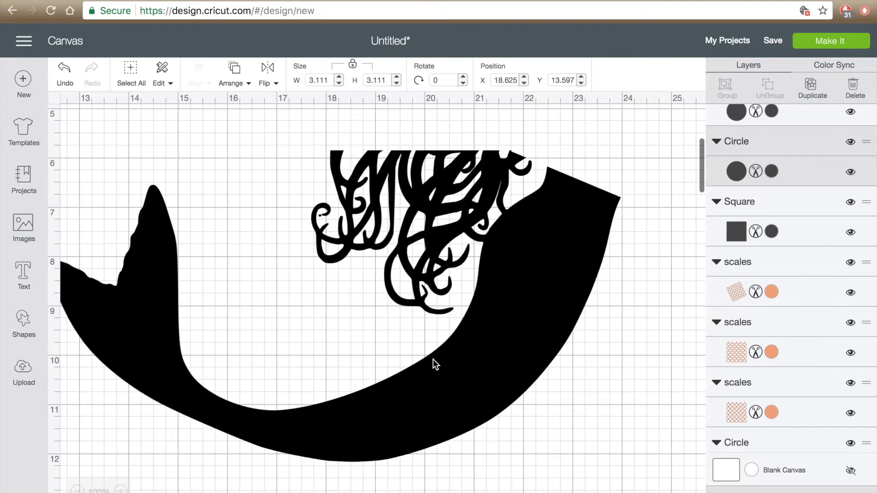
pyautogui.moveTo(446, 487); pyautogui.dragTo(432, 154)
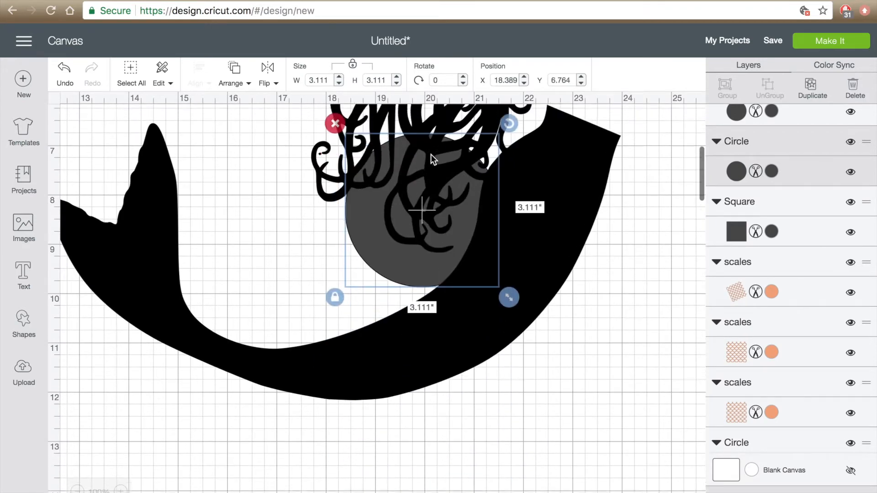
# Move the tail to about X 12.75, Y 5.278 and send it to the back
pyautogui.scroll(5, 431, 154)
pyautogui.click(376, 333)
pyautogui.moveTo(376, 334); pyautogui.dragTo(420, 400)
pyautogui.click(233, 71)
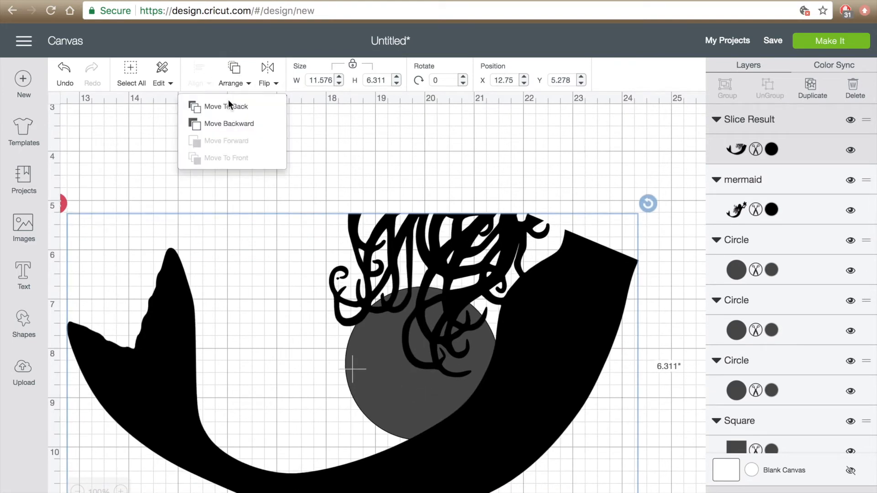
pyautogui.click(229, 102)
# Place the circle over the upper hair strands at about X 19.486, Y 3.708 and slice it with the tail
pyautogui.moveTo(429, 314); pyautogui.dragTo(483, 209)
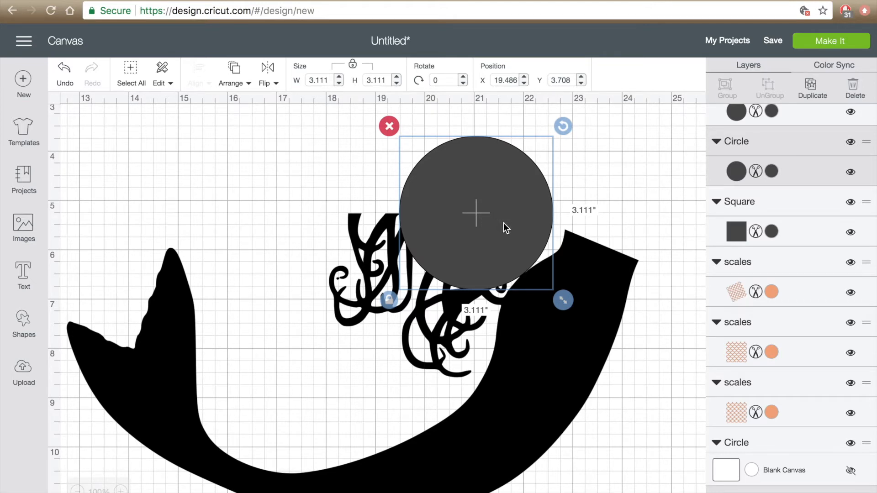
pyautogui.moveTo(510, 236); pyautogui.dragTo(510, 235)
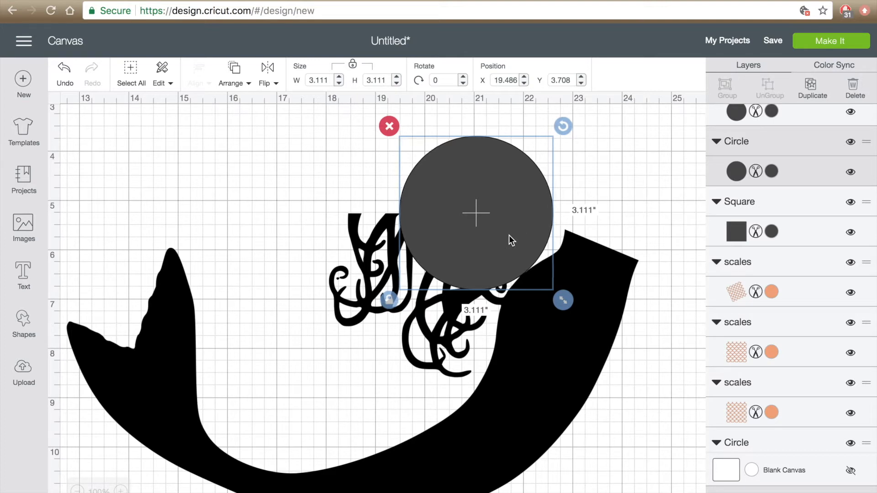
pyautogui.click(389, 305)
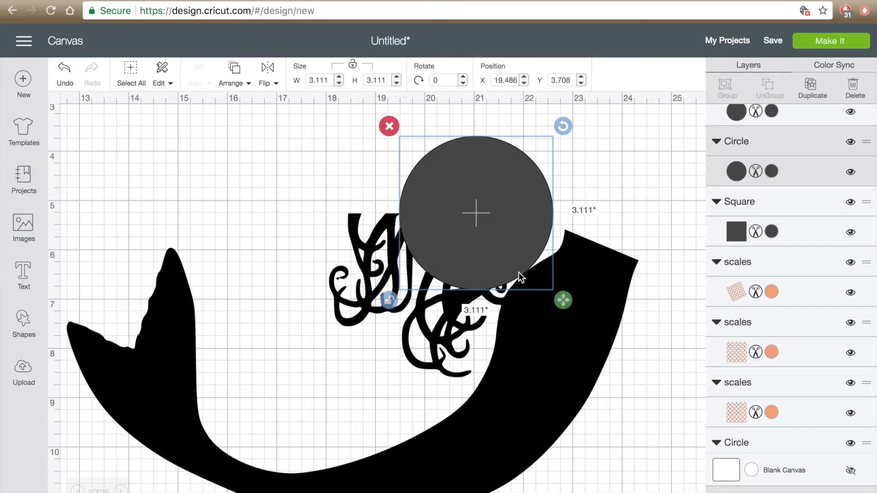
pyautogui.keyDown('shift'); pyautogui.click(556, 330); pyautogui.keyUp('shift')
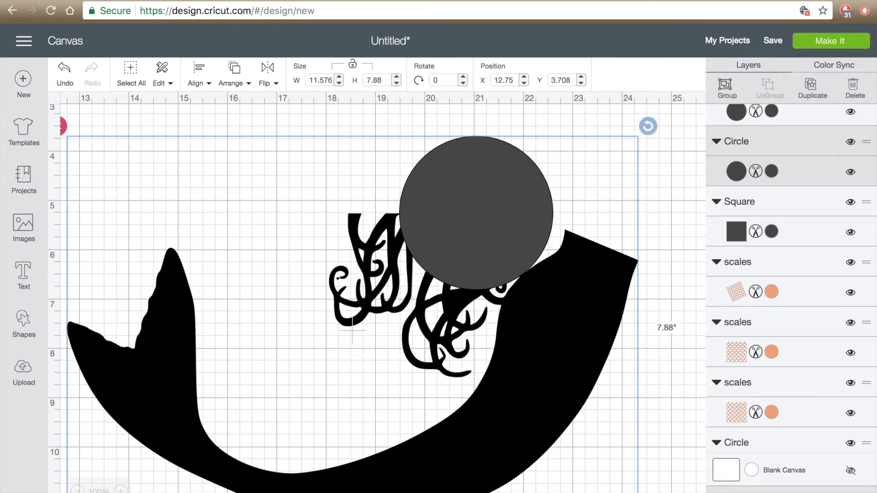
pyautogui.click(723, 492)
# Shift the sliced circle and hair pieces away from the tail
pyautogui.moveTo(472, 236); pyautogui.dragTo(357, 191)
pyautogui.moveTo(492, 253); pyautogui.dragTo(404, 215)
pyautogui.moveTo(488, 273); pyautogui.dragTo(409, 227)
pyautogui.moveTo(511, 137); pyautogui.dragTo(363, 238)
pyautogui.press('Delete')
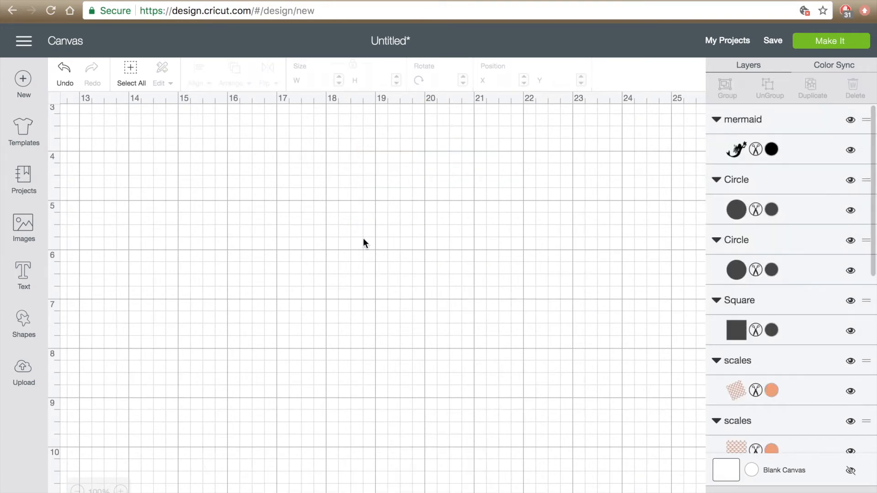
pyautogui.scroll(-3, 363, 238)
pyautogui.scroll(-1, 364, 242)
pyautogui.scroll(6, 363, 242)
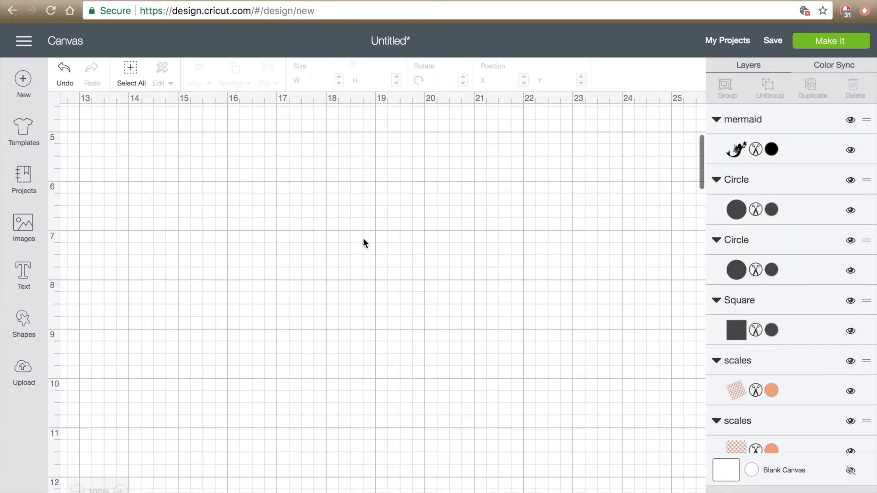
pyautogui.click(63, 78)
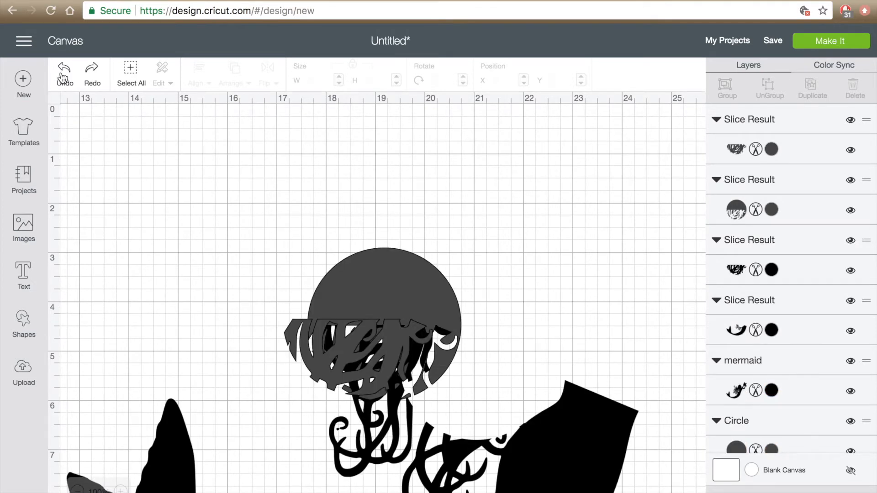
# Delete the grey hair-shaped slice piece and the leftover grey circle piece
pyautogui.click(327, 264)
pyautogui.click(530, 227)
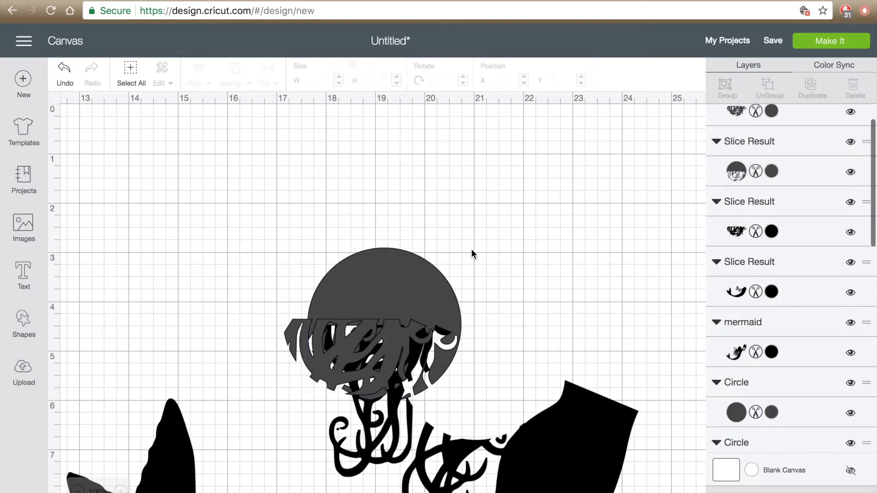
pyautogui.click(344, 318)
pyautogui.press('Delete')
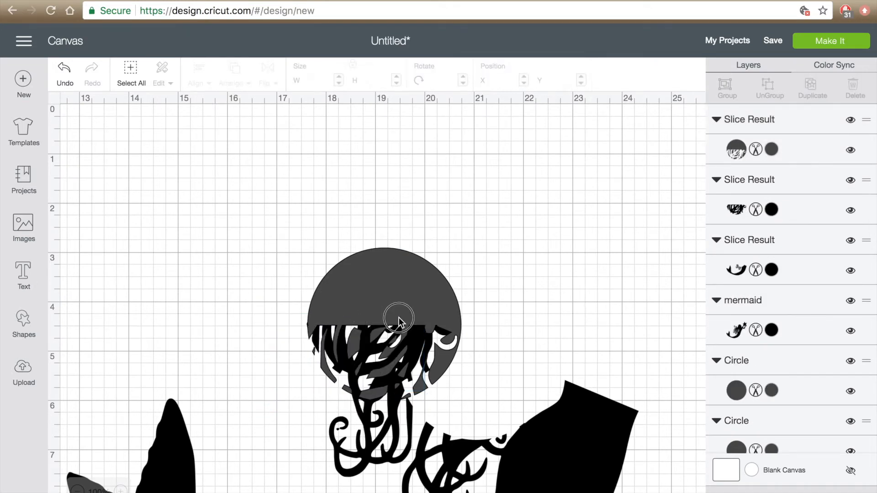
pyautogui.moveTo(399, 317); pyautogui.dragTo(381, 284)
pyautogui.press('Delete')
# Delete the cut-out black hair piece and move the tail to about X 12.528, Y 1.542
pyautogui.moveTo(409, 379); pyautogui.dragTo(405, 331)
pyautogui.moveTo(391, 390); pyautogui.dragTo(386, 392)
pyautogui.moveTo(478, 193); pyautogui.dragTo(368, 332)
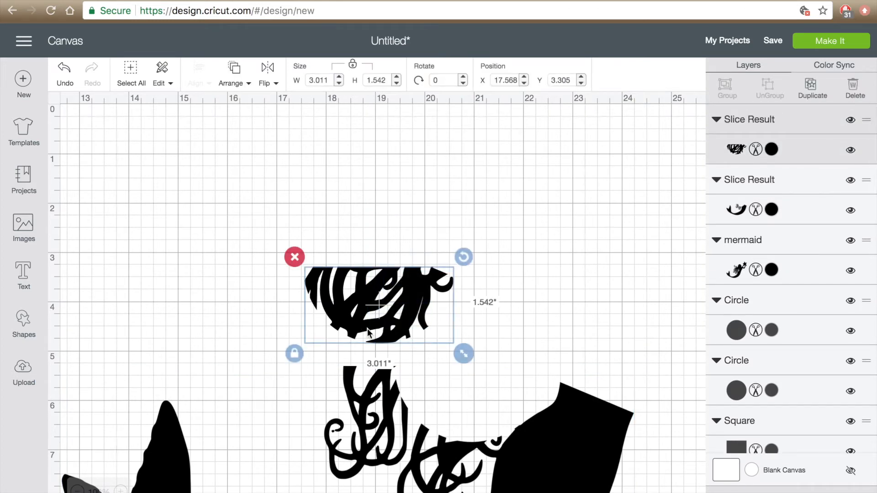
pyautogui.press('Delete')
pyautogui.moveTo(385, 411); pyautogui.dragTo(377, 222)
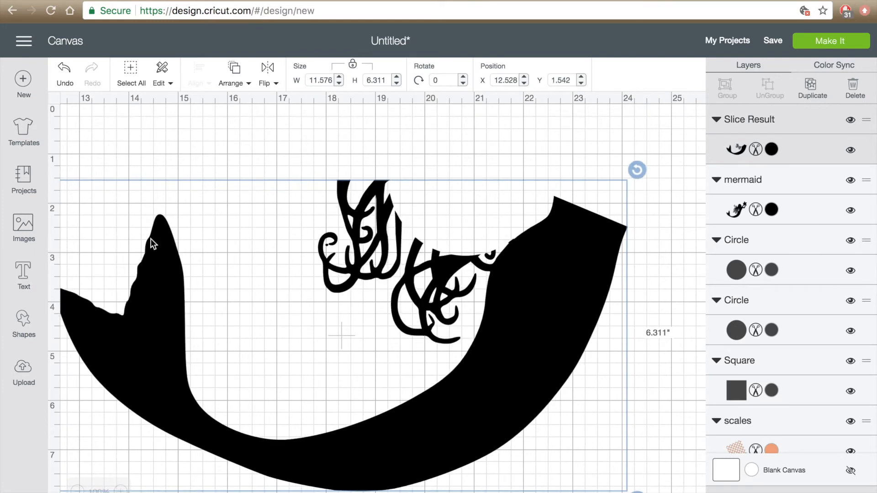
# Move a grey circle to about X 17.014, Y 13.764 and duplicate it twice
pyautogui.scroll(-10, 215, 283)
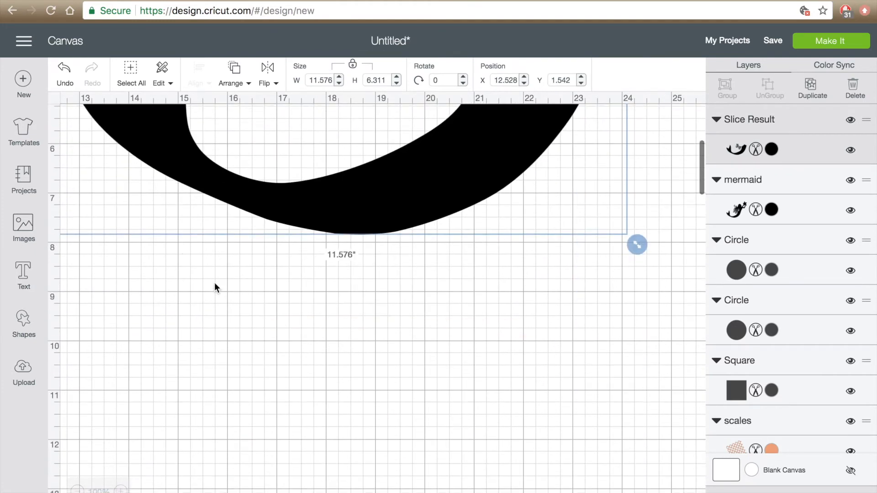
pyautogui.moveTo(554, 406); pyautogui.dragTo(402, 244)
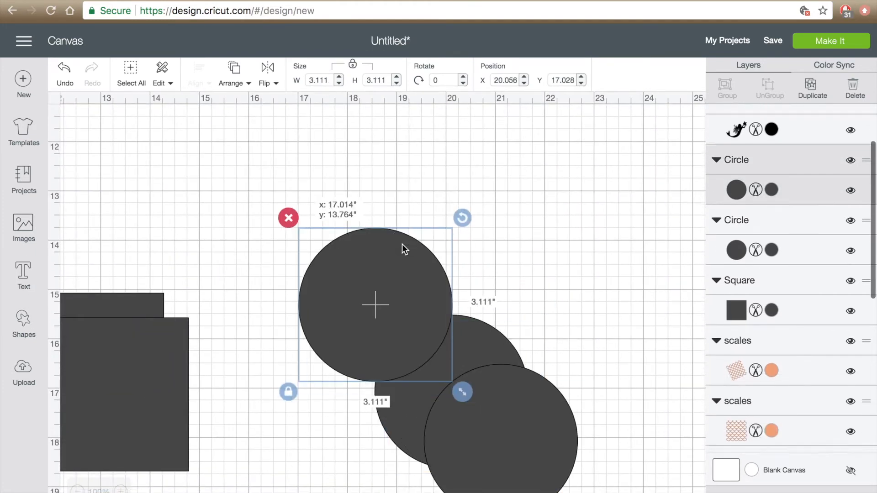
pyautogui.click(812, 87)
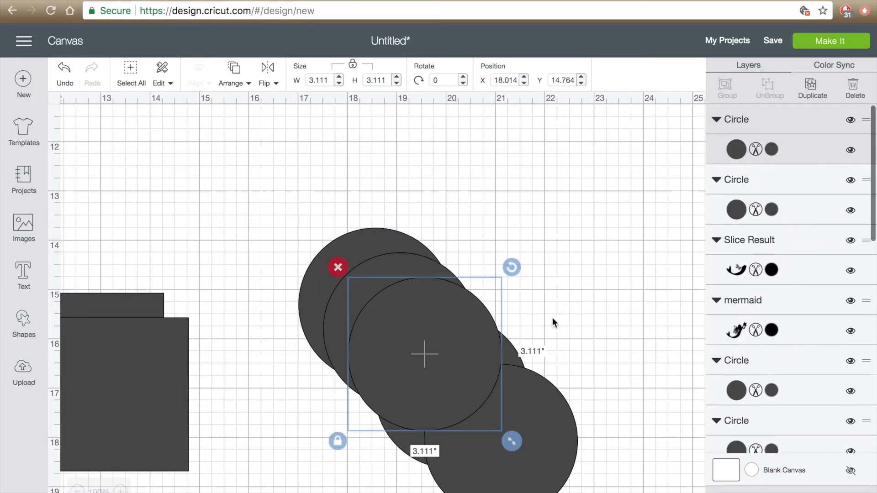
# Move the newest circle copy up over the tail's remaining hair strands to about X 17.125, Y 0.875
pyautogui.moveTo(454, 335); pyautogui.dragTo(410, 103)
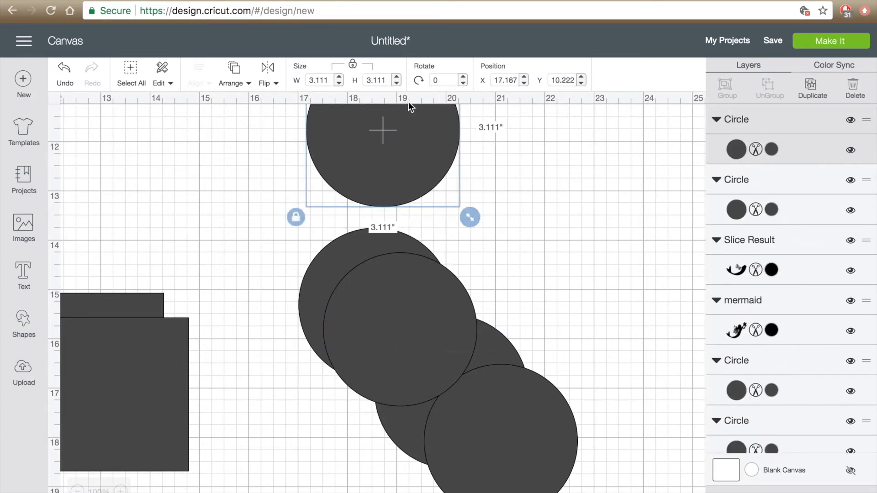
pyautogui.scroll(6, 396, 178)
pyautogui.moveTo(396, 468); pyautogui.dragTo(397, 131)
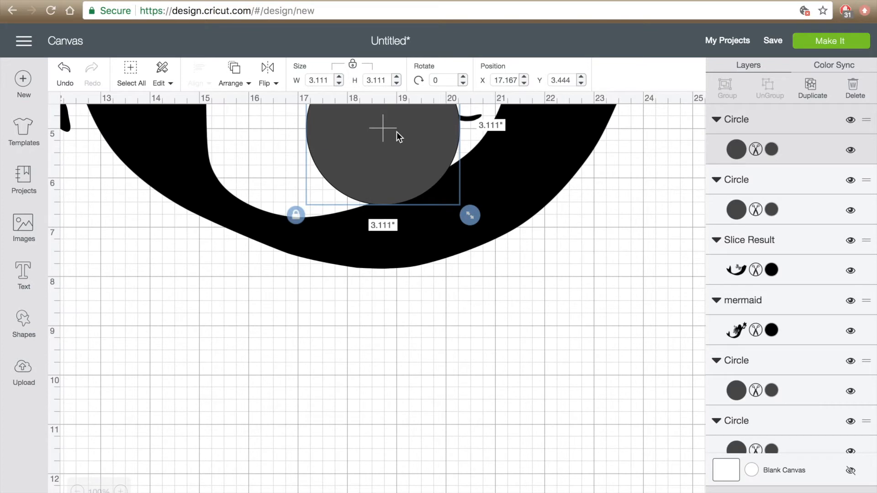
pyautogui.scroll(5, 397, 131)
pyautogui.moveTo(406, 354); pyautogui.dragTo(405, 225)
# Unlock the circle's proportions, stretch it to about 3.917 × 4.709 inches, and place it at about X 17.264, Y 0.931
pyautogui.click(294, 312)
pyautogui.moveTo(468, 312); pyautogui.dragTo(494, 313)
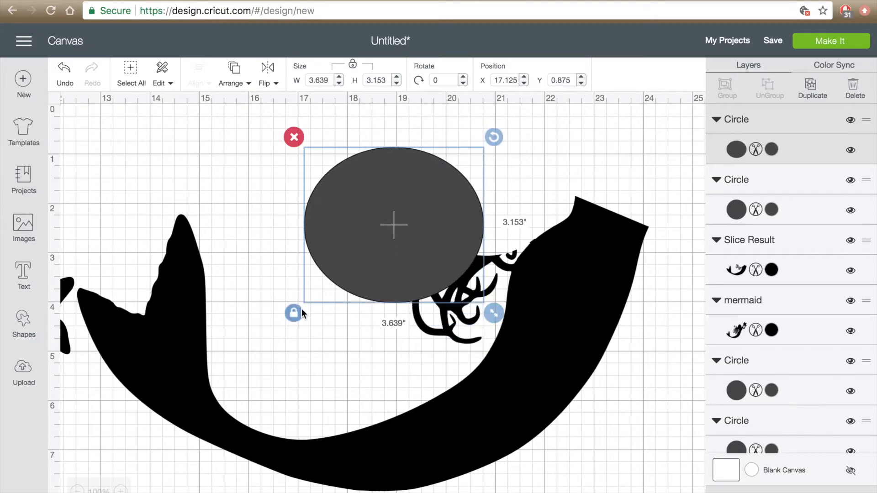
pyautogui.moveTo(498, 315); pyautogui.dragTo(508, 385)
pyautogui.moveTo(421, 284); pyautogui.dragTo(428, 288)
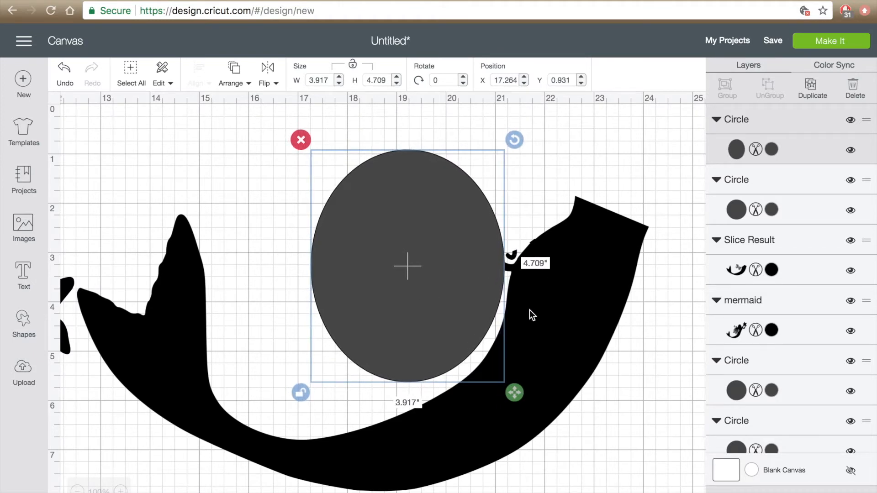
# Slice the oval with the tail, shift the grey hair-shaped piece aside, and delete the leftover grey oval
pyautogui.keyDown('shift'); pyautogui.click(558, 286); pyautogui.keyUp('shift')
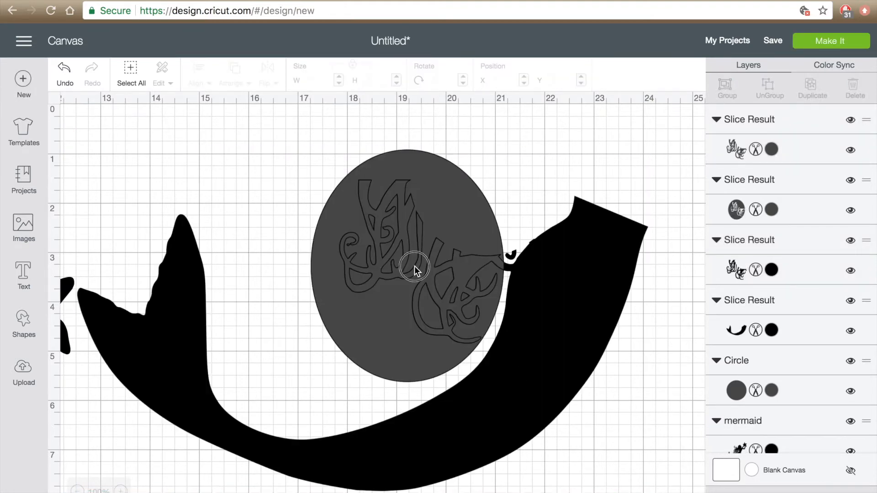
pyautogui.moveTo(415, 266); pyautogui.dragTo(364, 233)
pyautogui.moveTo(503, 172); pyautogui.dragTo(451, 145)
pyautogui.press('Delete')
# Move the tail and both sliced hair pieces together to about X 12.889, Y 0.528
pyautogui.moveTo(421, 182); pyautogui.dragTo(386, 223)
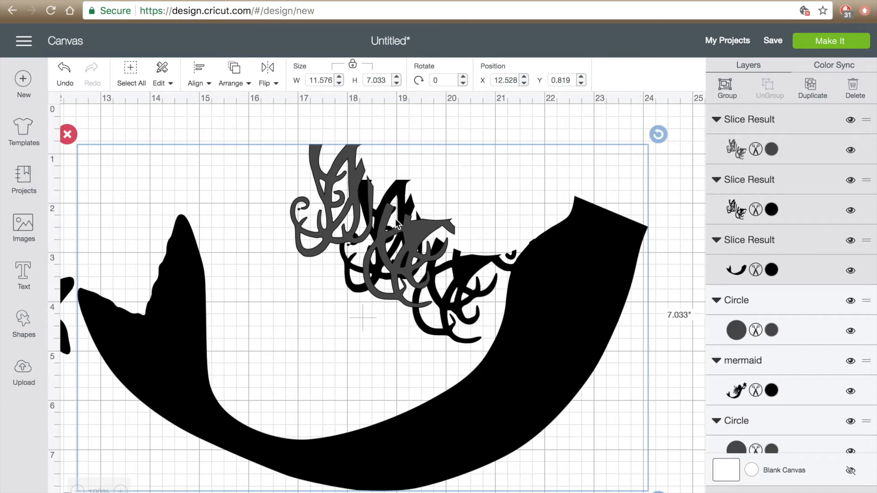
pyautogui.click(383, 136)
pyautogui.moveTo(481, 140); pyautogui.dragTo(385, 270)
pyautogui.moveTo(505, 295); pyautogui.dragTo(520, 276)
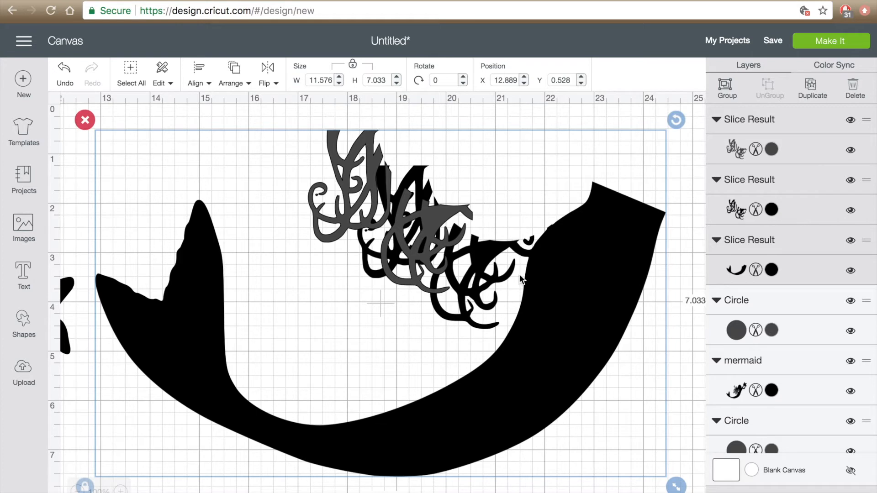
# Delete the grey and black hair pieces and move the tail to about X 13.181, Y 0.926
pyautogui.click(346, 128)
pyautogui.click(352, 149)
pyautogui.moveTo(353, 149); pyautogui.dragTo(383, 198)
pyautogui.press('Delete')
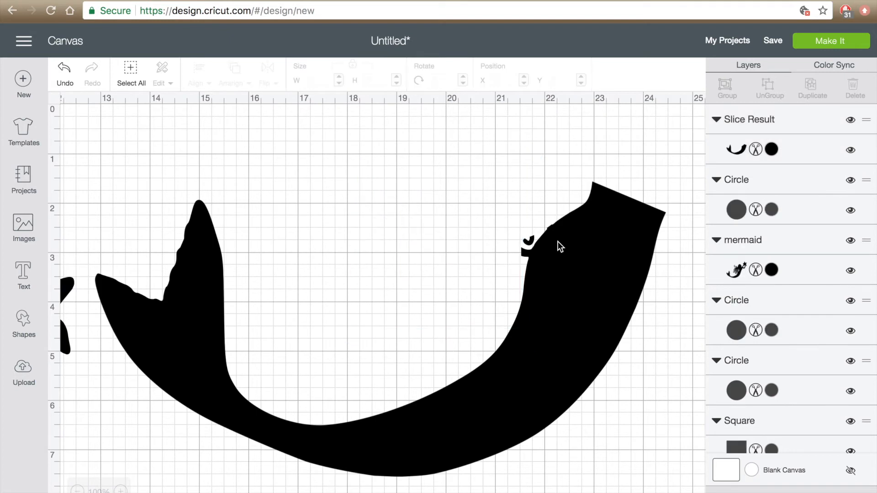
pyautogui.click(569, 228)
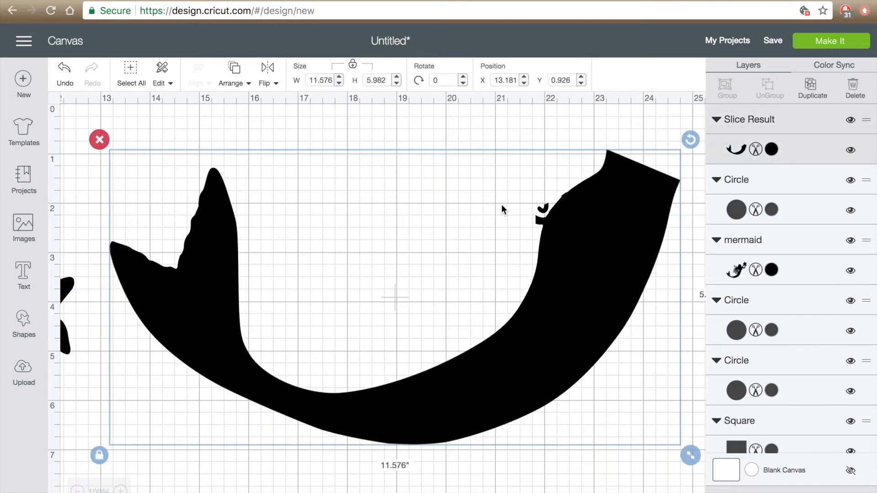
pyautogui.click(498, 118)
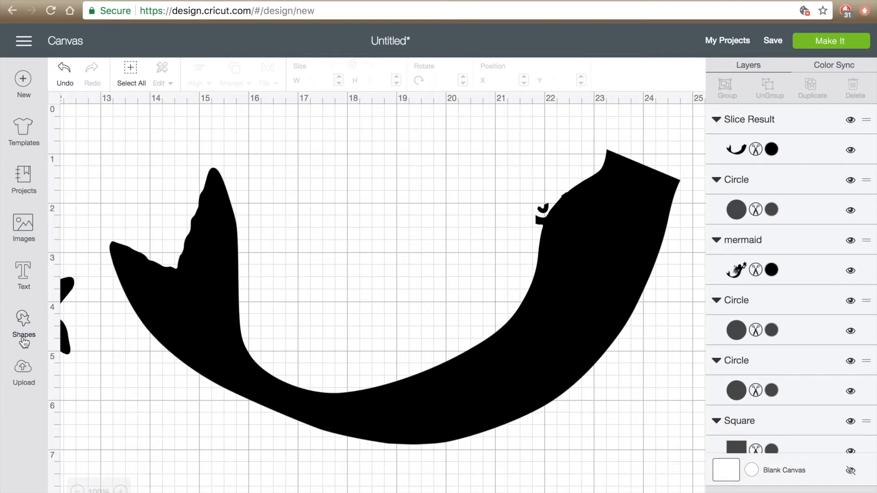
# Move a 3.111-inch grey circle up beside the tail's small hair remnant to about X 18.236, Y 1.222
pyautogui.scroll(-10, 355, 349)
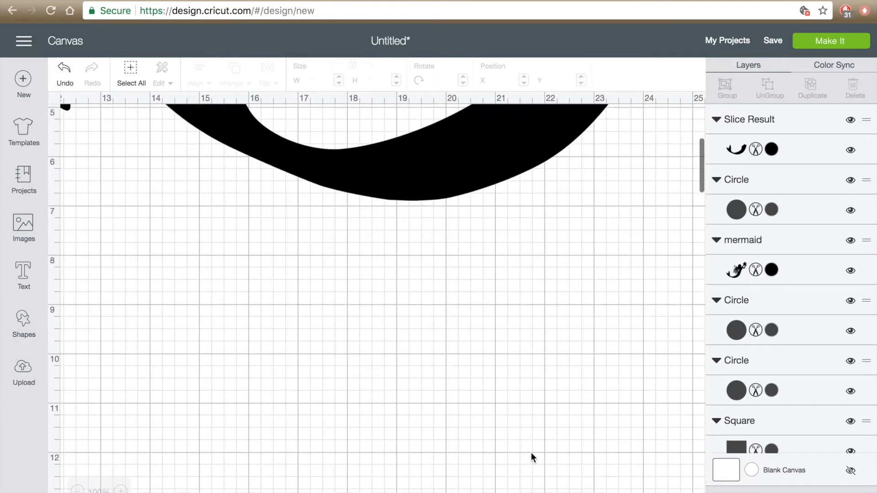
pyautogui.moveTo(526, 440); pyautogui.dragTo(487, 175)
pyautogui.scroll(4, 486, 193)
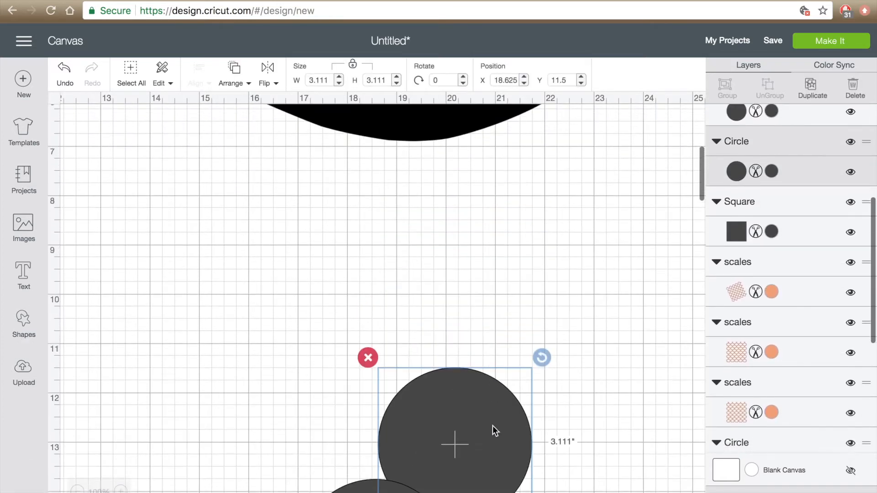
pyautogui.moveTo(494, 421); pyautogui.dragTo(485, 130)
pyautogui.scroll(5, 485, 130)
pyautogui.moveTo(505, 460); pyautogui.dragTo(491, 230)
# Position the tail so its small hair remnant overlaps the 3.111-inch grey circle, and slice the two shapes
pyautogui.moveTo(459, 187); pyautogui.dragTo(417, 237)
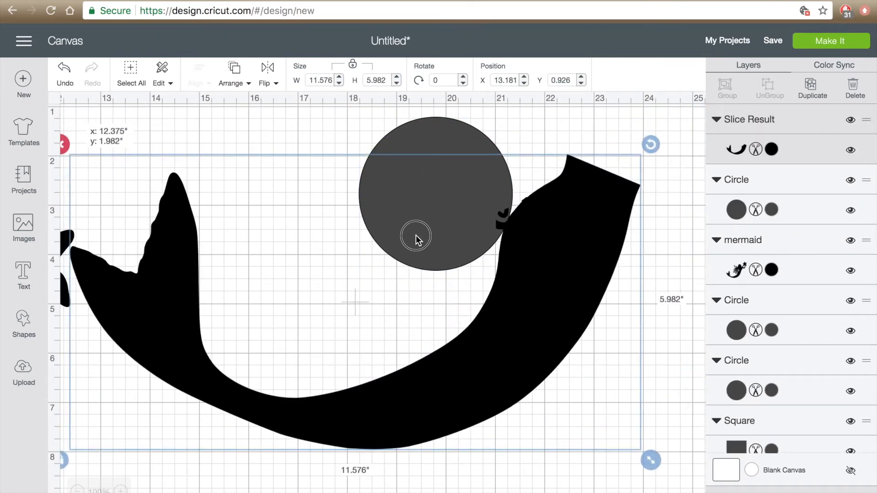
pyautogui.click(490, 146)
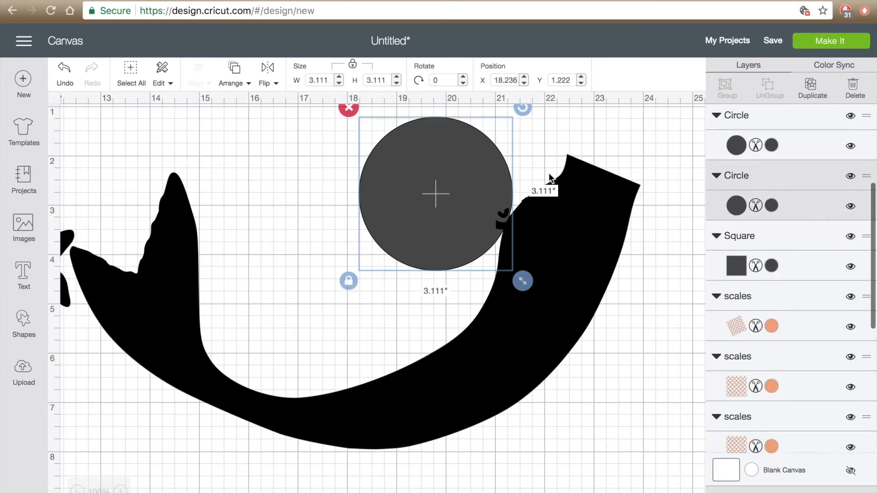
pyautogui.click(563, 197)
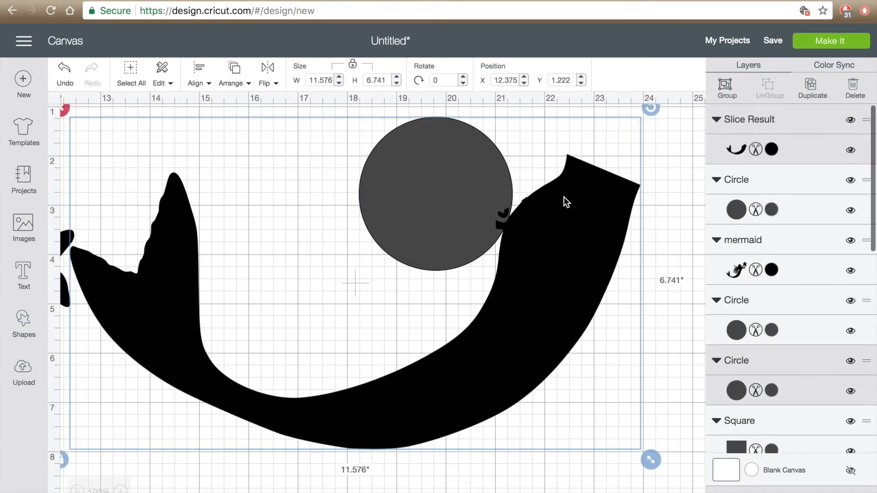
pyautogui.moveTo(562, 211); pyautogui.dragTo(585, 212)
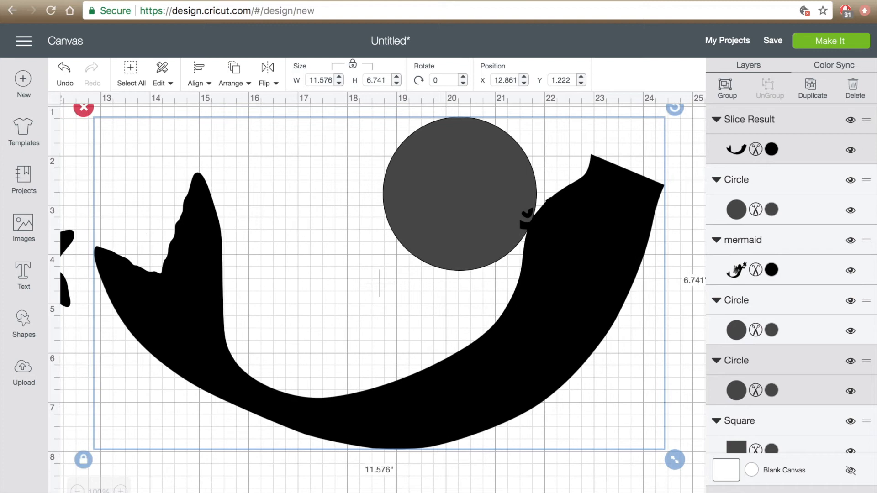
pyautogui.click(723, 491)
# Move the trimmed tail clear to about X 12.5, Y 4.37 and delete the circle and leftover hair pieces
pyautogui.moveTo(537, 224); pyautogui.dragTo(465, 208)
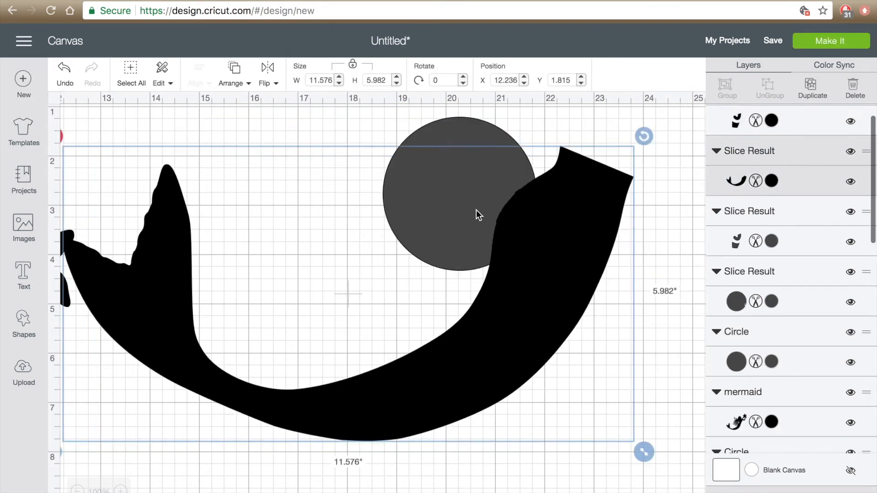
pyautogui.moveTo(557, 267); pyautogui.dragTo(570, 393)
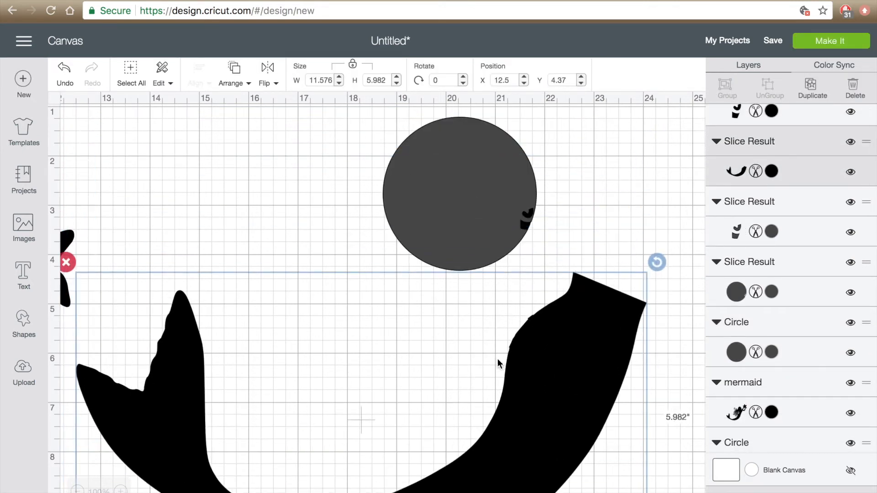
pyautogui.moveTo(561, 142); pyautogui.dragTo(483, 239)
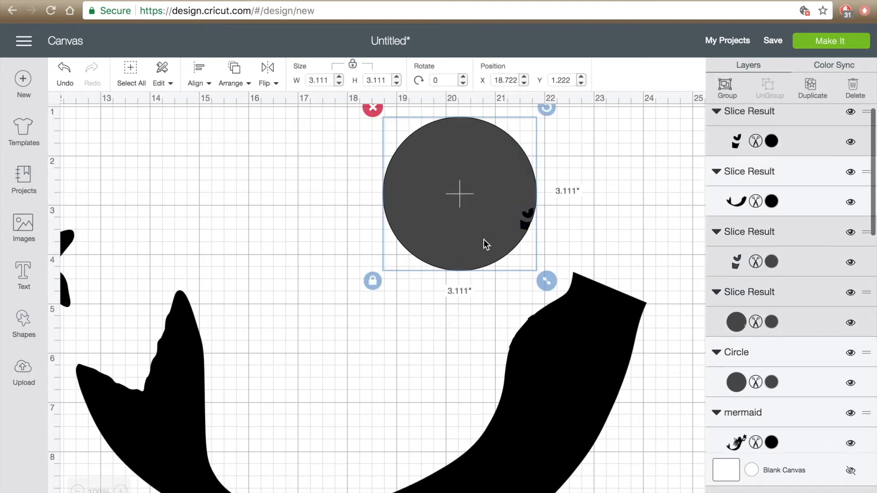
pyautogui.press('Delete')
# Shrink the tail to about 8.062 × 4.166 inches and move it to about X 16.528, Y 2.495
pyautogui.moveTo(612, 398); pyautogui.dragTo(626, 287)
pyautogui.moveTo(673, 466); pyautogui.dragTo(546, 354)
pyautogui.moveTo(379, 274); pyautogui.dragTo(426, 280)
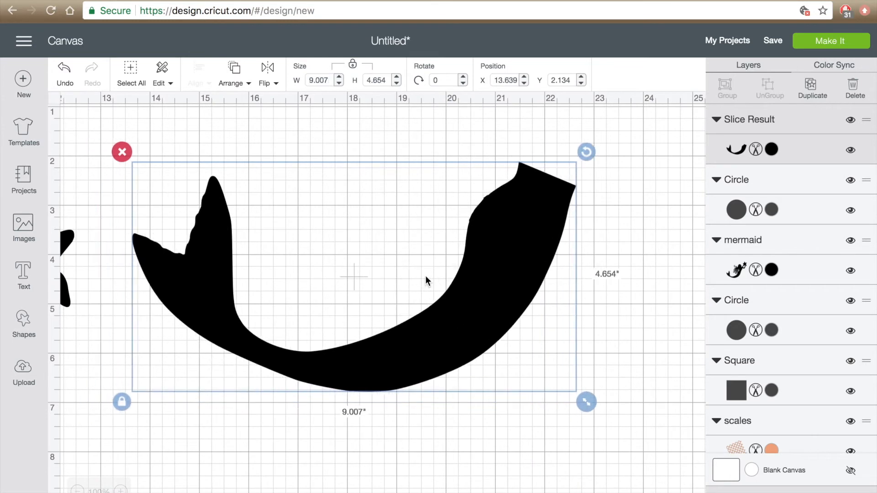
pyautogui.moveTo(587, 402); pyautogui.dragTo(539, 378)
pyautogui.scroll(-3, 349, 352)
pyautogui.hscroll(-3, 348, 352)
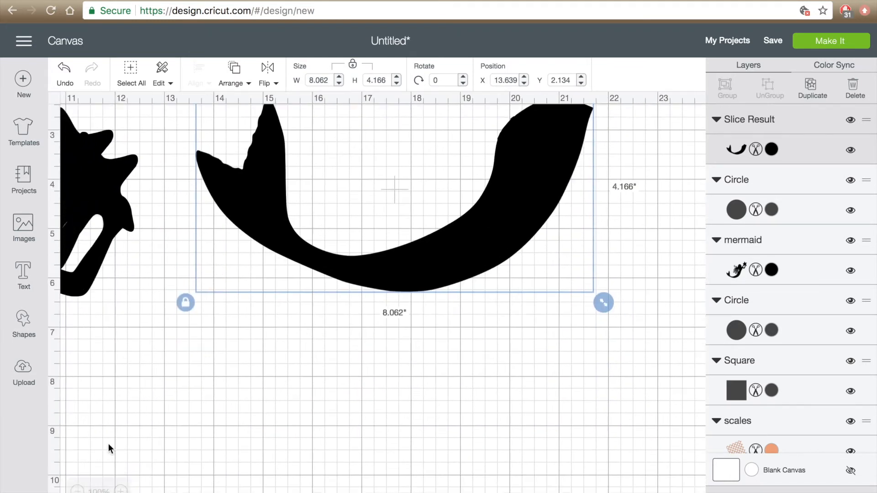
pyautogui.click(78, 490)
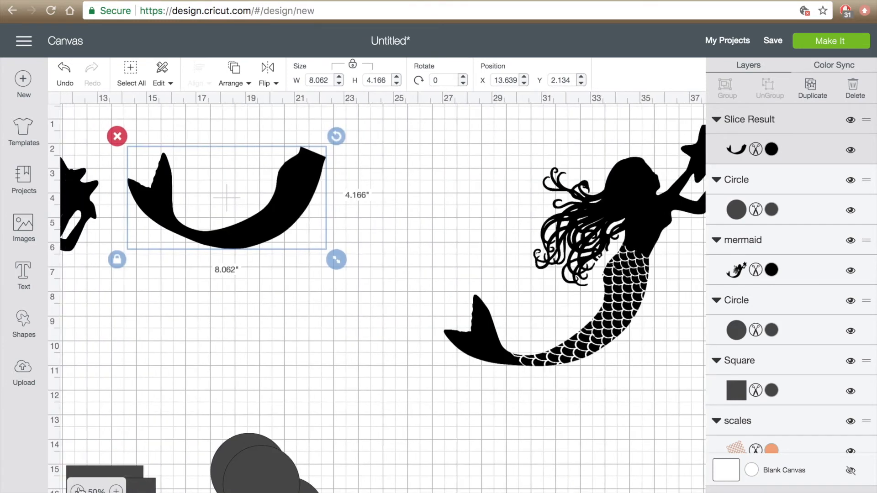
pyautogui.moveTo(259, 197); pyautogui.dragTo(330, 206)
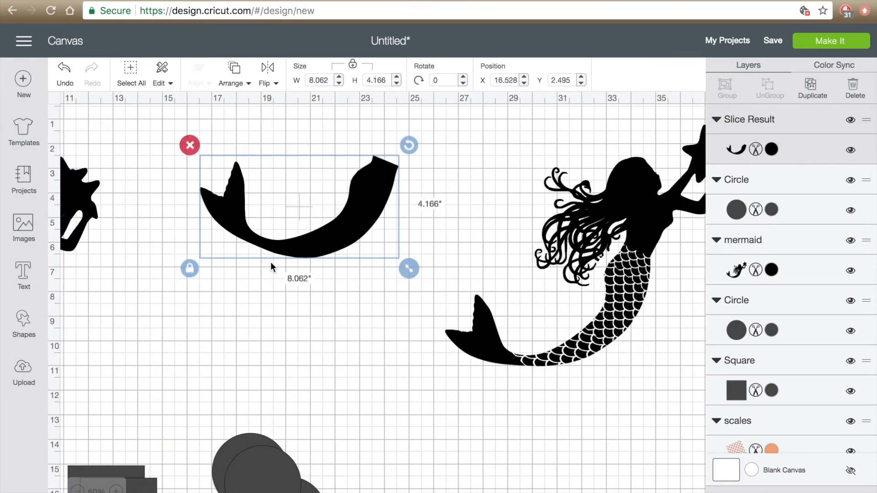
# Move the rotated scales piece from the orange stack onto the tail at about X 17.678, Y 3.595
pyautogui.scroll(-1, 226, 325)
pyautogui.hscroll(-5, 226, 325)
pyautogui.hscroll(-5, 226, 325)
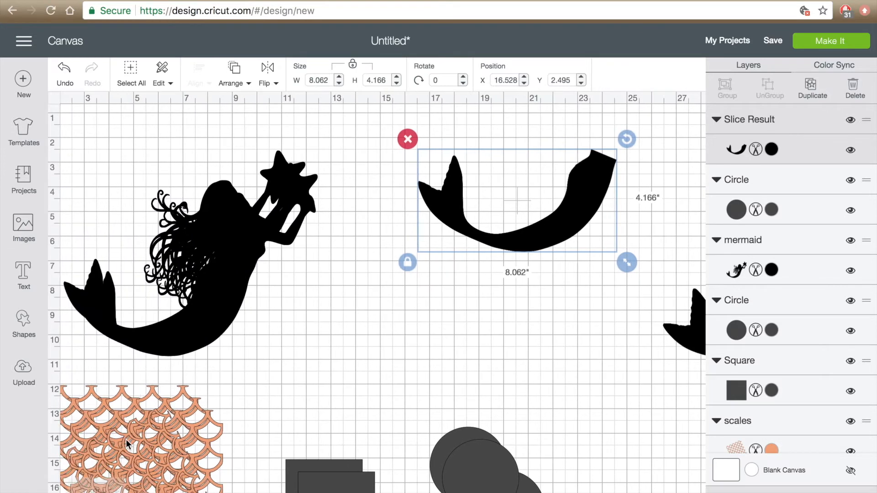
pyautogui.click(142, 430)
pyautogui.moveTo(142, 429); pyautogui.dragTo(508, 208)
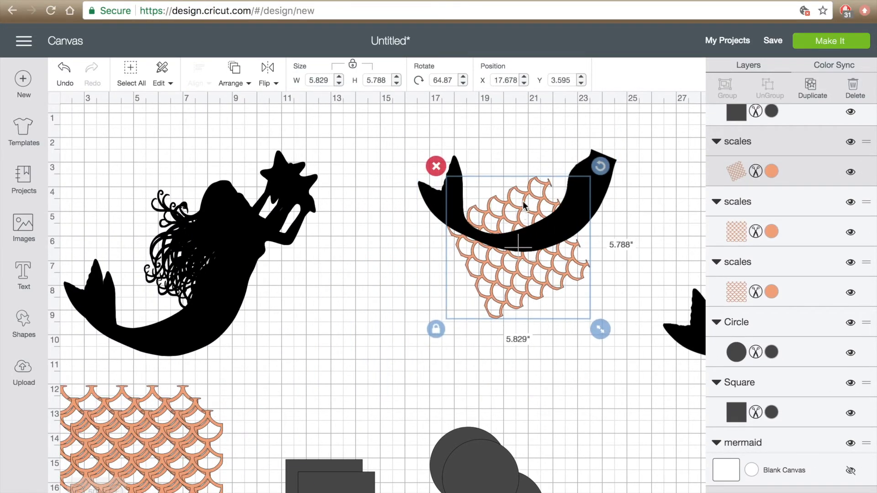
# Recolor the scales piece on the tail black and shift it to about X 18.15, Y 3.651
pyautogui.click(773, 169)
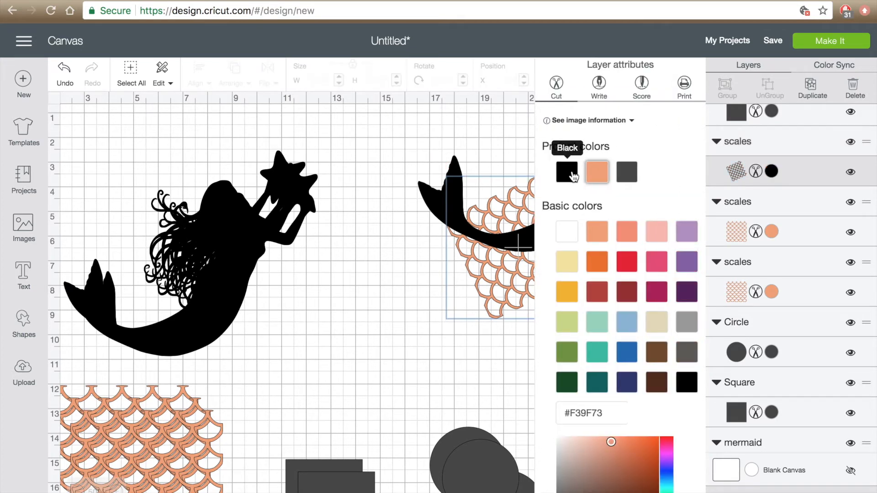
pyautogui.click(567, 171)
pyautogui.click(384, 332)
pyautogui.moveTo(561, 275)
pyautogui.mouseDown()
pyautogui.moveTo(595, 259)
pyautogui.moveTo(609, 191)
pyautogui.moveTo(588, 215)
pyautogui.moveTo(576, 281)
pyautogui.mouseUp()
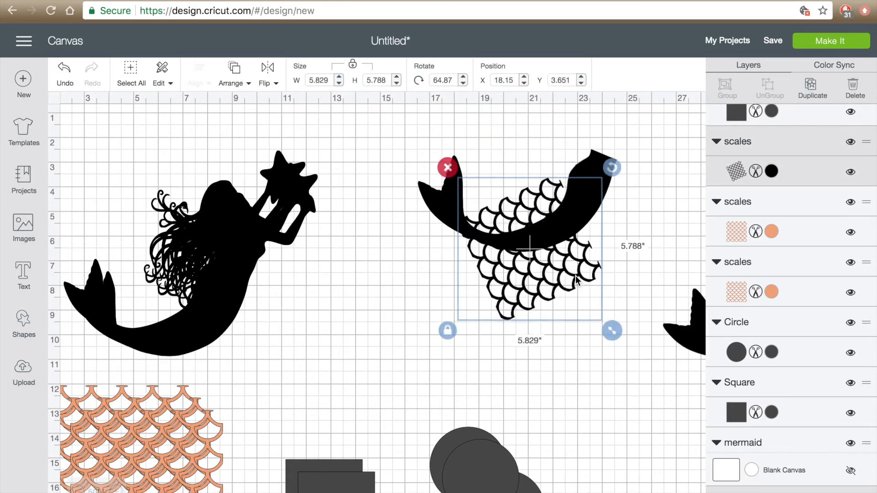
# Recolor the scales piece on the tail orange, #F39F73
pyautogui.click(772, 172)
pyautogui.click(602, 173)
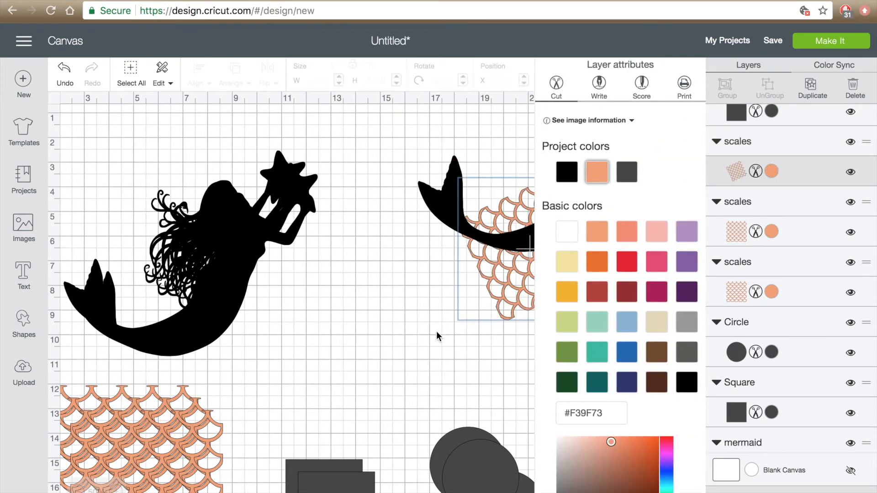
pyautogui.click(446, 335)
# Move the tail to about X 15.278, Y 2.995 and send it behind the scales
pyautogui.moveTo(589, 185); pyautogui.dragTo(558, 196)
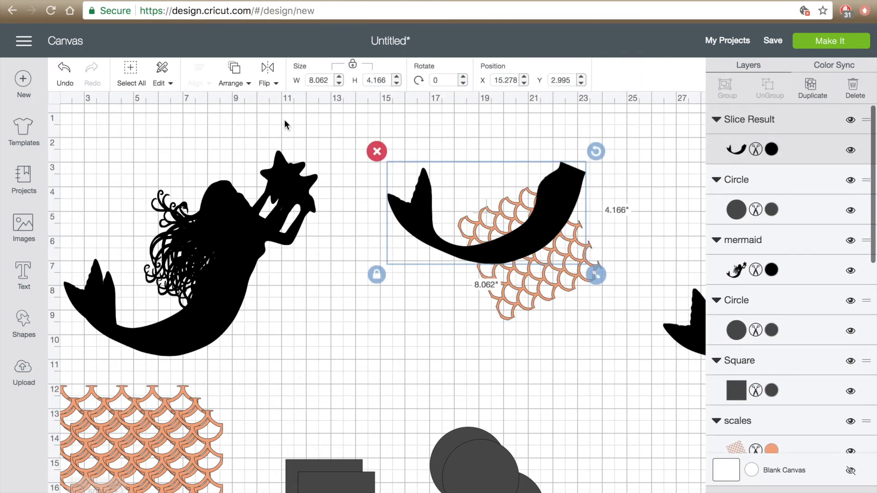
pyautogui.click(234, 81)
pyautogui.click(231, 107)
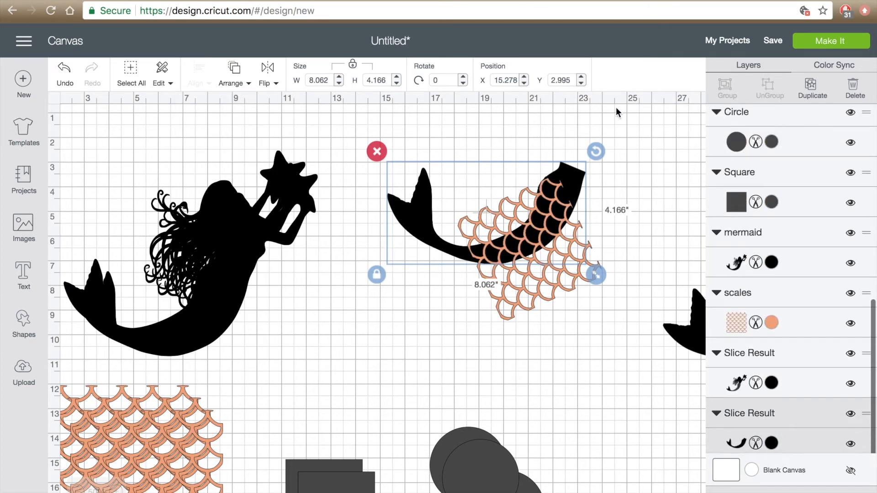
# Rotate the tail upright and fit the scales over it at 359.06° rotation, about 3.773 × 6.941 inches, near X 17.485, Y 3.571
pyautogui.moveTo(596, 154); pyautogui.dragTo(470, 237)
pyautogui.moveTo(591, 251); pyautogui.dragTo(557, 314)
pyautogui.moveTo(575, 225); pyautogui.dragTo(446, 199)
pyautogui.moveTo(501, 281); pyautogui.dragTo(479, 207)
pyautogui.moveTo(533, 303); pyautogui.dragTo(514, 361)
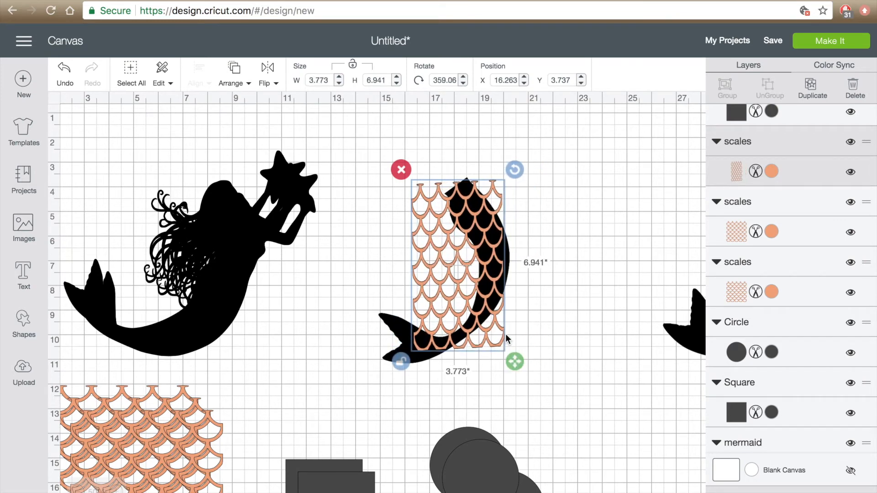
pyautogui.moveTo(495, 324); pyautogui.dragTo(526, 321)
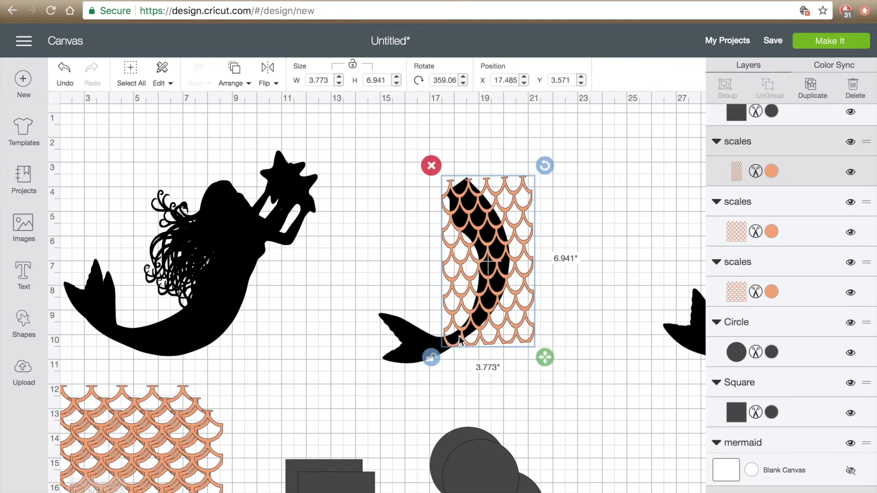
# Slice the scales pattern out of the tail and move the scaled tail to about X 11.771, Y 3.332
pyautogui.moveTo(615, 196); pyautogui.dragTo(464, 294)
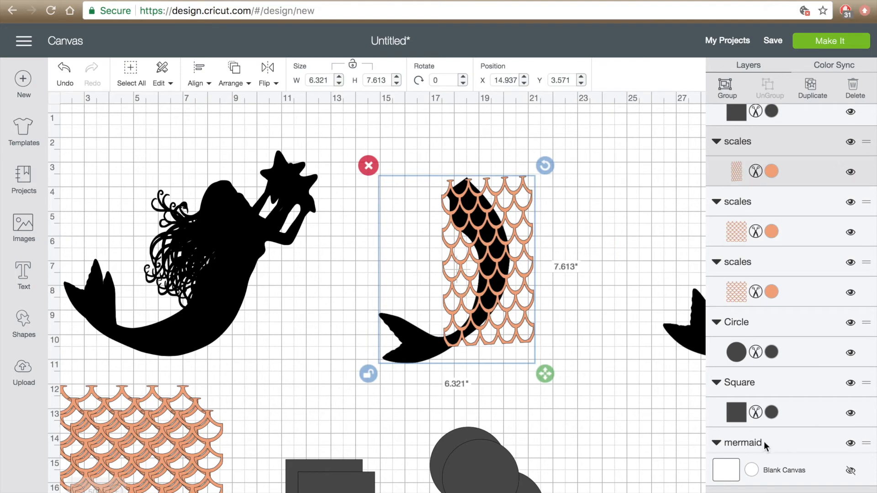
pyautogui.click(517, 269)
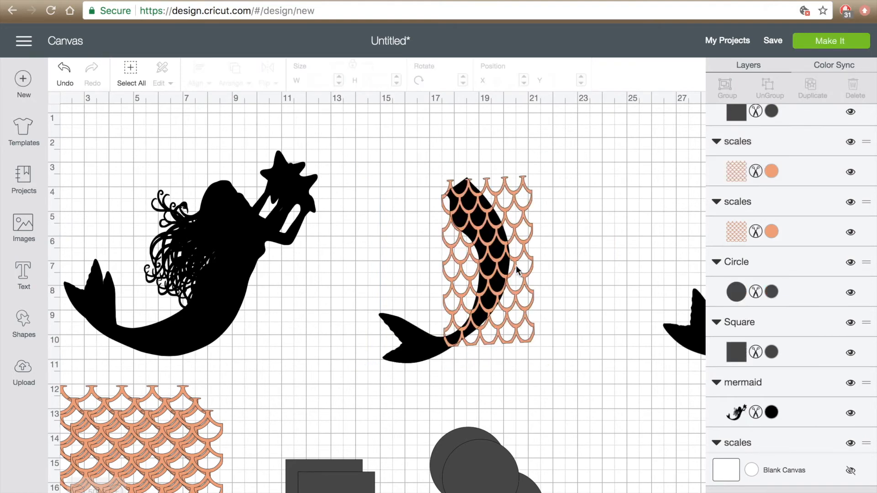
pyautogui.moveTo(438, 348); pyautogui.dragTo(360, 341)
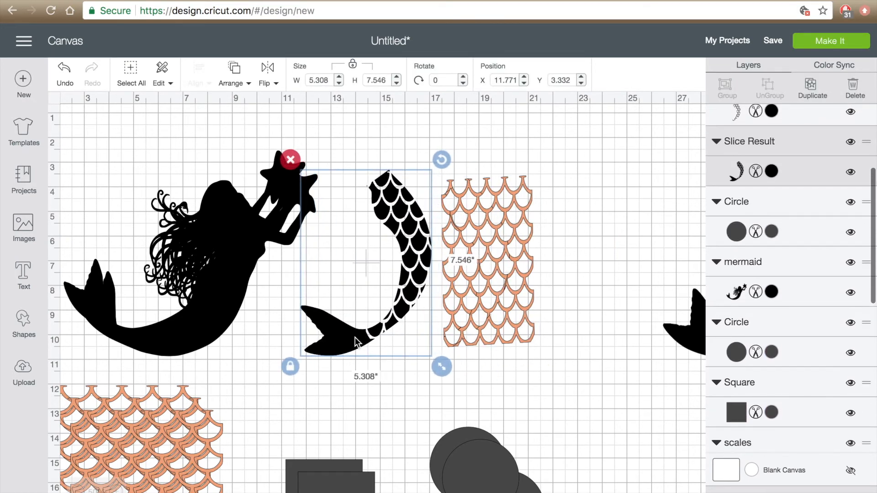
# Pull the tail-shaped orange scale strip out of the leftovers to about X 23.191, Y 5.893, and nudge the scaled tail away
pyautogui.moveTo(503, 189); pyautogui.dragTo(543, 209)
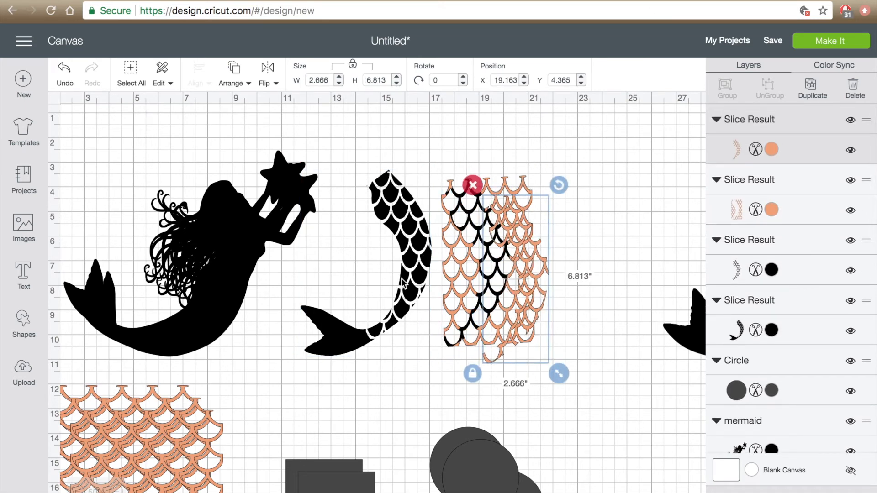
pyautogui.click(414, 207)
pyautogui.moveTo(440, 157); pyautogui.dragTo(398, 201)
pyautogui.click(575, 188)
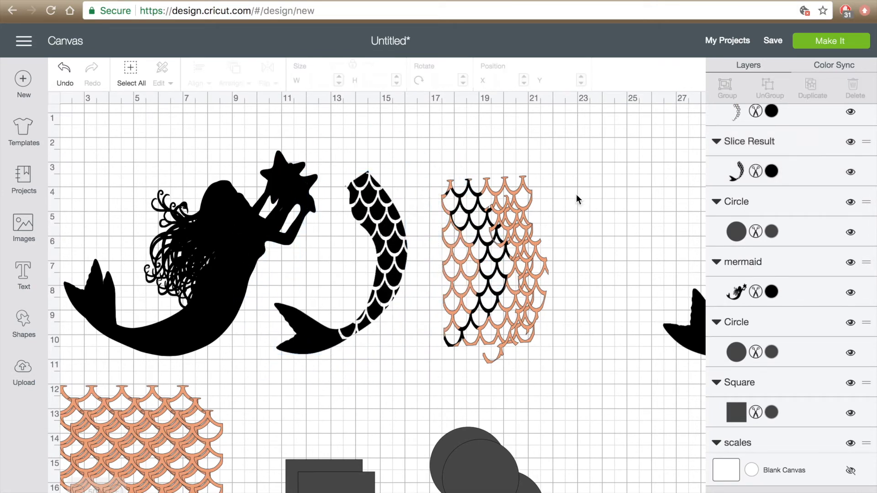
pyautogui.hscroll(1, 566, 270)
pyautogui.hscroll(5, 565, 271)
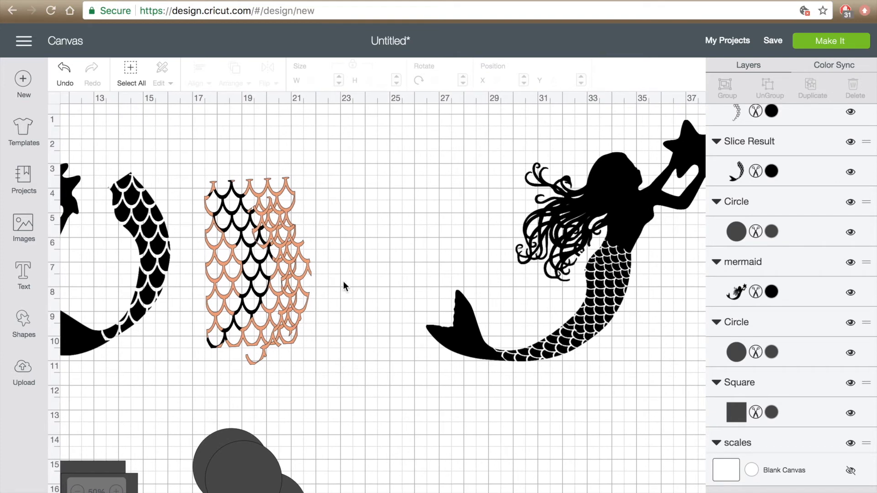
pyautogui.click(281, 281)
pyautogui.moveTo(281, 281); pyautogui.dragTo(378, 318)
pyautogui.moveTo(378, 319); pyautogui.dragTo(377, 318)
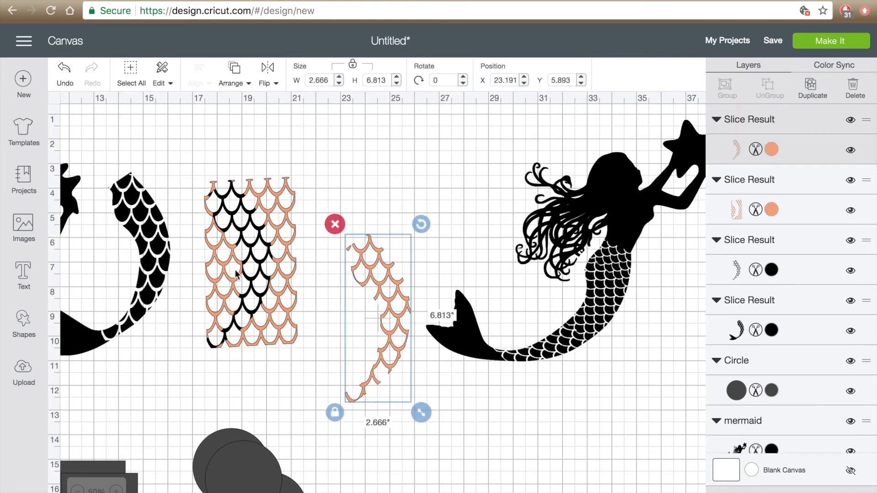
# Bring an uncut 6.167-inch scales square from the orange stack up beside the scaled tail at about X 11.694, Y 5.694
pyautogui.scroll(-10, 257, 377)
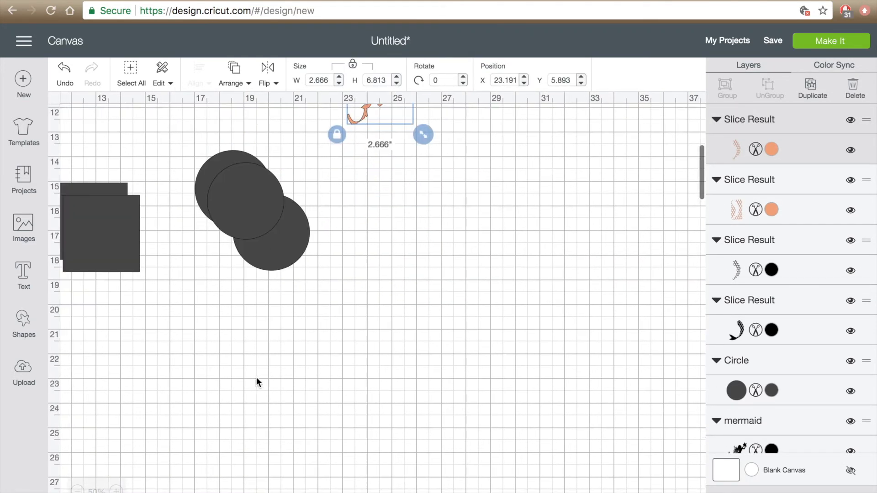
pyautogui.hscroll(-6, 256, 376)
pyautogui.moveTo(122, 162); pyautogui.dragTo(515, 235)
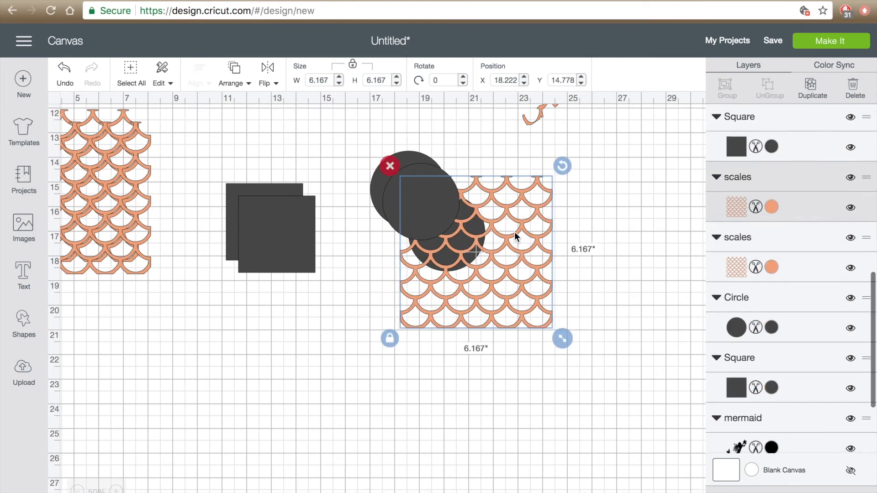
pyautogui.scroll(8, 502, 297)
pyautogui.moveTo(509, 409); pyautogui.dragTo(349, 183)
# Shift the scales square off the tail to about X 15.972, Y 5.278, and lower and rotate the scaled tail clockwise
pyautogui.click(323, 290)
pyautogui.moveTo(322, 292); pyautogui.dragTo(315, 337)
pyautogui.moveTo(371, 213); pyautogui.dragTo(476, 203)
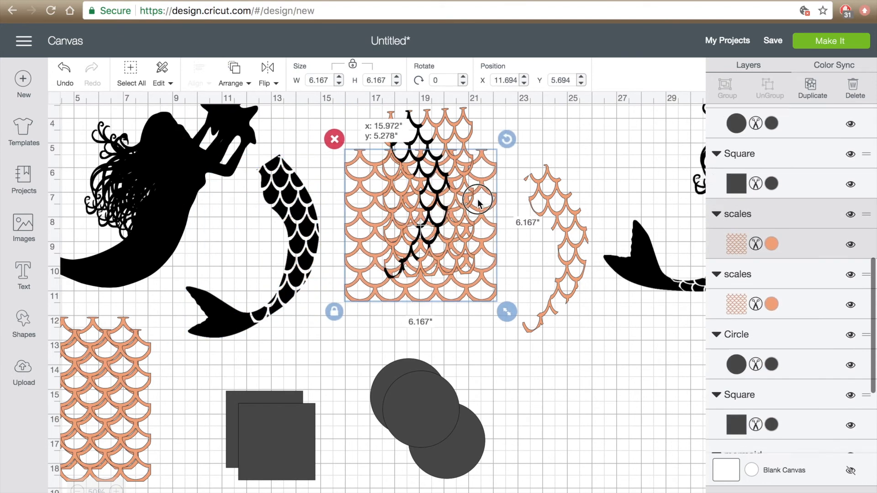
pyautogui.click(292, 196)
pyautogui.moveTo(323, 145); pyautogui.dragTo(333, 160)
# Delete the sliced scale leftovers, the scales square beside the tail and the tail-shaped orange strip
pyautogui.click(438, 198)
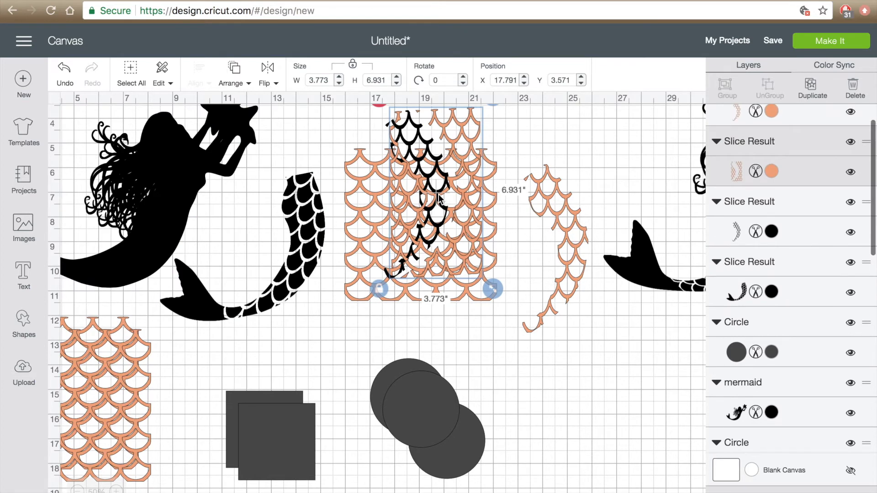
pyautogui.click(438, 199)
pyautogui.press('Delete')
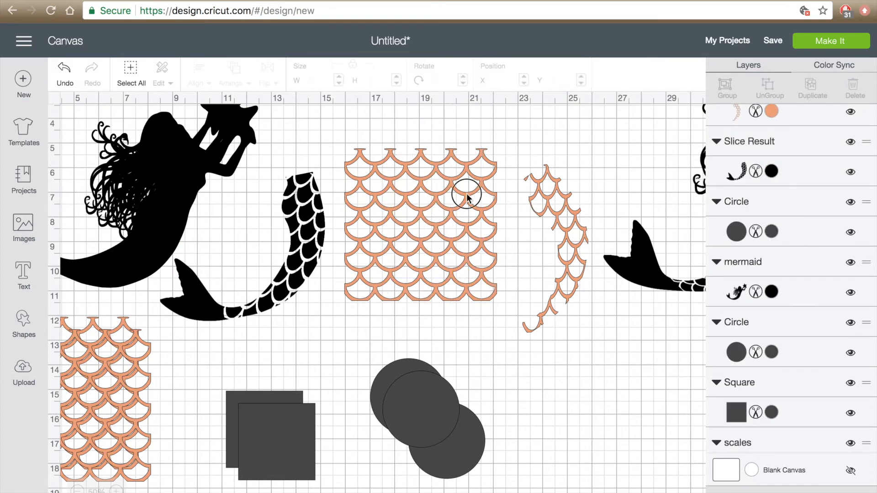
pyautogui.click(465, 194)
pyautogui.press('Delete')
pyautogui.moveTo(567, 264); pyautogui.dragTo(481, 254)
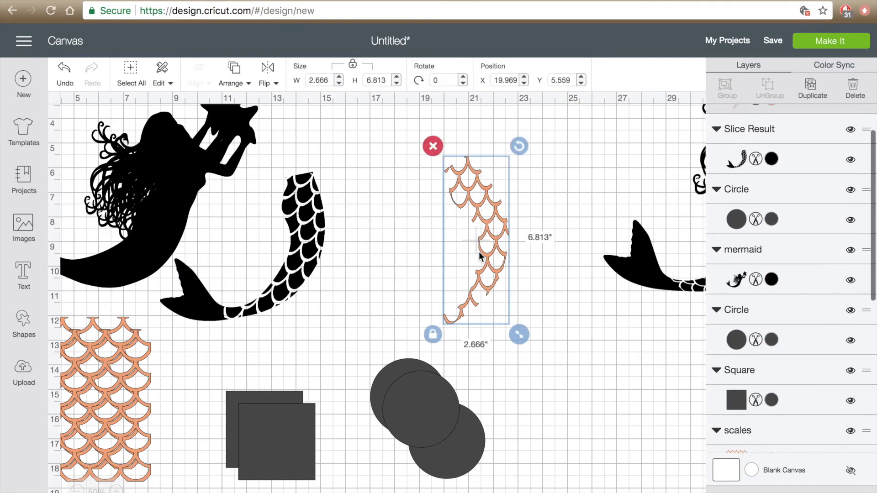
pyautogui.click(508, 253)
pyautogui.click(494, 254)
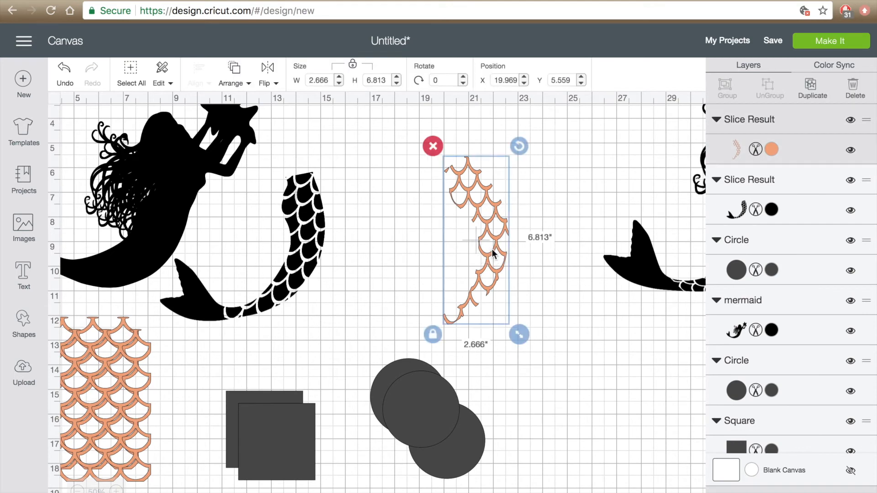
pyautogui.press('Delete')
# Move and rotate the scaled tail in the open space, and place the finished scaled mermaid over it at about X 16.361, Y 3.111
pyautogui.moveTo(298, 237); pyautogui.dragTo(446, 232)
pyautogui.moveTo(482, 157); pyautogui.dragTo(515, 232)
pyautogui.moveTo(657, 277); pyautogui.dragTo(407, 324)
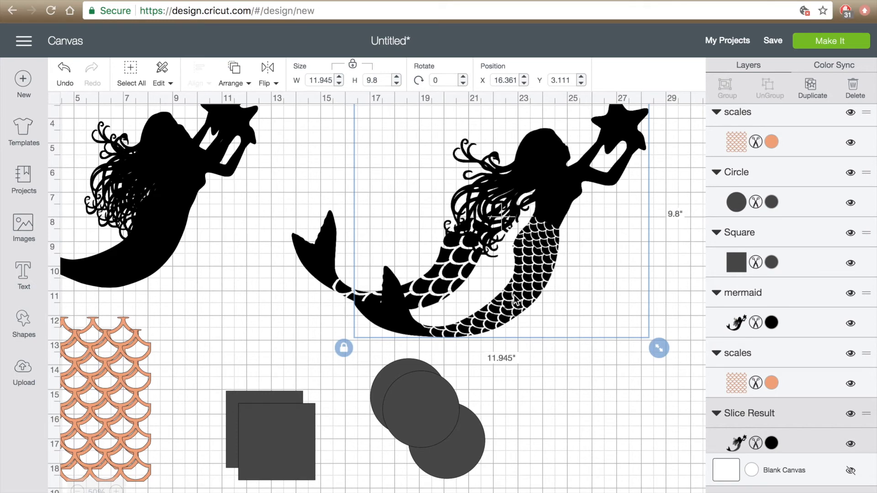
# Clear the open space by moving the finished scaled mermaid and the loose scaled tail to about X 23, with the tail below the mermaid
pyautogui.moveTo(419, 295); pyautogui.dragTo(548, 361)
pyautogui.moveTo(623, 262)
pyautogui.mouseDown()
pyautogui.moveTo(581, 230)
pyautogui.moveTo(615, 276)
pyautogui.mouseUp()
pyautogui.moveTo(576, 331); pyautogui.dragTo(383, 239)
pyautogui.moveTo(568, 238); pyautogui.dragTo(722, 275)
pyautogui.click(386, 233)
pyautogui.moveTo(387, 233); pyautogui.dragTo(468, 319)
pyautogui.moveTo(439, 345); pyautogui.dragTo(622, 481)
pyautogui.moveTo(646, 434); pyautogui.dragTo(676, 446)
# Bring a plain mermaid copy into the open space and enlarge it to about 12.526 by 10.009 inches at about X 10.389, Y 2.944
pyautogui.moveTo(179, 173); pyautogui.dragTo(383, 201)
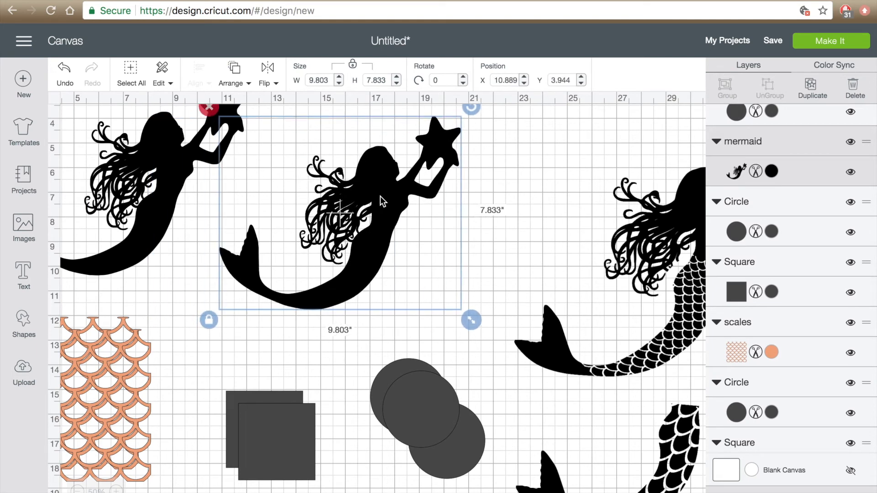
pyautogui.moveTo(471, 319); pyautogui.dragTo(539, 374)
pyautogui.moveTo(422, 234); pyautogui.dragTo(409, 209)
# Place a 3.111-inch circle over the mermaid's upper tail at about X 17.125, Y 8.569, and slice it out of the mermaid
pyautogui.moveTo(427, 431); pyautogui.dragTo(396, 280)
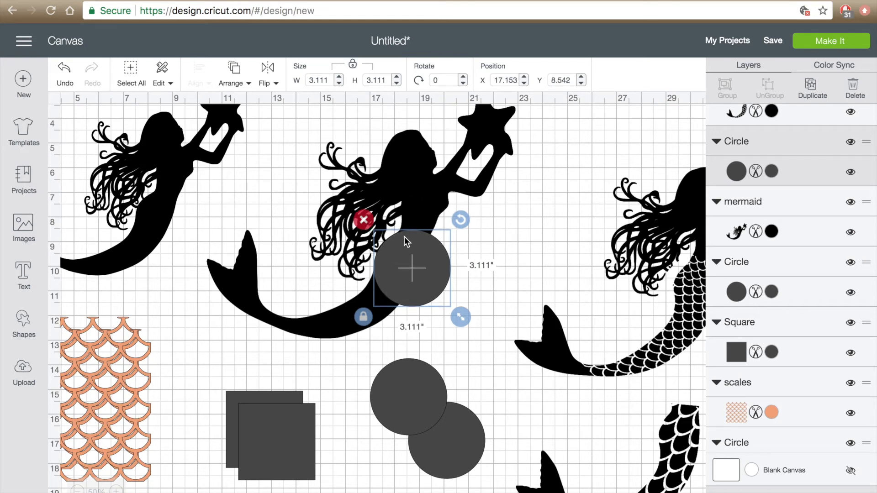
pyautogui.moveTo(404, 237); pyautogui.dragTo(407, 250)
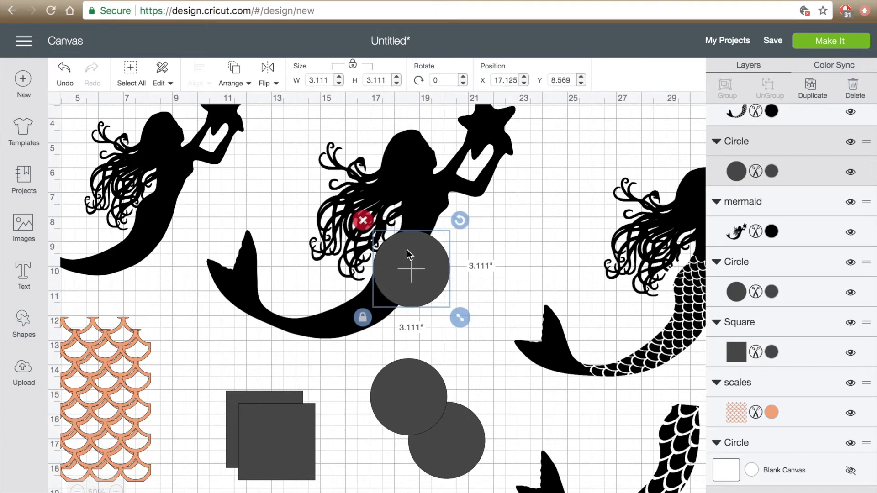
pyautogui.click(378, 254)
pyautogui.click(495, 226)
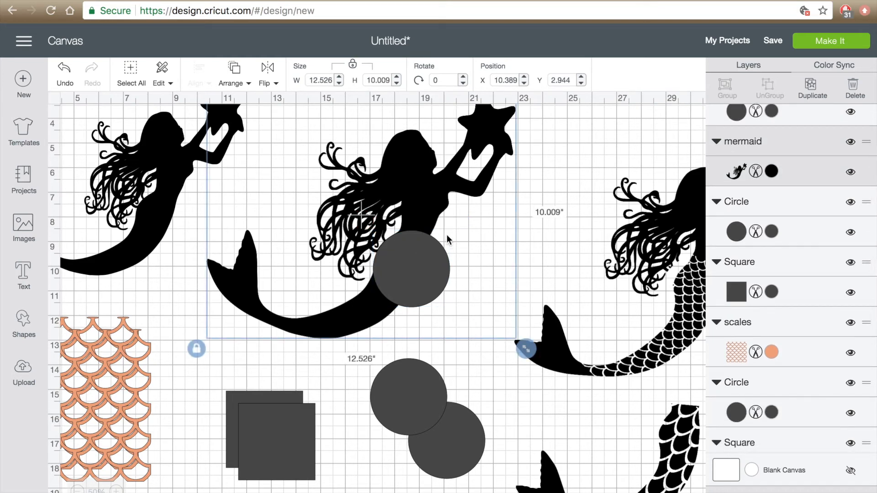
pyautogui.click(427, 272)
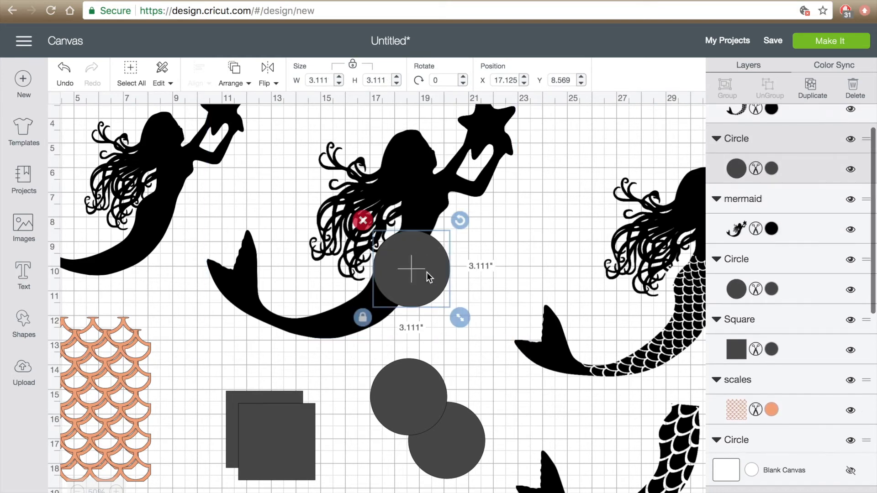
pyautogui.click(419, 198)
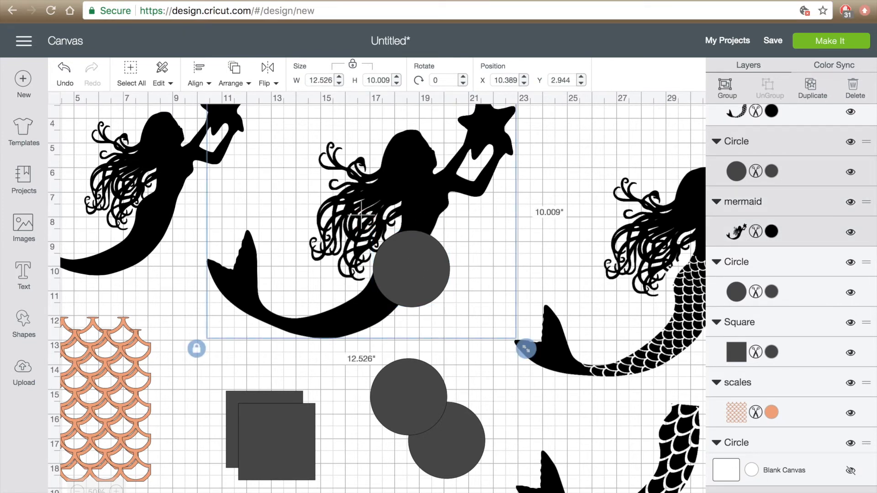
pyautogui.click(729, 492)
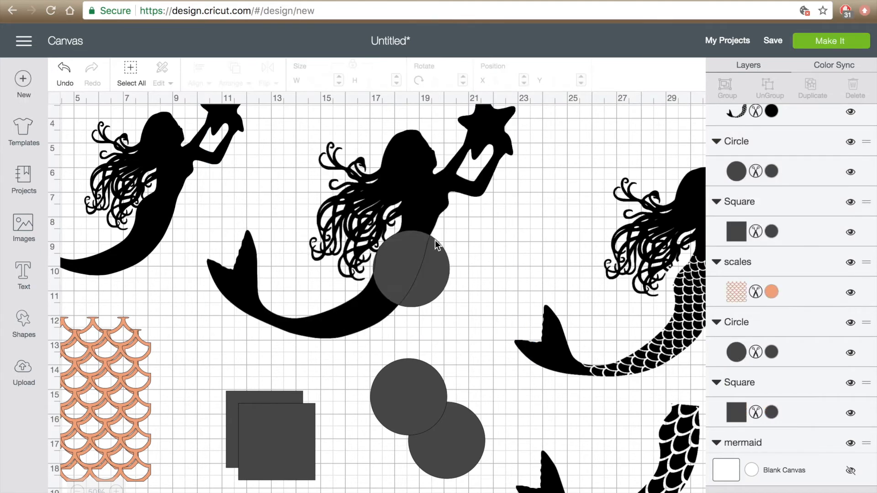
# Shift the sliced mermaid off the circle area and delete the cut circle pieces and the cut-out tail piece
pyautogui.moveTo(416, 206); pyautogui.dragTo(400, 180)
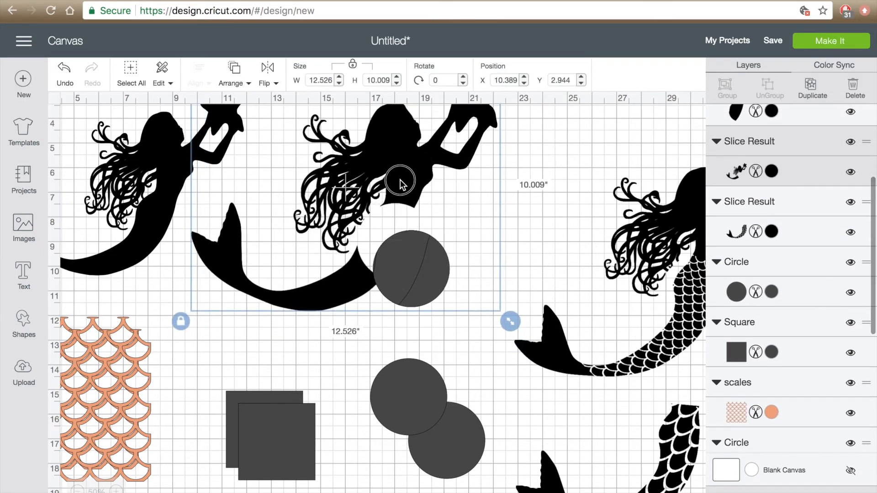
pyautogui.moveTo(422, 281); pyautogui.dragTo(428, 278)
pyautogui.press('Delete')
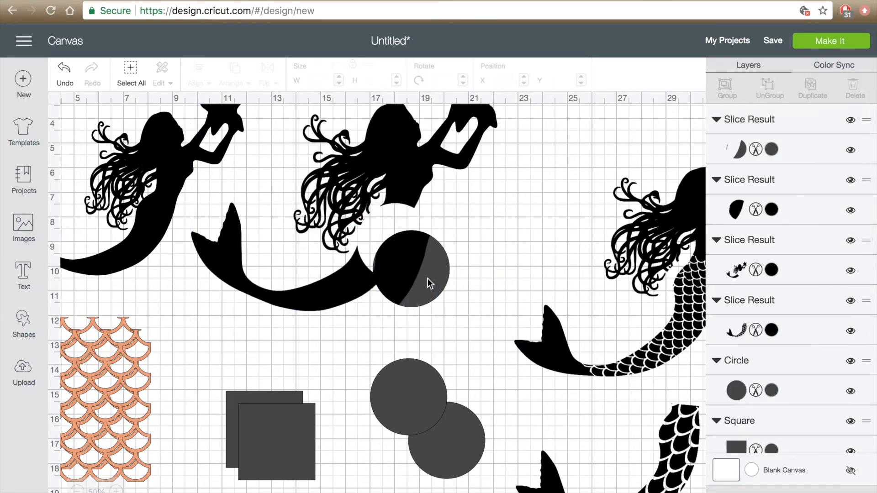
pyautogui.click(428, 278)
pyautogui.press('Delete')
pyautogui.click(401, 270)
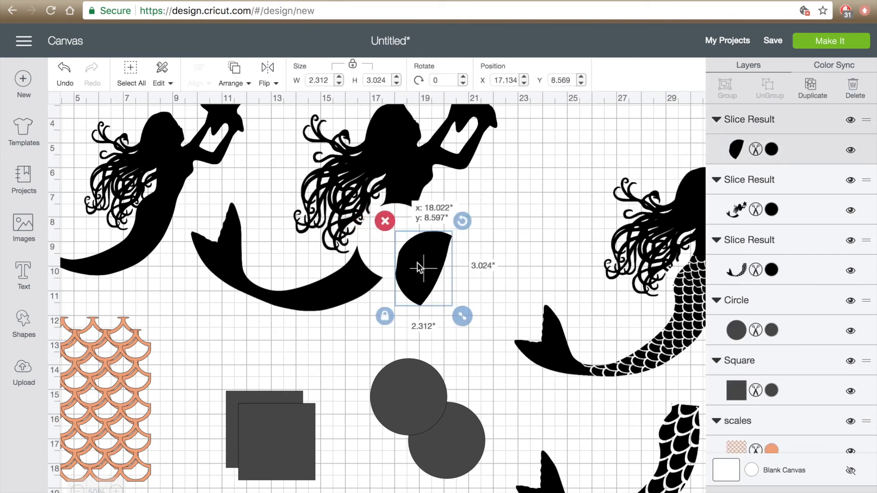
pyautogui.press('Delete')
# Move the sliced mermaid into open space and cover its tail fin with an unlocked square stretched to about 4.167 by 5.778 inches
pyautogui.moveTo(346, 277); pyautogui.dragTo(416, 294)
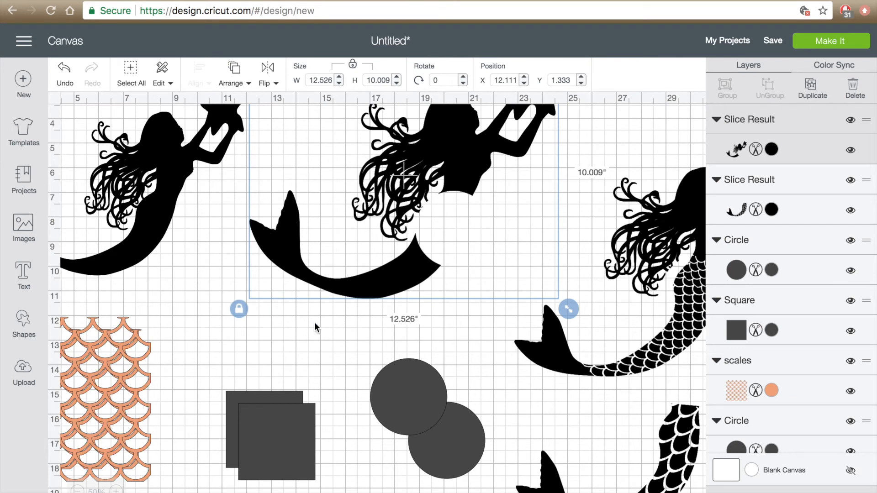
pyautogui.moveTo(257, 432); pyautogui.dragTo(262, 236)
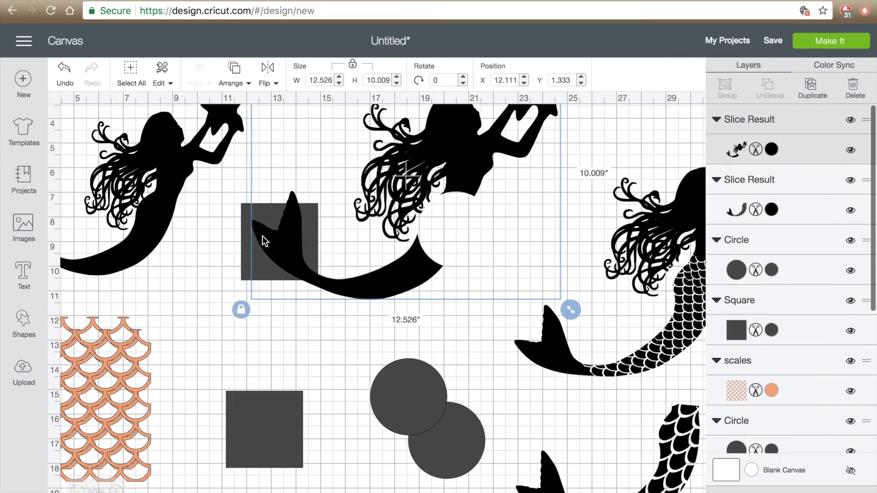
pyautogui.click(241, 267)
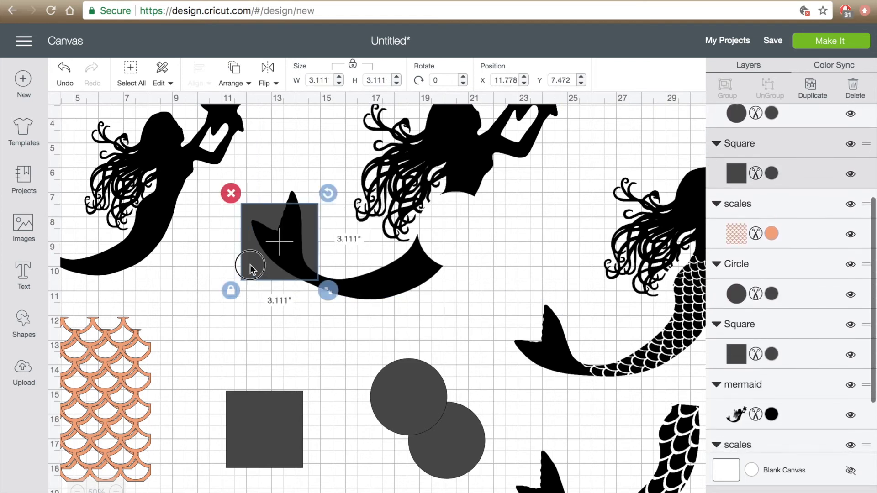
pyautogui.moveTo(250, 266); pyautogui.dragTo(247, 256)
pyautogui.click(225, 278)
pyautogui.moveTo(328, 277); pyautogui.dragTo(353, 343)
pyautogui.moveTo(318, 314); pyautogui.dragTo(318, 308)
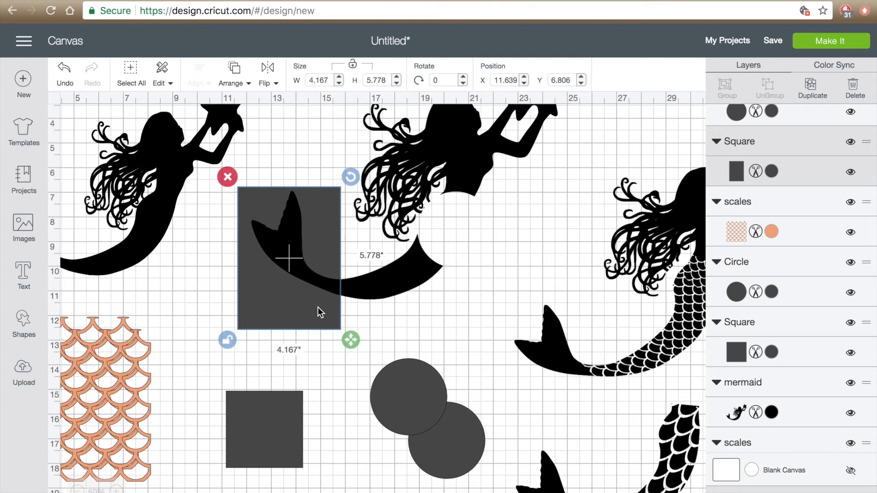
# Slice the tail fin off the mermaid with the rectangle, delete the cut pieces and reposition the remaining mermaid
pyautogui.keyDown('shift'); pyautogui.click(410, 266); pyautogui.keyUp('shift')
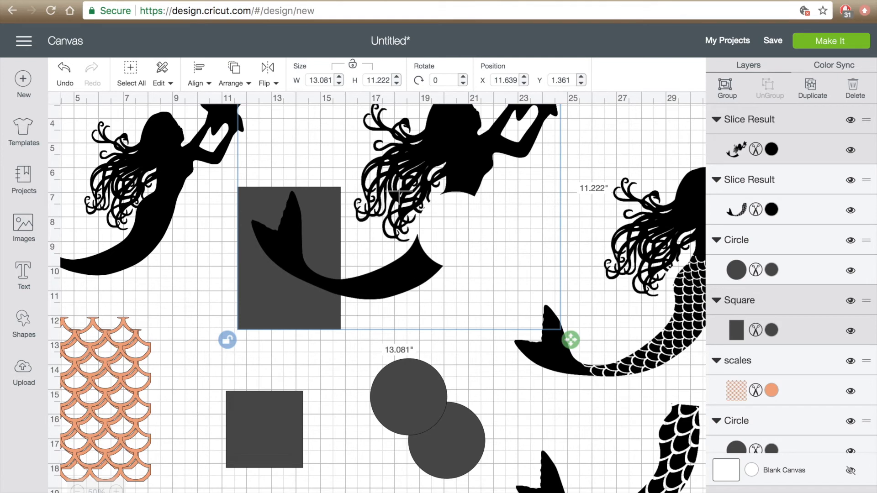
pyautogui.click(724, 492)
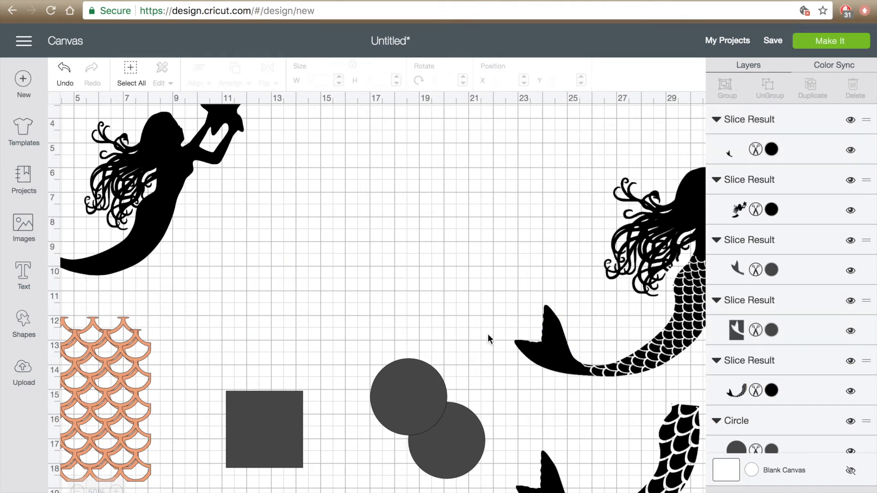
pyautogui.moveTo(389, 281); pyautogui.dragTo(434, 275)
pyautogui.click(302, 235)
pyautogui.moveTo(333, 155); pyautogui.dragTo(276, 285)
pyautogui.press('Delete')
pyautogui.moveTo(430, 271); pyautogui.dragTo(343, 277)
# Place the other square at the cut end of the leftover tail and send the mermaid to the back so the square lies above it
pyautogui.moveTo(277, 429); pyautogui.dragTo(330, 301)
pyautogui.click(269, 353)
pyautogui.moveTo(366, 255); pyautogui.dragTo(370, 262)
pyautogui.click(241, 72)
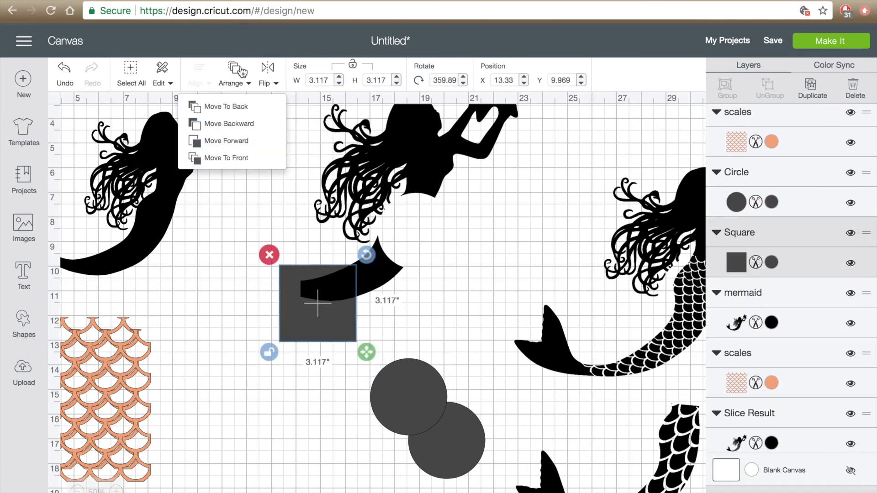
pyautogui.click(231, 110)
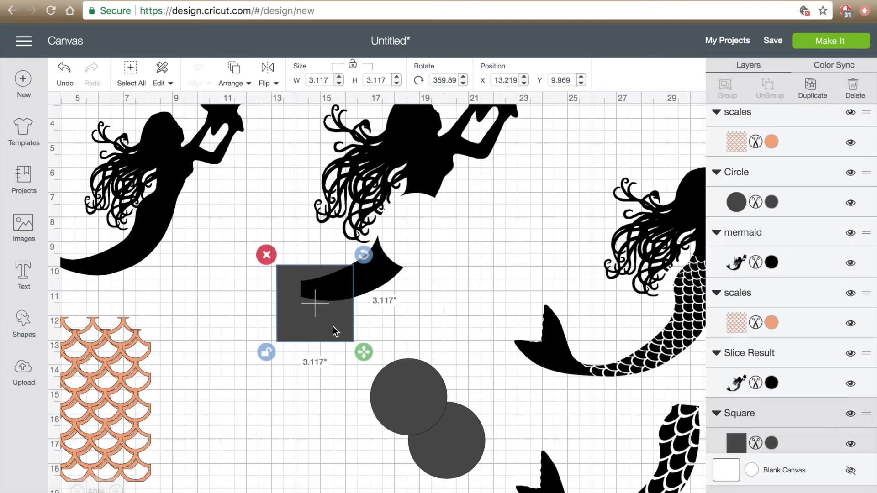
pyautogui.click(399, 246)
pyautogui.click(247, 84)
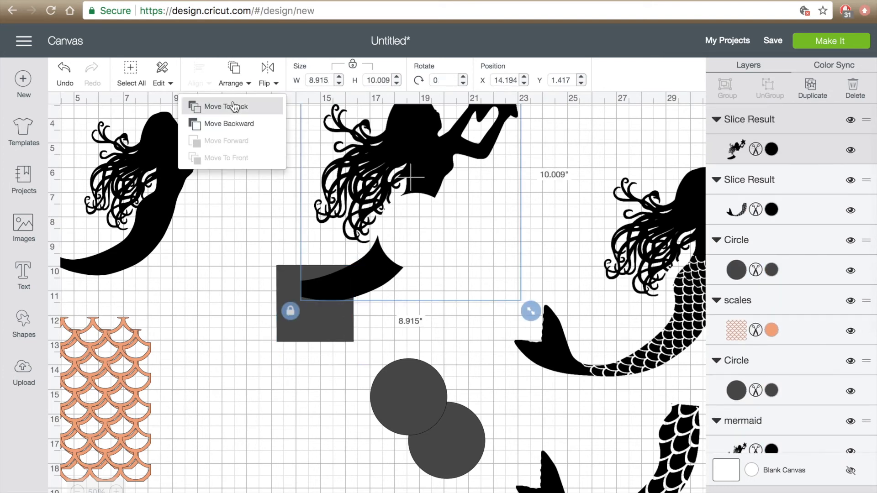
pyautogui.click(233, 106)
# Unlock the square's proportions, stretch it into a long bar and tilt it until it covers the whole leftover tail segment
pyautogui.moveTo(305, 326); pyautogui.dragTo(299, 323)
pyautogui.click(262, 347)
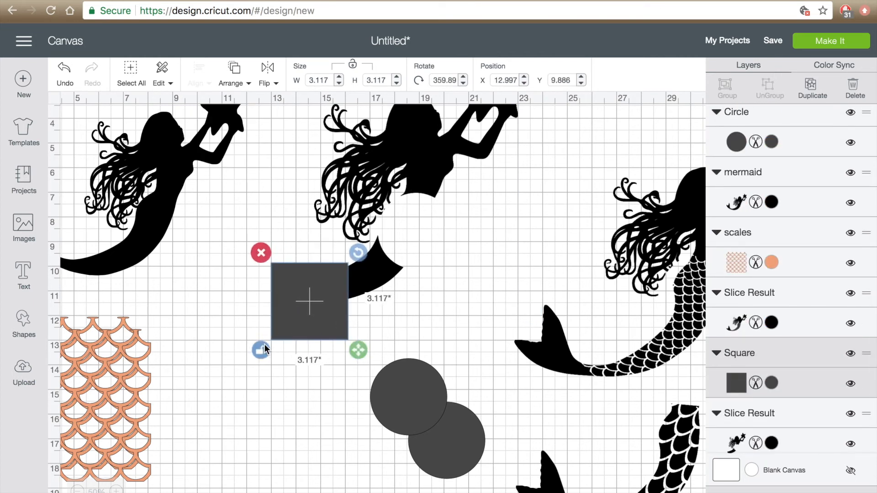
pyautogui.moveTo(359, 350); pyautogui.dragTo(432, 311)
pyautogui.moveTo(398, 284); pyautogui.dragTo(404, 278)
pyautogui.moveTo(428, 245); pyautogui.dragTo(403, 219)
pyautogui.moveTo(400, 259); pyautogui.dragTo(402, 259)
pyautogui.moveTo(426, 225); pyautogui.dragTo(412, 223)
pyautogui.moveTo(358, 291)
pyautogui.mouseDown()
pyautogui.moveTo(354, 303)
pyautogui.moveTo(344, 294)
pyautogui.mouseUp()
pyautogui.moveTo(419, 346); pyautogui.dragTo(425, 346)
pyautogui.moveTo(421, 223); pyautogui.dragTo(416, 215)
# Slice the leftover tail segment off the mermaid with the tilted bar, move the torso away and delete the bar's outer remnant
pyautogui.keyDown('shift'); pyautogui.click(380, 194); pyautogui.keyUp('shift')
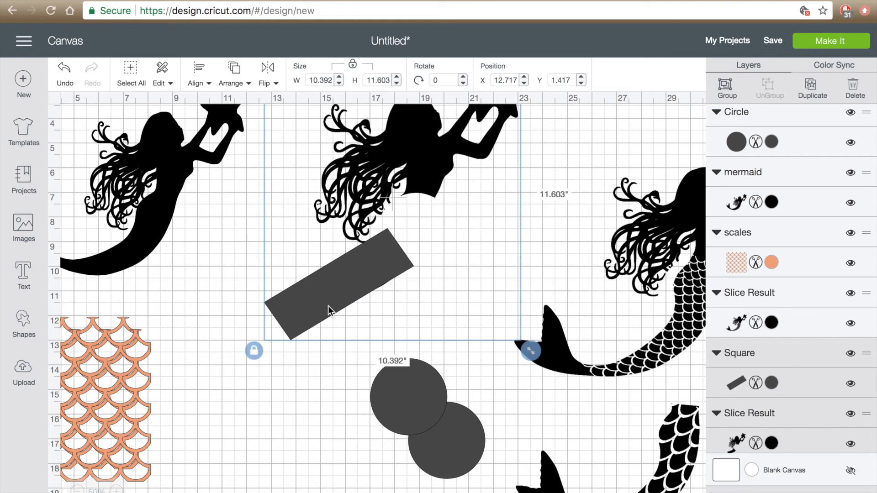
pyautogui.click(717, 492)
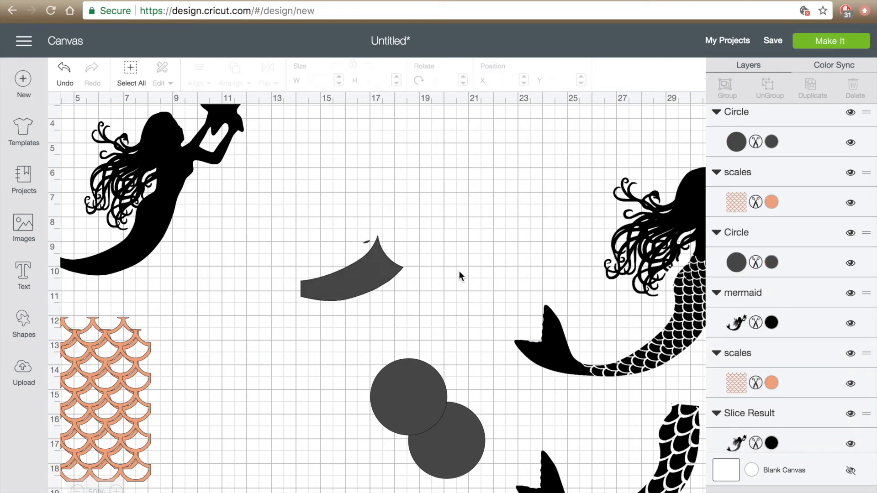
pyautogui.click(414, 160)
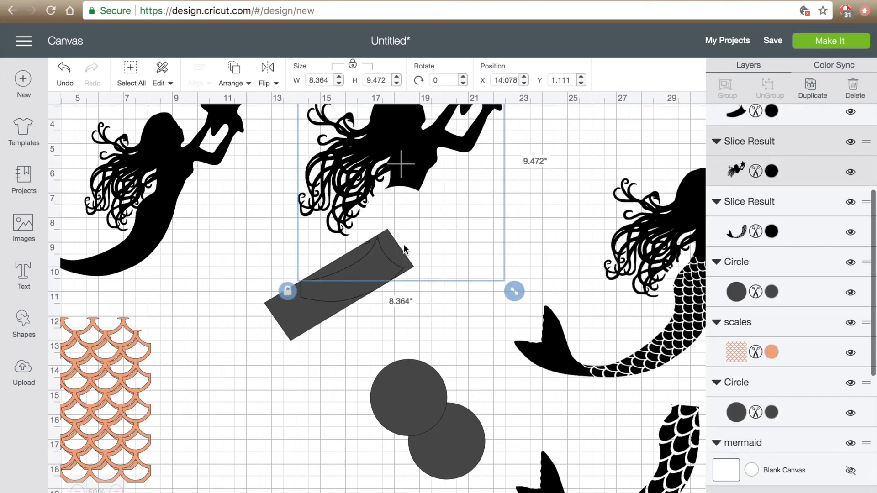
pyautogui.scroll(3, 418, 156)
pyautogui.moveTo(414, 218); pyautogui.dragTo(461, 200)
pyautogui.moveTo(302, 355); pyautogui.dragTo(249, 365)
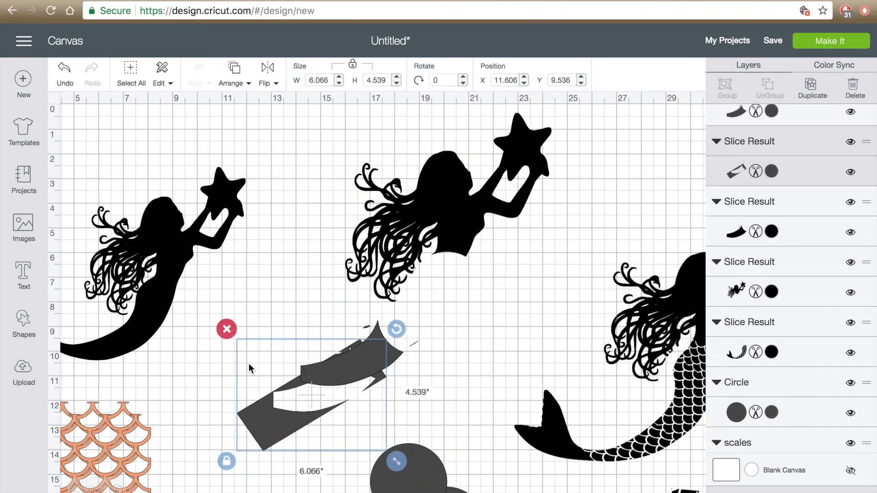
pyautogui.press('Delete')
# Delete the remaining cut tail segments and bring the mermaid torso back into the open space at about X 14.661, Y 2.583
pyautogui.moveTo(374, 353); pyautogui.dragTo(337, 366)
pyautogui.scroll(-1, 337, 364)
pyautogui.hscroll(1, 337, 364)
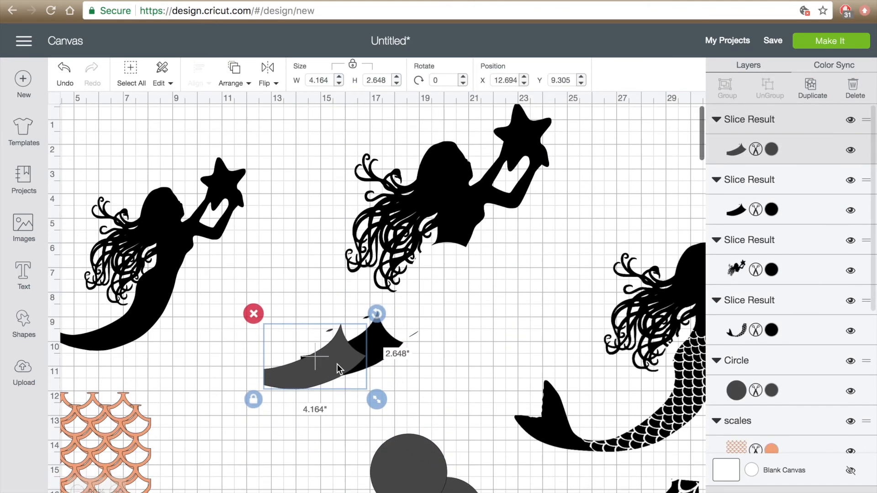
pyautogui.moveTo(446, 317); pyautogui.dragTo(473, 288)
pyautogui.moveTo(249, 306); pyautogui.dragTo(695, 132)
pyautogui.click(252, 292)
pyautogui.moveTo(366, 275); pyautogui.dragTo(439, 357)
pyautogui.press('Delete')
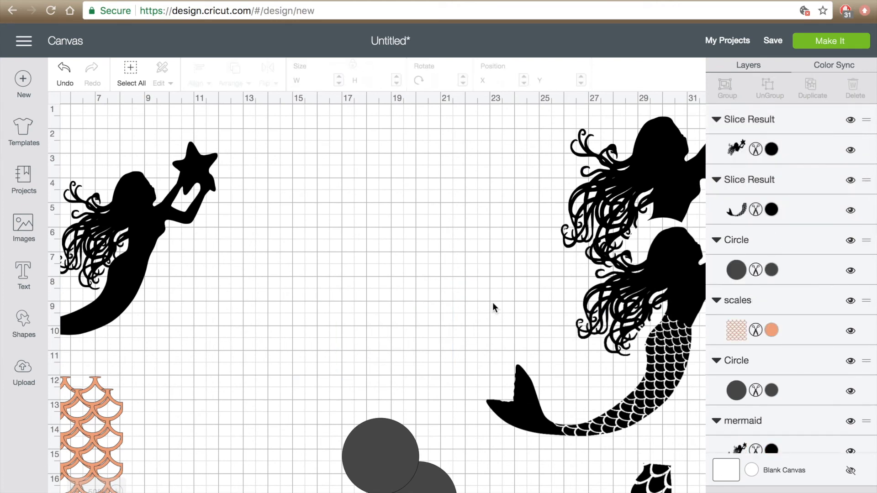
pyautogui.moveTo(657, 184); pyautogui.dragTo(358, 236)
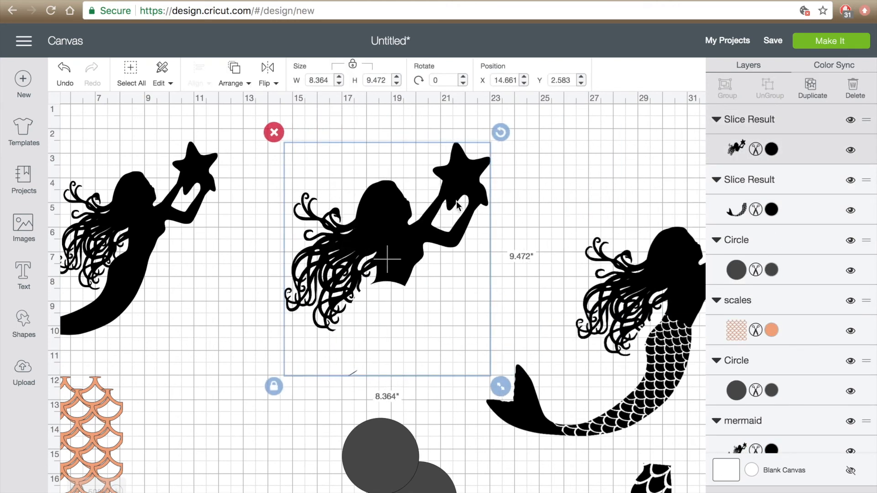
# Cover the stray sliver below the torso with a 3.111-inch circle at about X 14.014, Y 11.819, and slice it from the mermaid
pyautogui.scroll(-3, 559, 395)
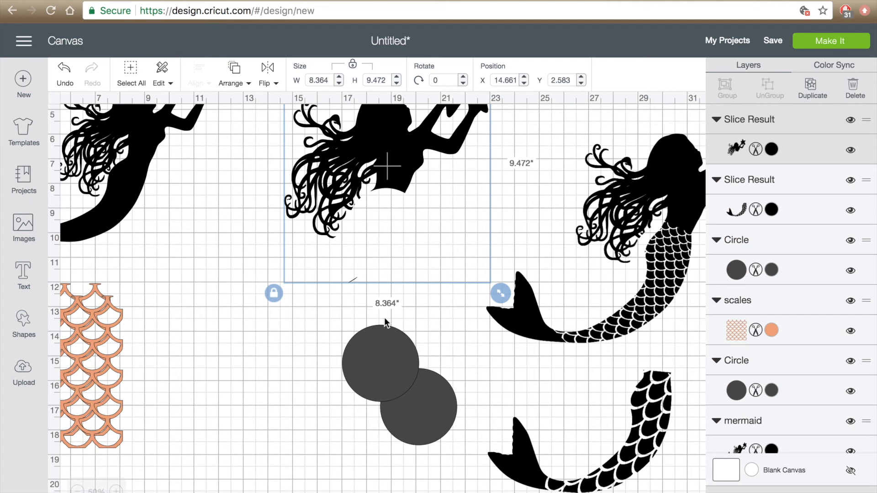
pyautogui.moveTo(392, 237); pyautogui.dragTo(342, 255)
pyautogui.click(319, 300)
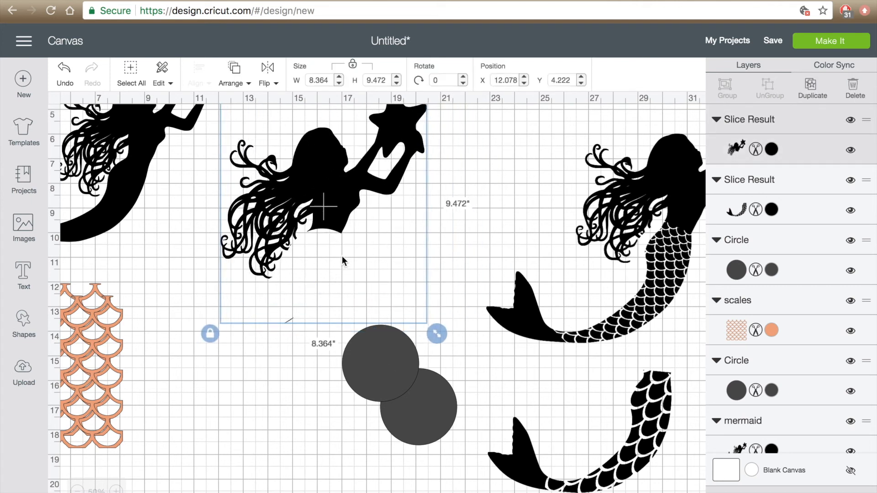
pyautogui.click(283, 332)
pyautogui.moveTo(285, 309); pyautogui.dragTo(297, 285)
pyautogui.moveTo(388, 355); pyautogui.dragTo(346, 353)
pyautogui.moveTo(312, 307); pyautogui.dragTo(314, 307)
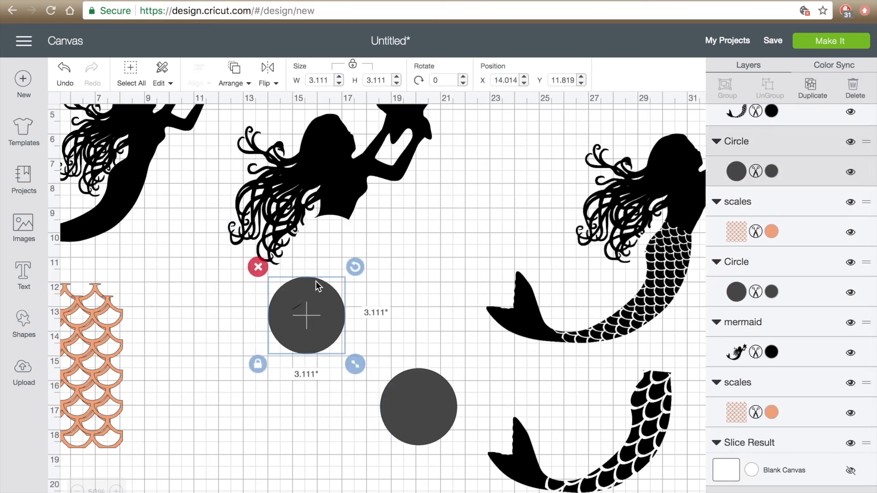
pyautogui.click(344, 188)
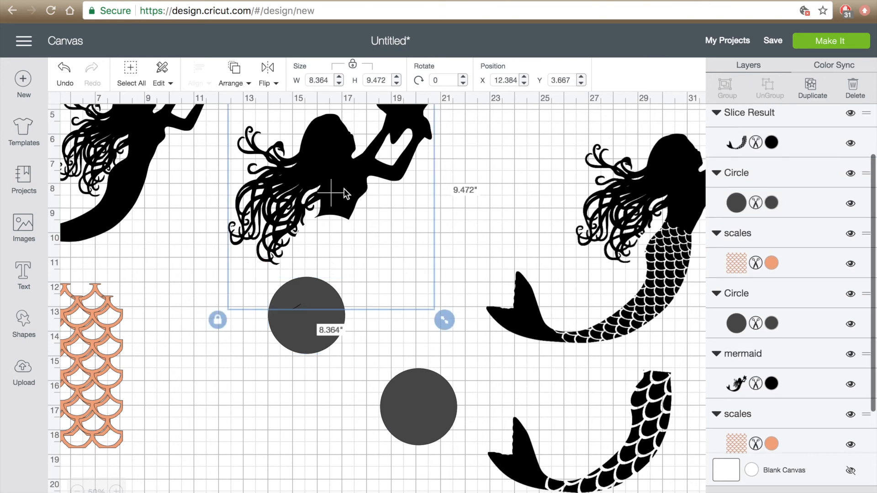
pyautogui.keyDown('shift'); pyautogui.click(286, 335); pyautogui.keyUp('shift')
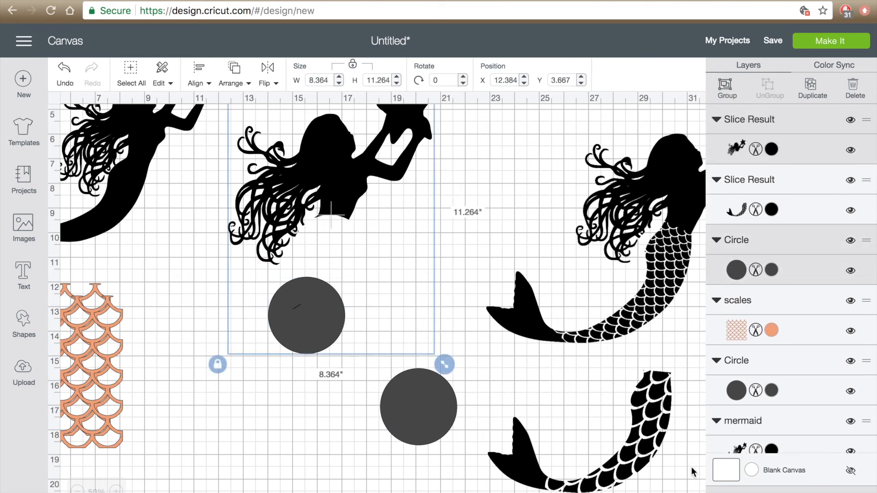
pyautogui.click(730, 490)
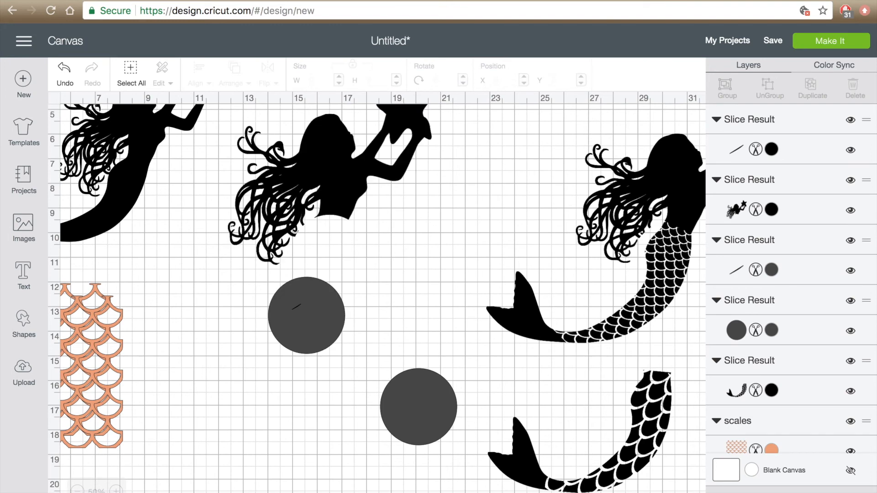
# Delete the sliced circle and sliver pieces, and move the cleaned mermaid torso into the open space beside the finished scaled mermaid
pyautogui.moveTo(339, 172); pyautogui.dragTo(300, 141)
pyautogui.click(197, 361)
pyautogui.moveTo(383, 245); pyautogui.dragTo(243, 376)
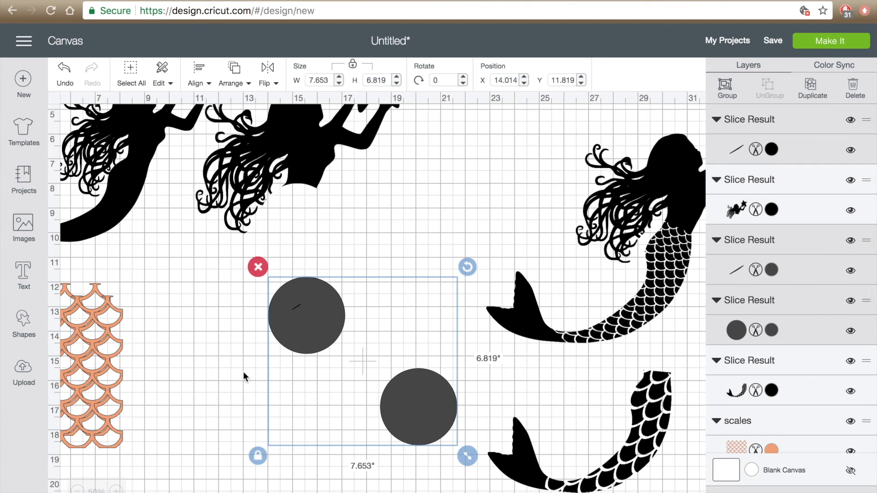
pyautogui.click(327, 267)
pyautogui.moveTo(339, 248); pyautogui.dragTo(304, 307)
pyautogui.press('Delete')
pyautogui.moveTo(280, 279); pyautogui.dragTo(313, 325)
pyautogui.press('Delete')
pyautogui.moveTo(316, 172); pyautogui.dragTo(387, 238)
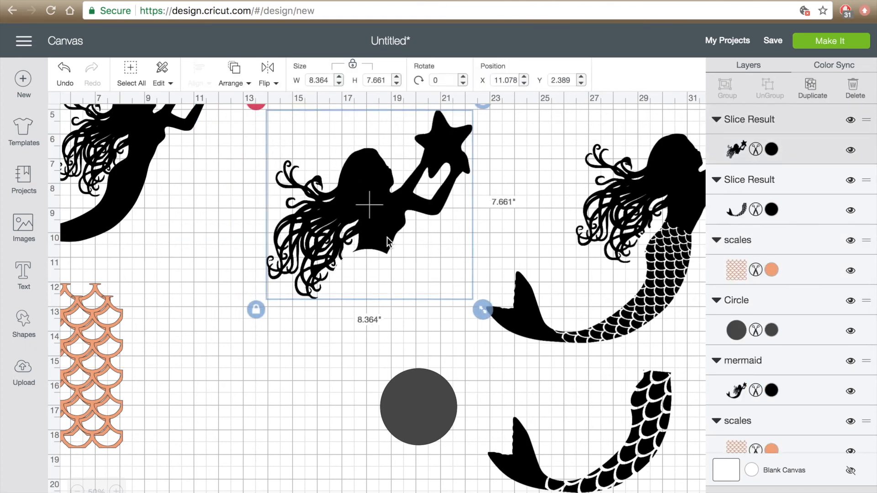
# Set the circle aside over the scales pattern, shift the finished mermaid over, and place the large-scaled tail beneath the torso at about X 11.475, Y 10.037
pyautogui.moveTo(396, 439); pyautogui.dragTo(68, 416)
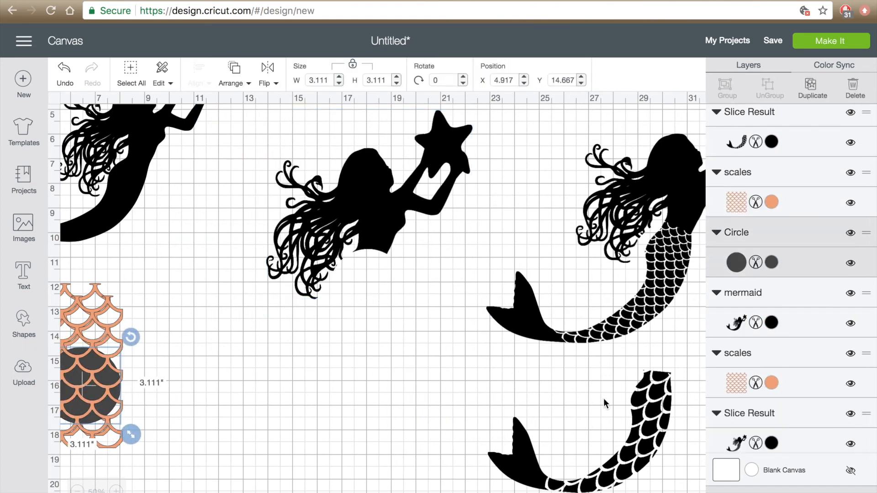
pyautogui.moveTo(624, 333); pyautogui.dragTo(649, 328)
pyautogui.moveTo(632, 420); pyautogui.dragTo(367, 287)
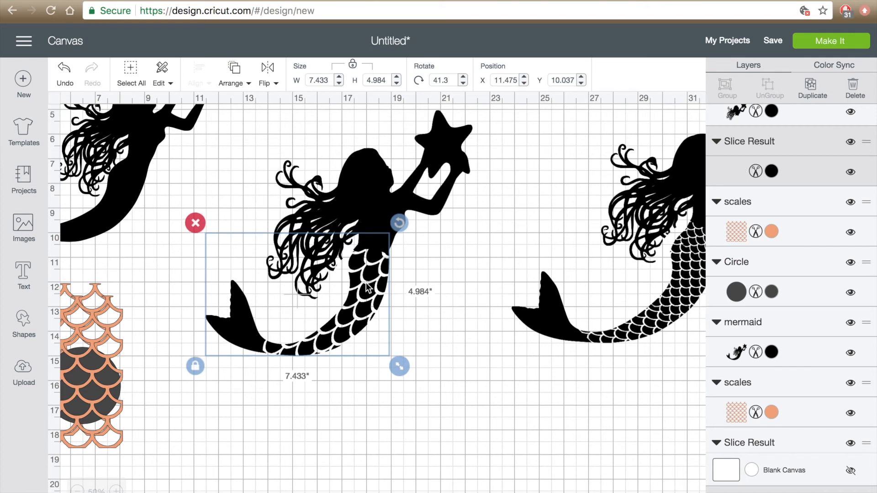
# Nudge the mermaid torso to about X 13.995, Y 4.917 so its waist lines up with the scaled tail's upper edge
pyautogui.click(440, 257)
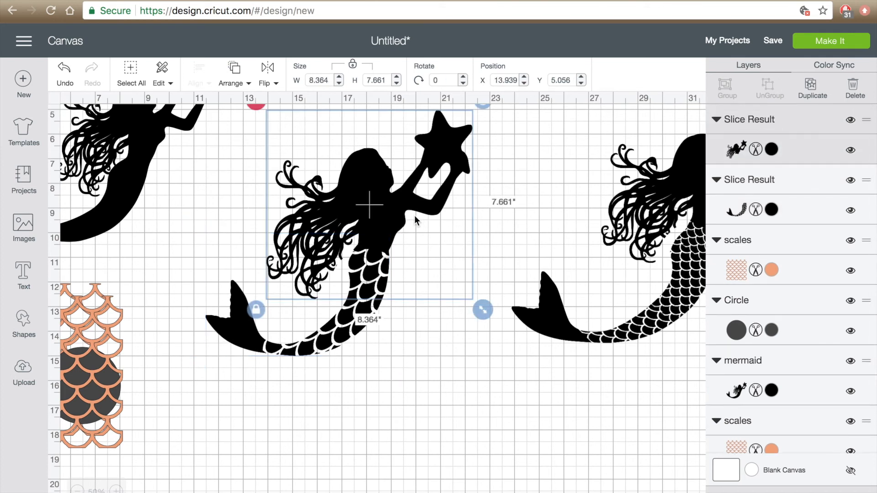
pyautogui.click(419, 408)
pyautogui.click(348, 305)
pyautogui.moveTo(398, 221)
pyautogui.mouseDown()
pyautogui.moveTo(412, 215)
pyautogui.moveTo(399, 222)
pyautogui.mouseUp()
pyautogui.click(379, 273)
pyautogui.click(380, 274)
pyautogui.moveTo(380, 272); pyautogui.dragTo(381, 270)
pyautogui.click(401, 322)
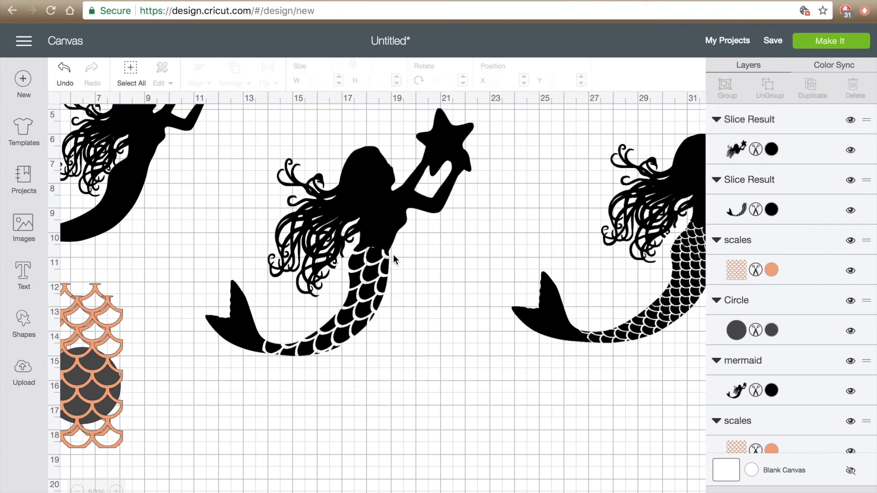
pyautogui.click(390, 214)
pyautogui.moveTo(388, 211); pyautogui.dragTo(388, 210)
pyautogui.click(409, 322)
pyautogui.scroll(1, 409, 326)
pyautogui.scroll(2, 410, 326)
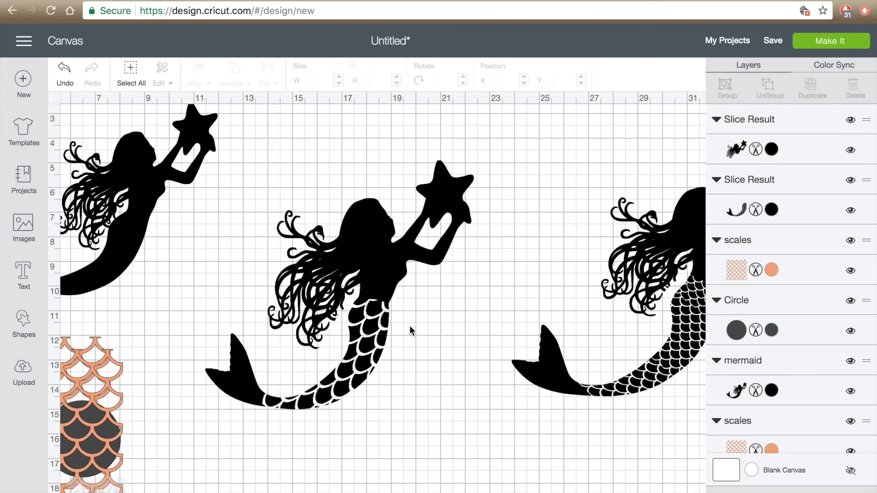
# Weld the mermaid torso and the large-scaled tail into a single shape, and move it up into the open space
pyautogui.click(393, 276)
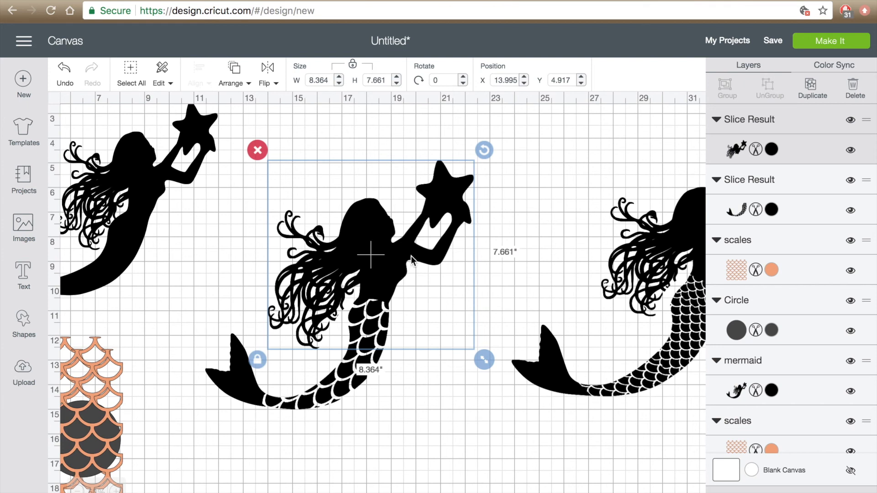
pyautogui.keyDown('shift'); pyautogui.click(311, 394); pyautogui.keyUp('shift')
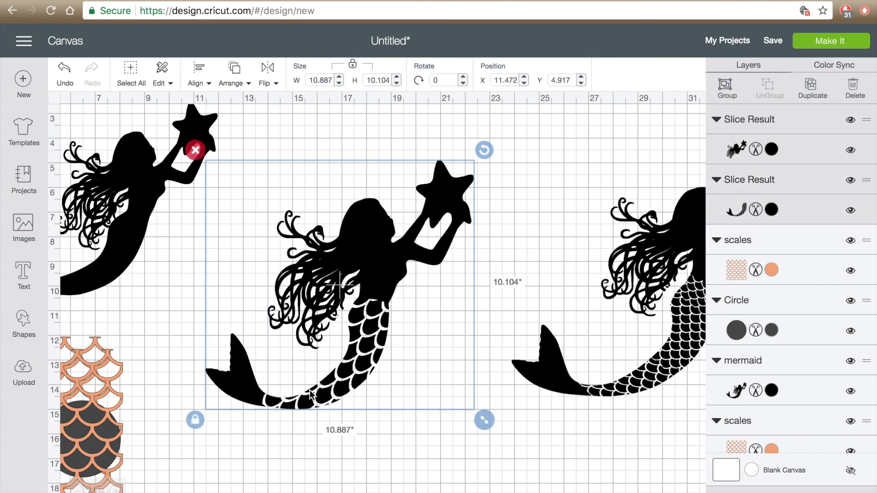
pyautogui.moveTo(310, 394); pyautogui.dragTo(358, 357)
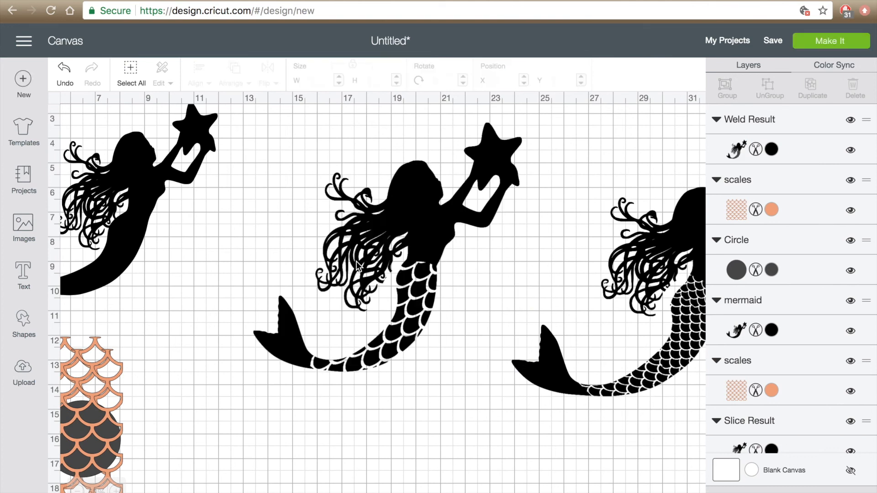
# Rotate the welded mermaid by about 10.77° and reposition it between the plain mermaid and the fine-scaled mermaid
pyautogui.moveTo(427, 276); pyautogui.dragTo(414, 292)
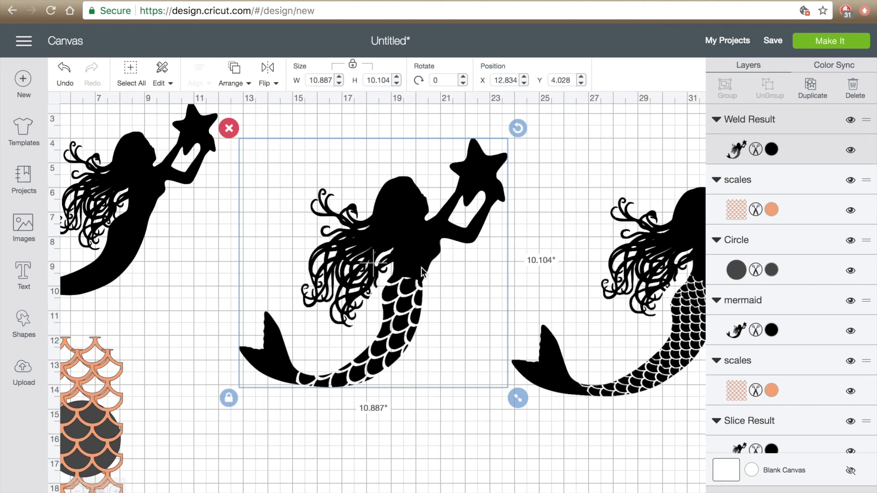
pyautogui.moveTo(513, 139); pyautogui.dragTo(528, 179)
pyautogui.moveTo(460, 202); pyautogui.dragTo(470, 192)
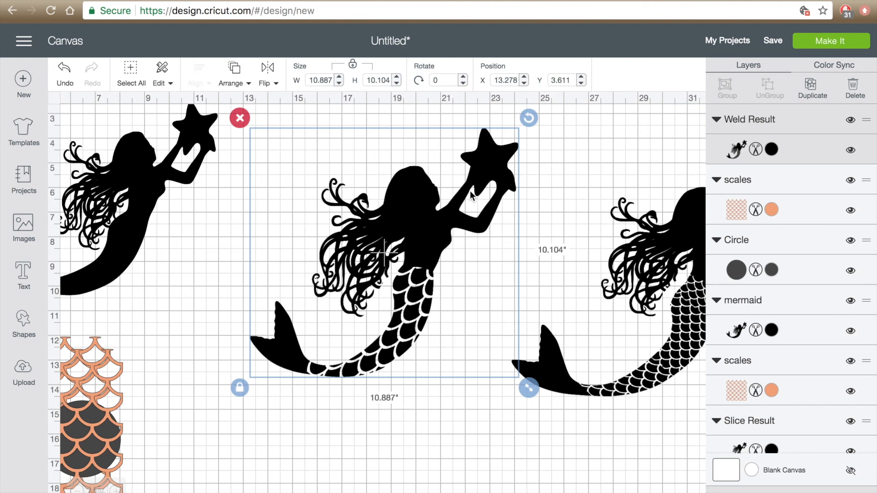
pyautogui.moveTo(456, 211); pyautogui.dragTo(441, 246)
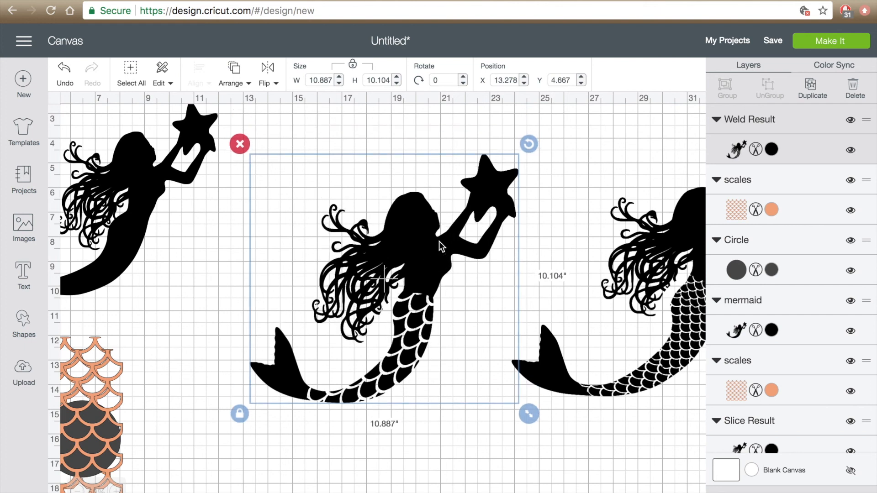
pyautogui.moveTo(528, 144); pyautogui.dragTo(558, 173)
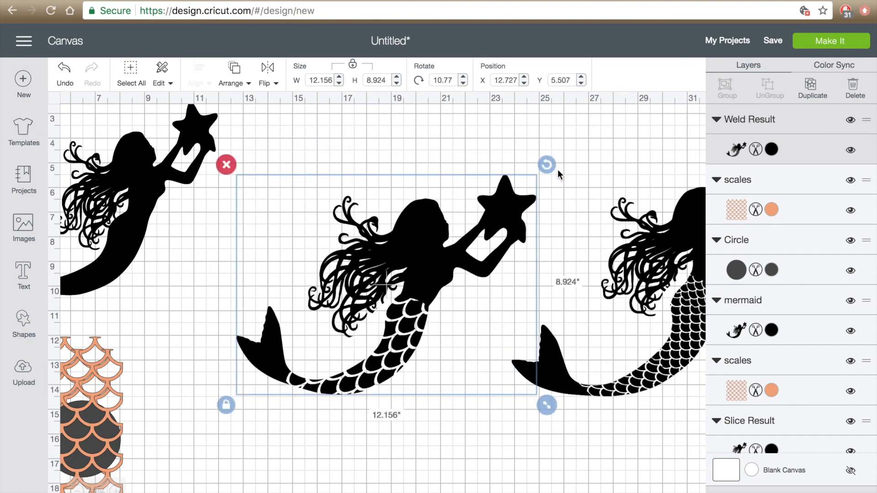
pyautogui.moveTo(421, 293); pyautogui.dragTo(421, 265)
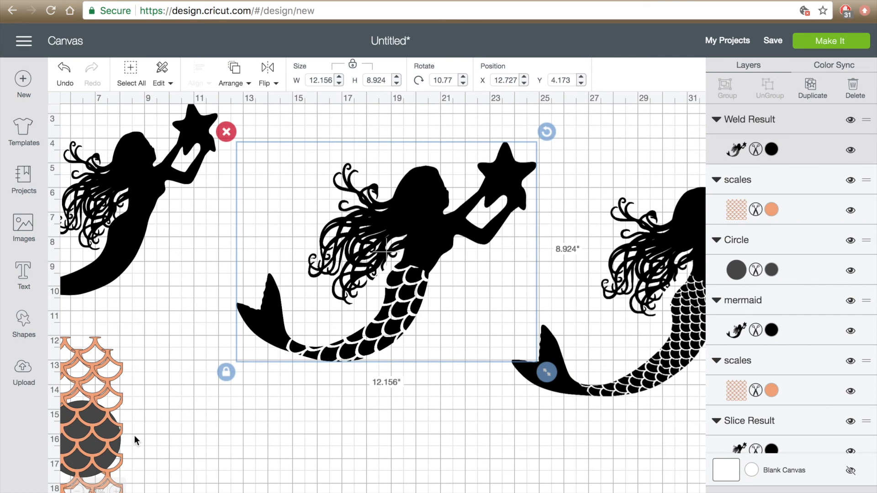
# Arrange the three mermaids in a diagonal cascade, with the plain one first, the welded one in the middle and the fine-scaled one at X 16.194, Y 6.611
pyautogui.moveTo(111, 284); pyautogui.dragTo(172, 299)
pyautogui.moveTo(390, 280); pyautogui.dragTo(453, 246)
pyautogui.moveTo(164, 220); pyautogui.dragTo(204, 200)
pyautogui.moveTo(505, 205)
pyautogui.mouseDown()
pyautogui.moveTo(451, 235)
pyautogui.moveTo(508, 194)
pyautogui.moveTo(493, 196)
pyautogui.mouseUp()
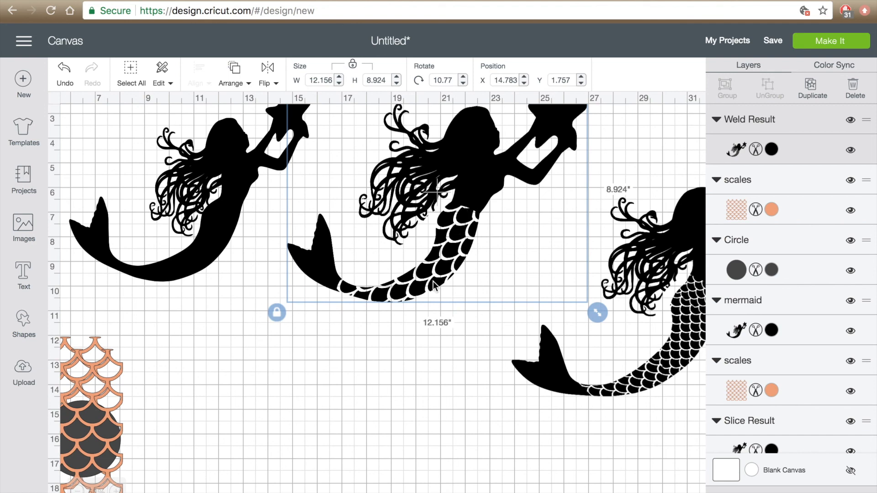
pyautogui.moveTo(452, 286); pyautogui.dragTo(403, 321)
pyautogui.moveTo(646, 352); pyautogui.dragTo(529, 384)
pyautogui.moveTo(367, 290); pyautogui.dragTo(314, 310)
pyautogui.moveTo(556, 315); pyautogui.dragTo(497, 336)
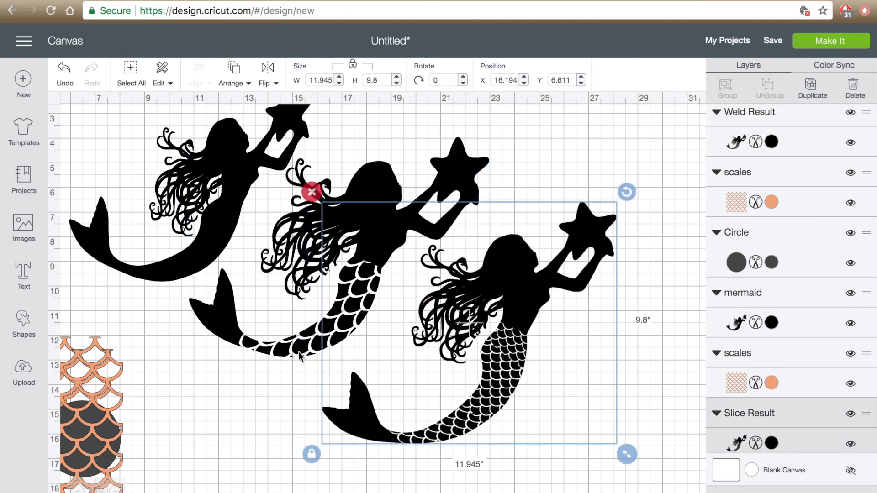
pyautogui.click(574, 139)
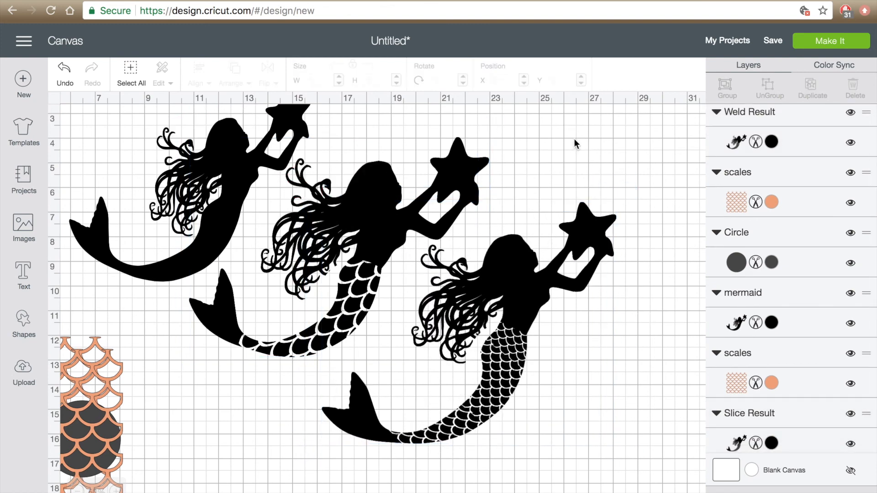
# Zoom the canvas out to 25% and delete both scales patterns and the leftover dark circle
pyautogui.click(78, 489)
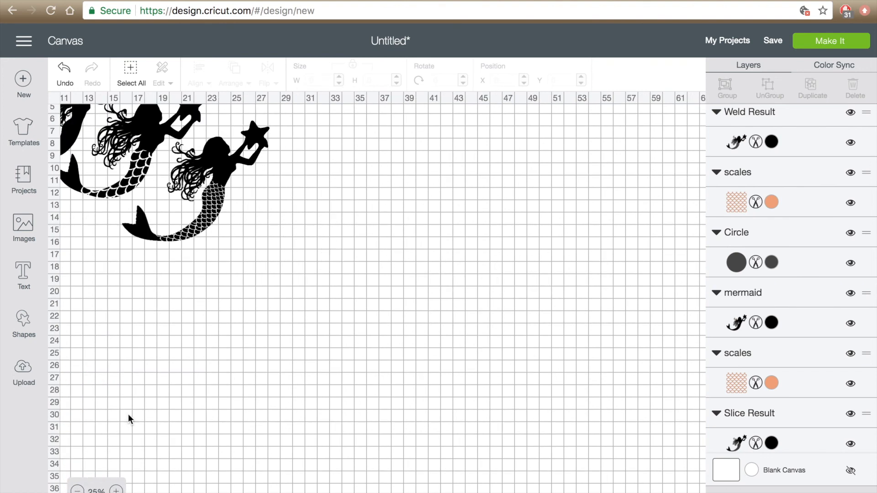
pyautogui.scroll(3, 220, 318)
pyautogui.hscroll(-5, 221, 318)
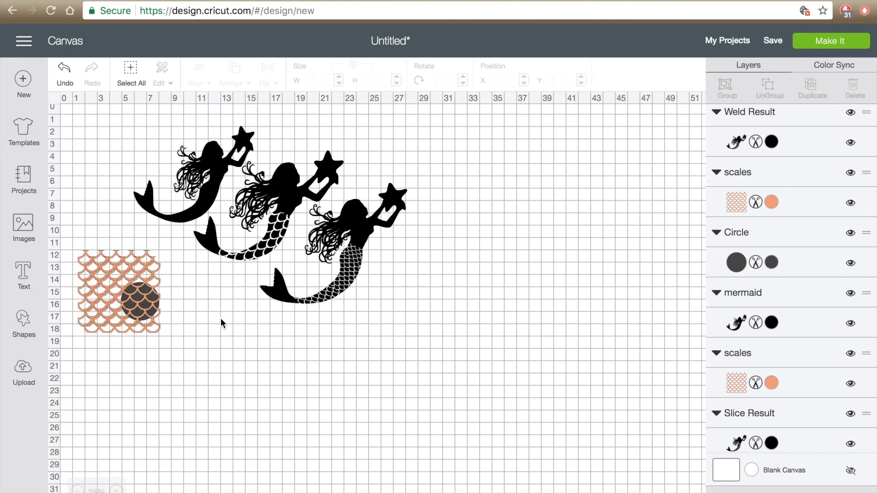
pyautogui.click(112, 255)
pyautogui.press('Delete')
pyautogui.click(130, 302)
pyautogui.press('Delete')
pyautogui.click(130, 302)
pyautogui.press('Delete')
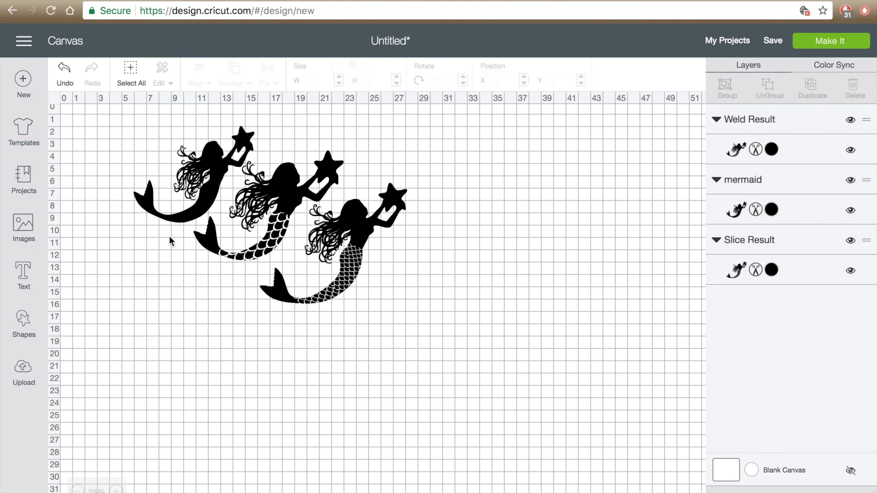
# Compare the plain, large-scaled and fine-scaled mermaids by selecting each one in turn
pyautogui.click(289, 229)
pyautogui.click(399, 197)
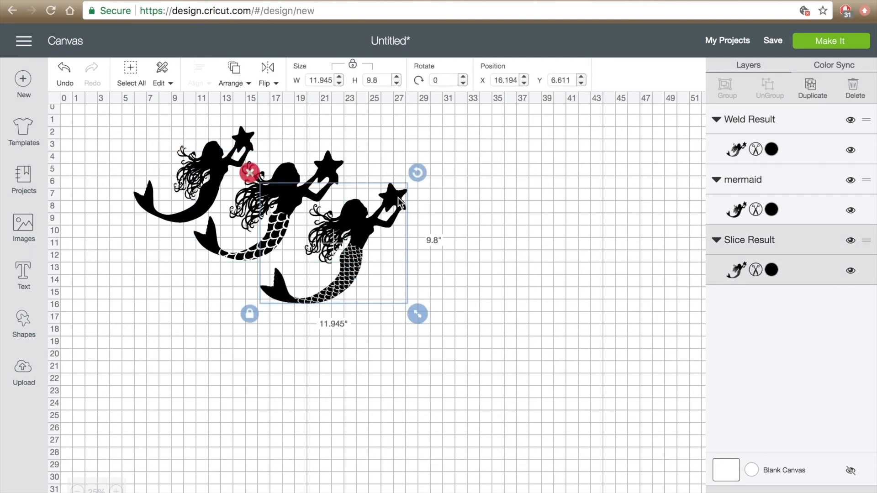
pyautogui.click(497, 146)
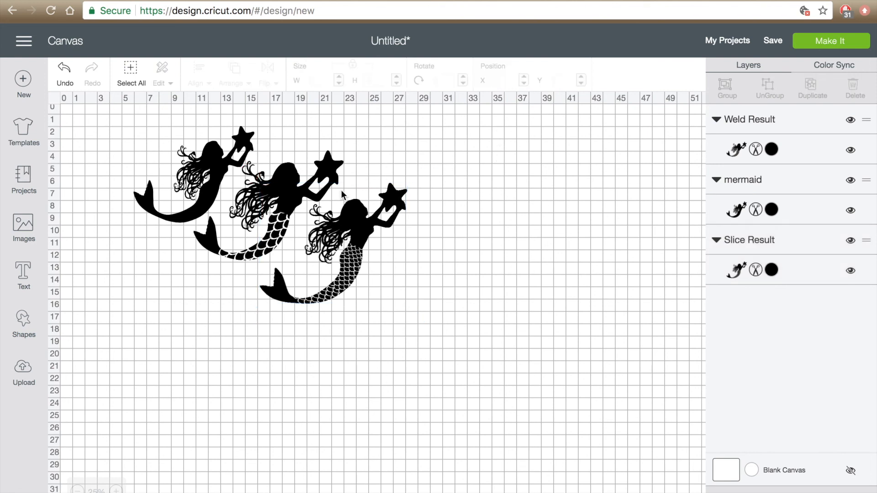
pyautogui.click(306, 194)
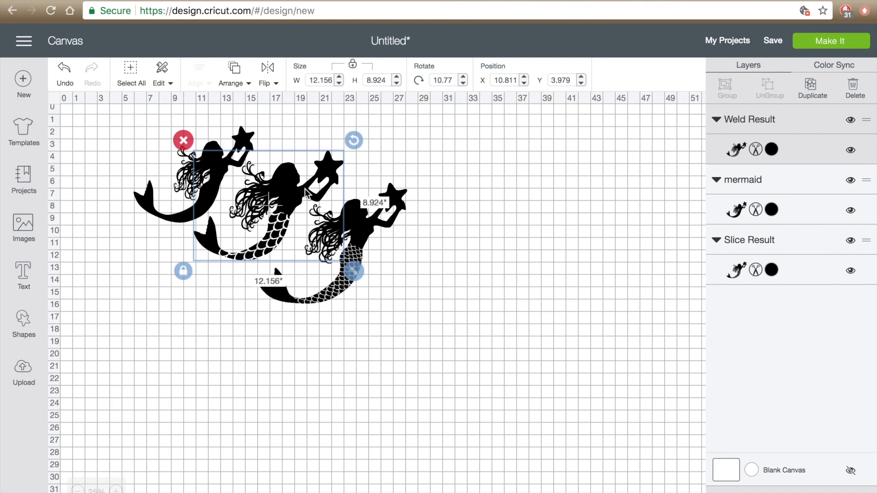
pyautogui.click(165, 209)
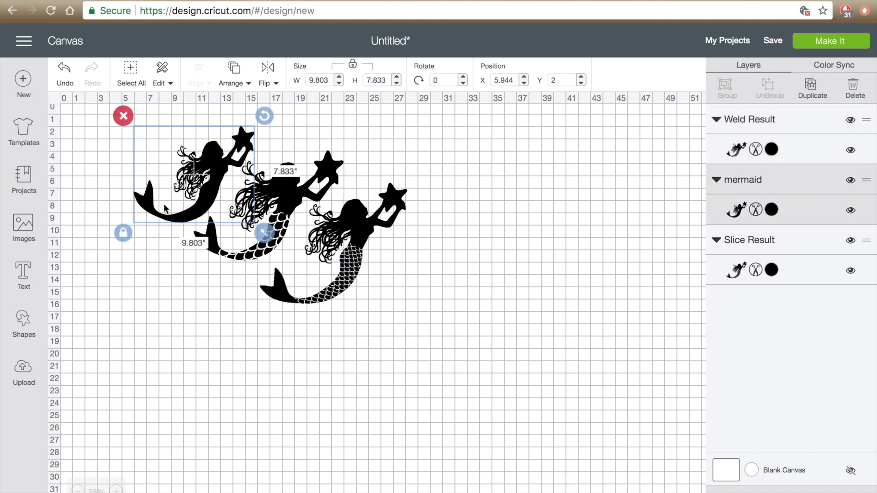
pyautogui.click(324, 203)
pyautogui.click(392, 211)
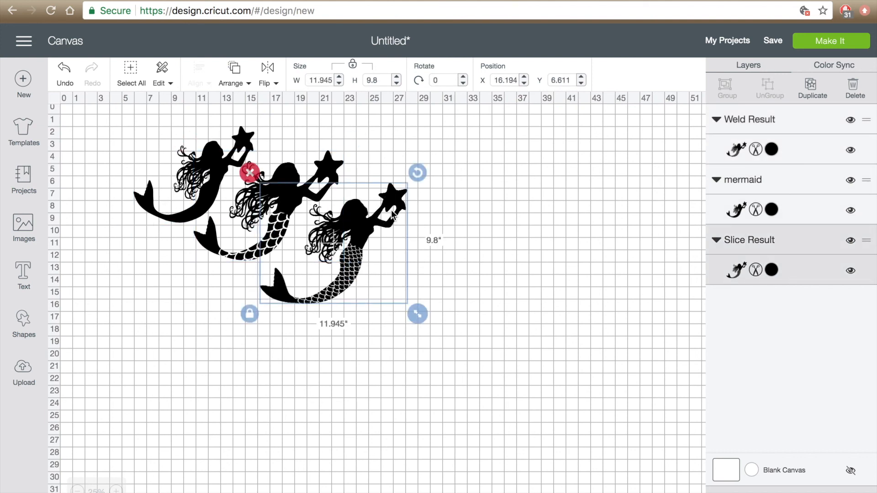